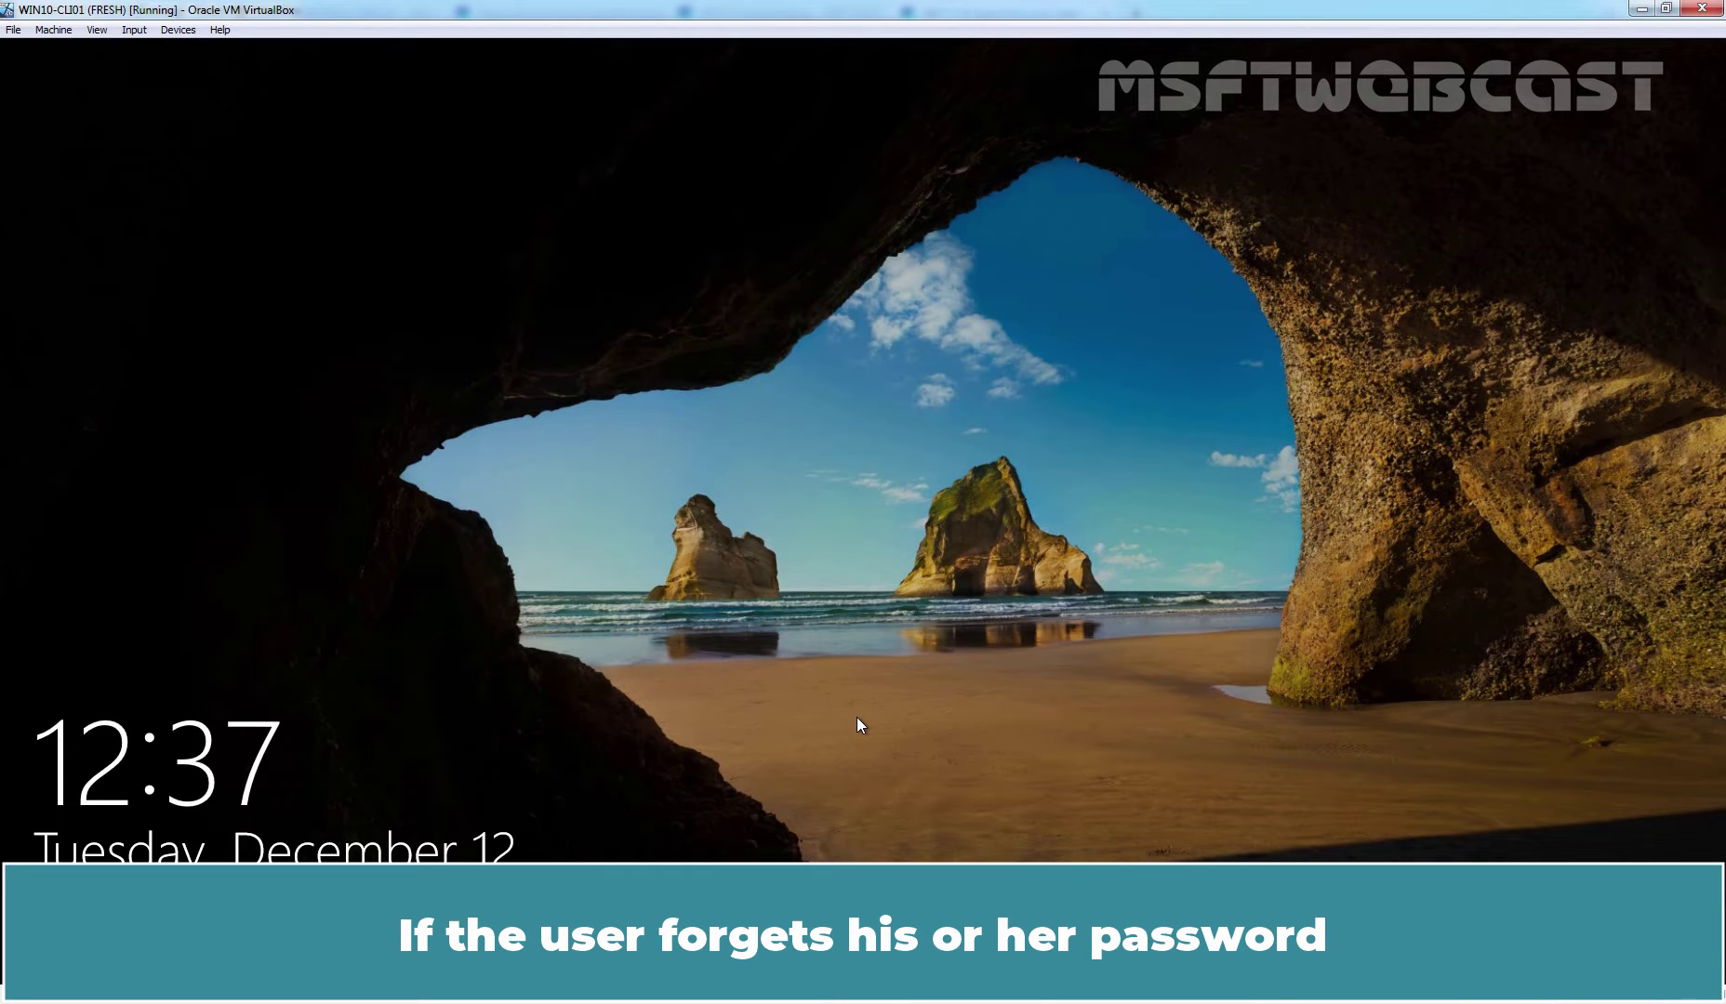
- Try a wrong password at the Windows 10 sign-in, then switch back to the domain controller
{"action": "left_click", "coordinate": [856, 724]}
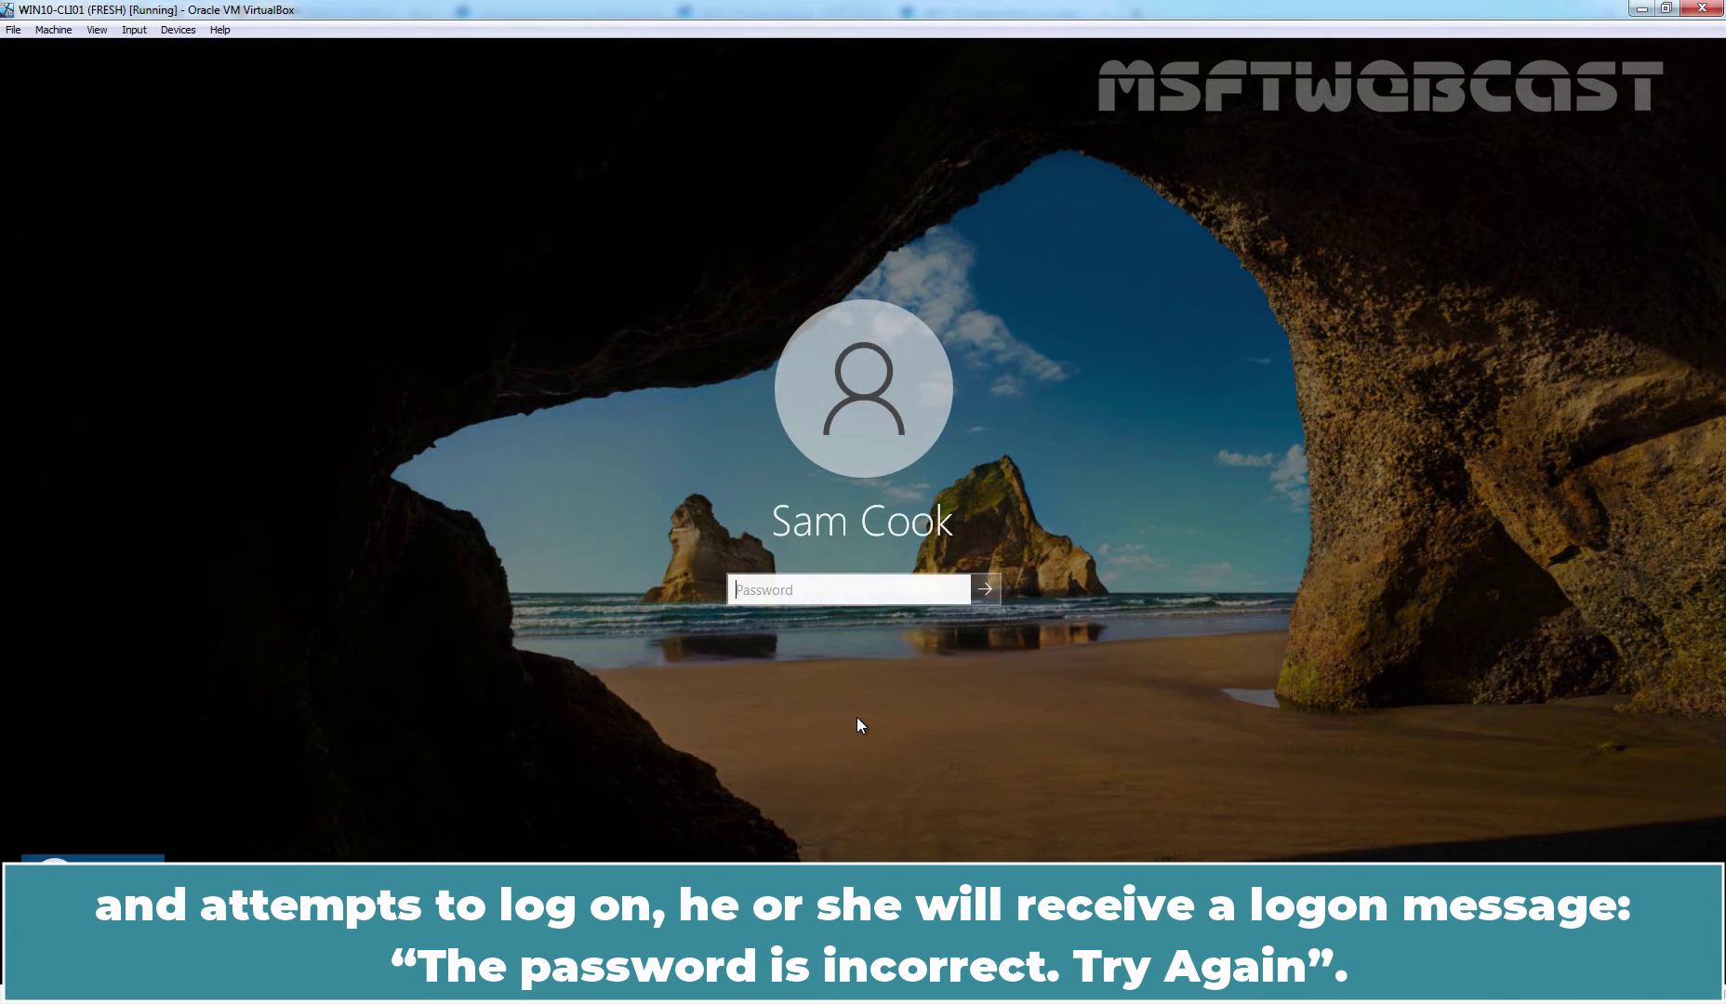
{"action": "type", "text": "password"}
{"action": "key", "text": "Return"}
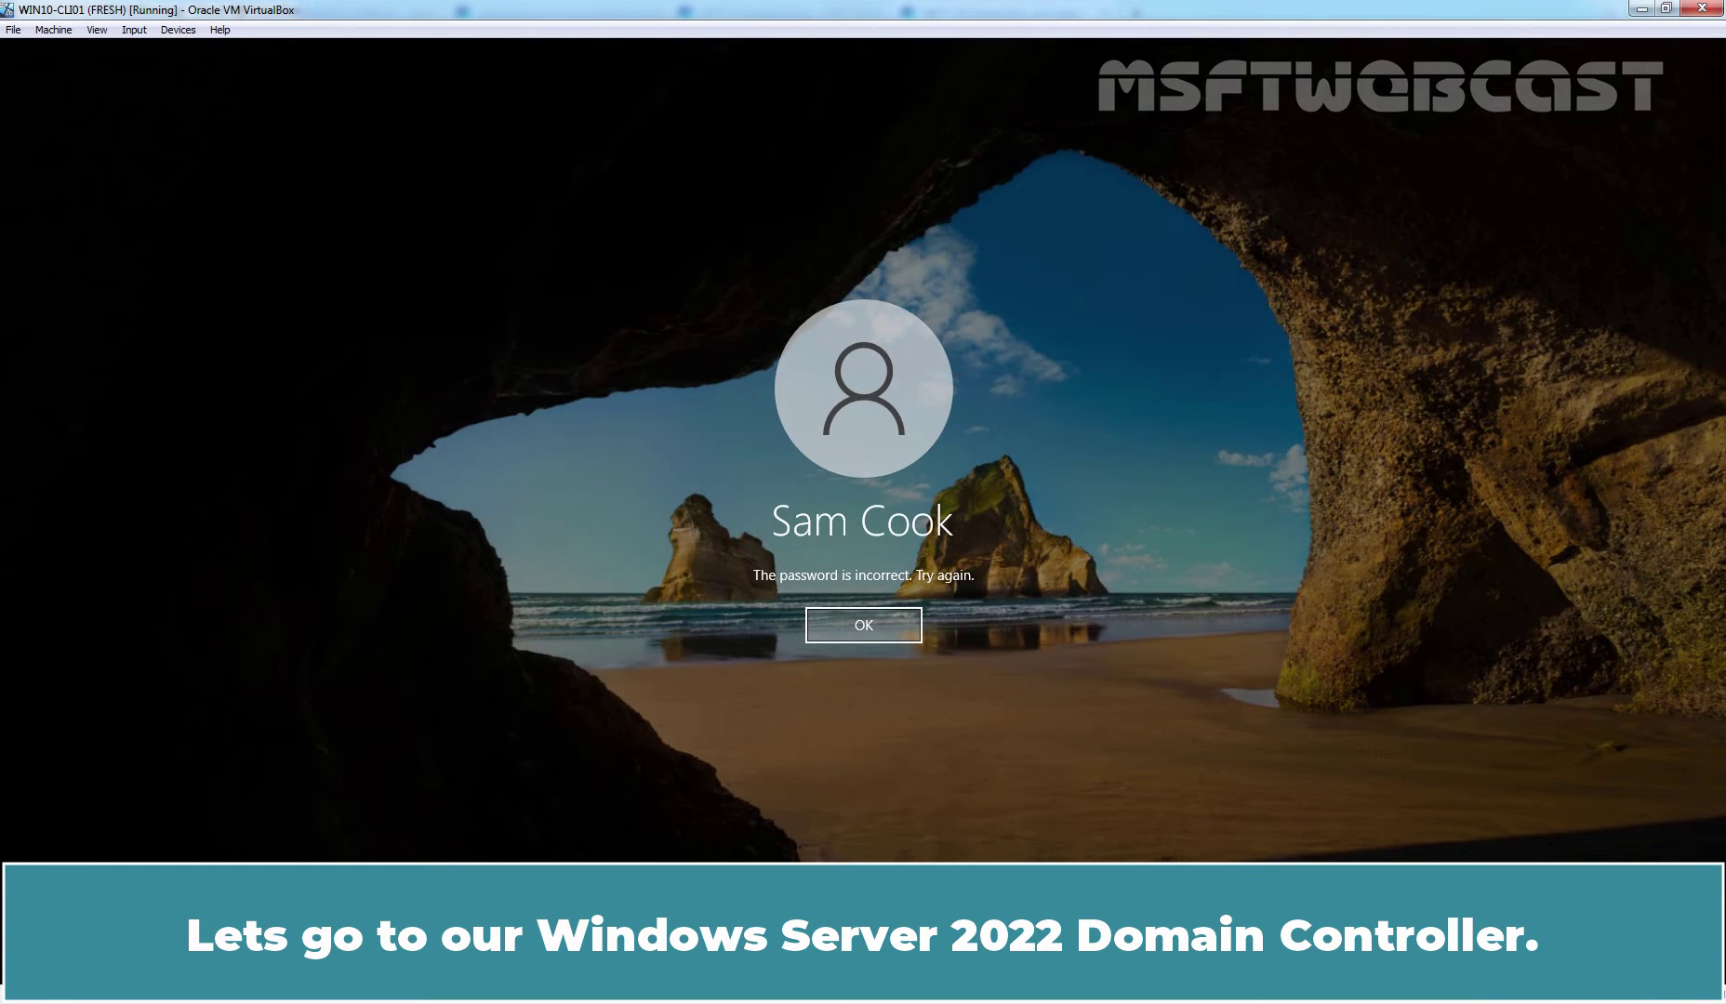
{"action": "key", "text": "alt+Tab"}
{"action": "left_click", "coordinate": [596, 434]}
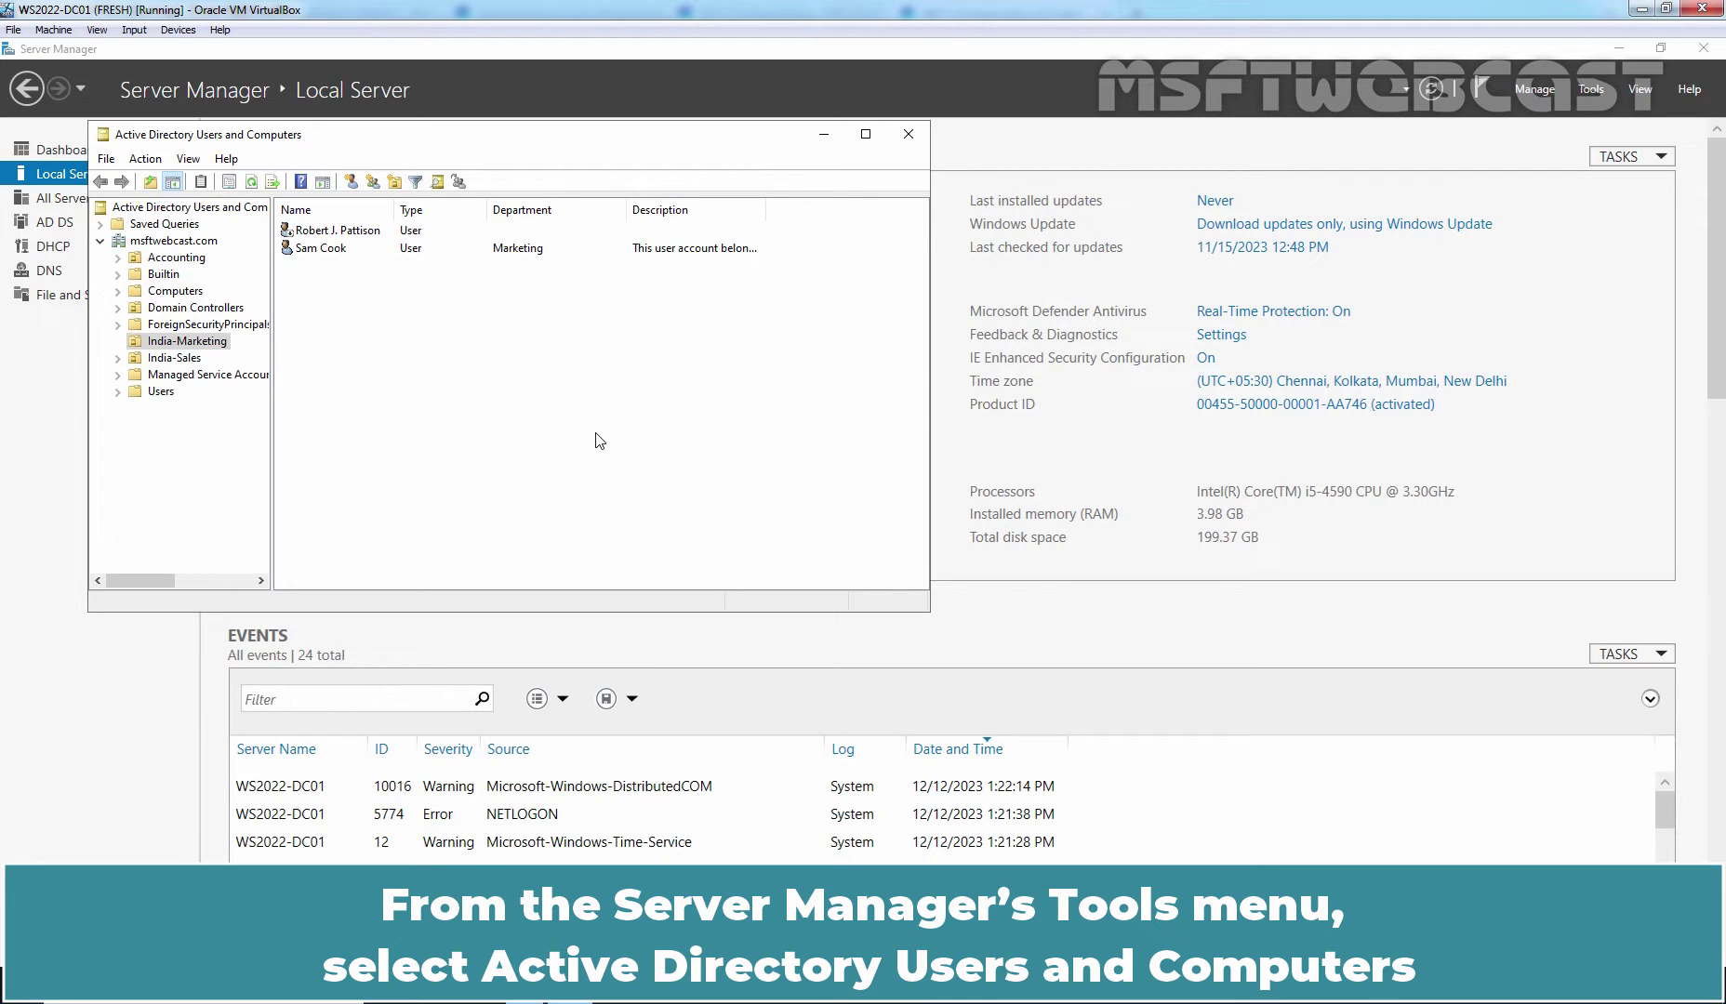
- Launch Active Directory Users and Computers from Server Manager Tools and select the India-Marketing OU
{"action": "left_click", "coordinate": [1592, 89]}
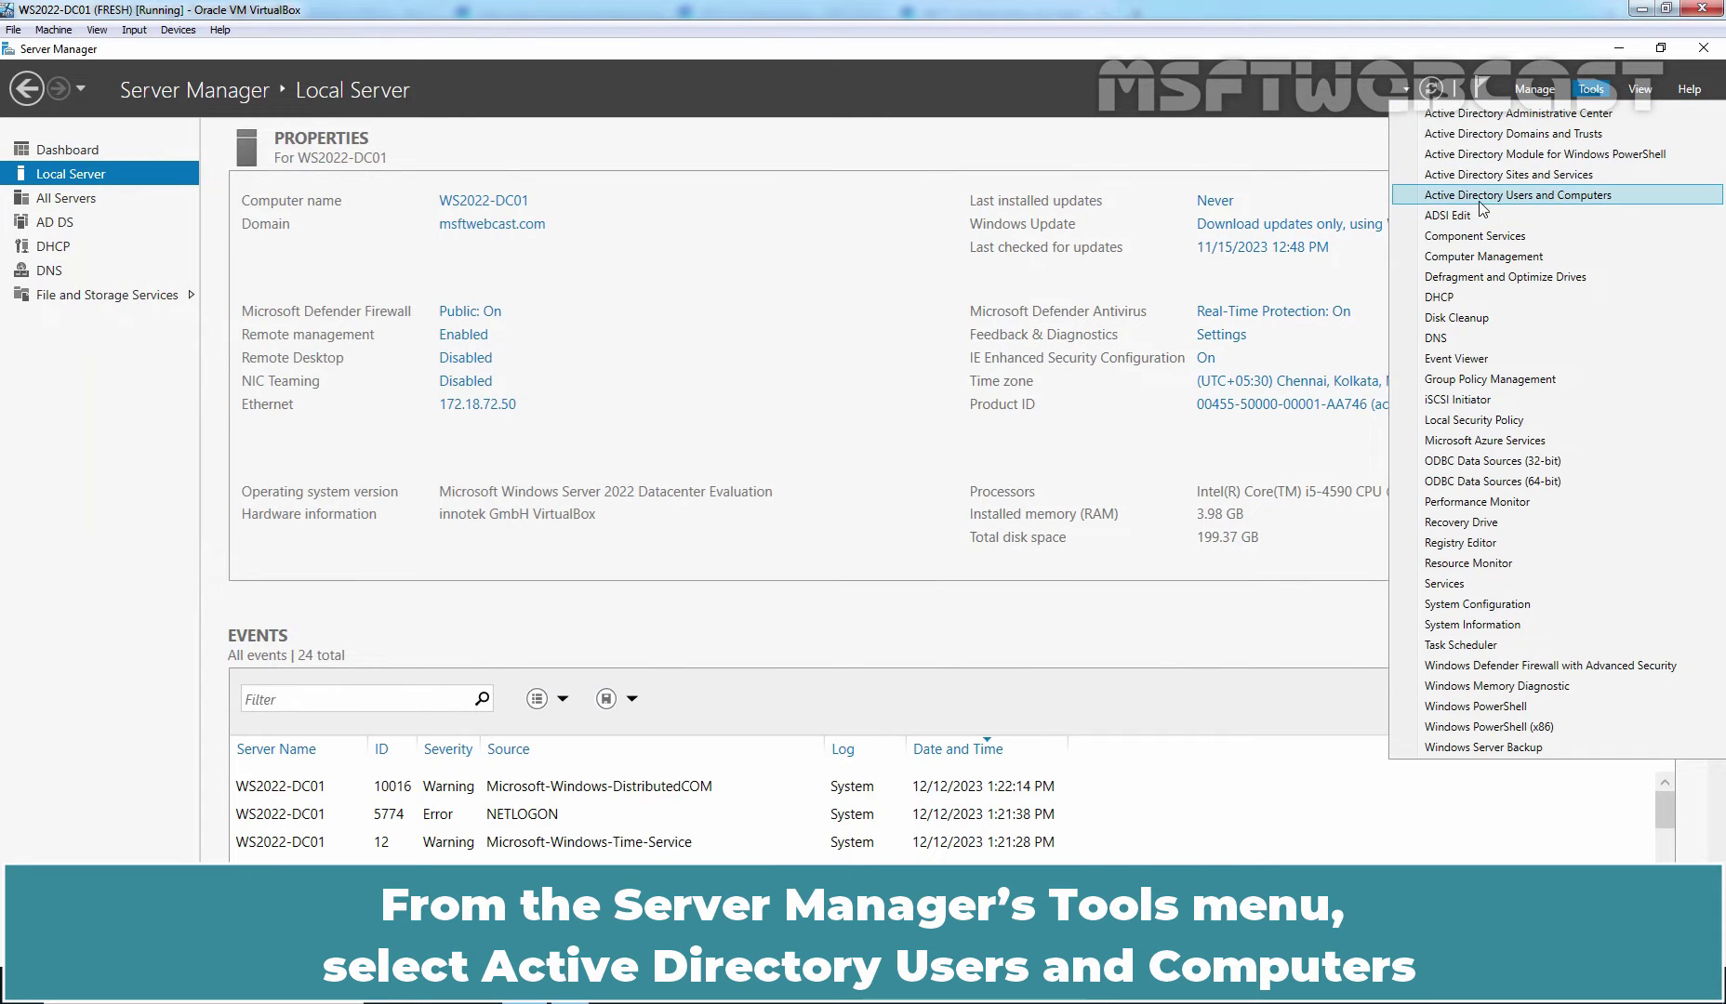
{"action": "left_click", "coordinate": [1566, 195]}
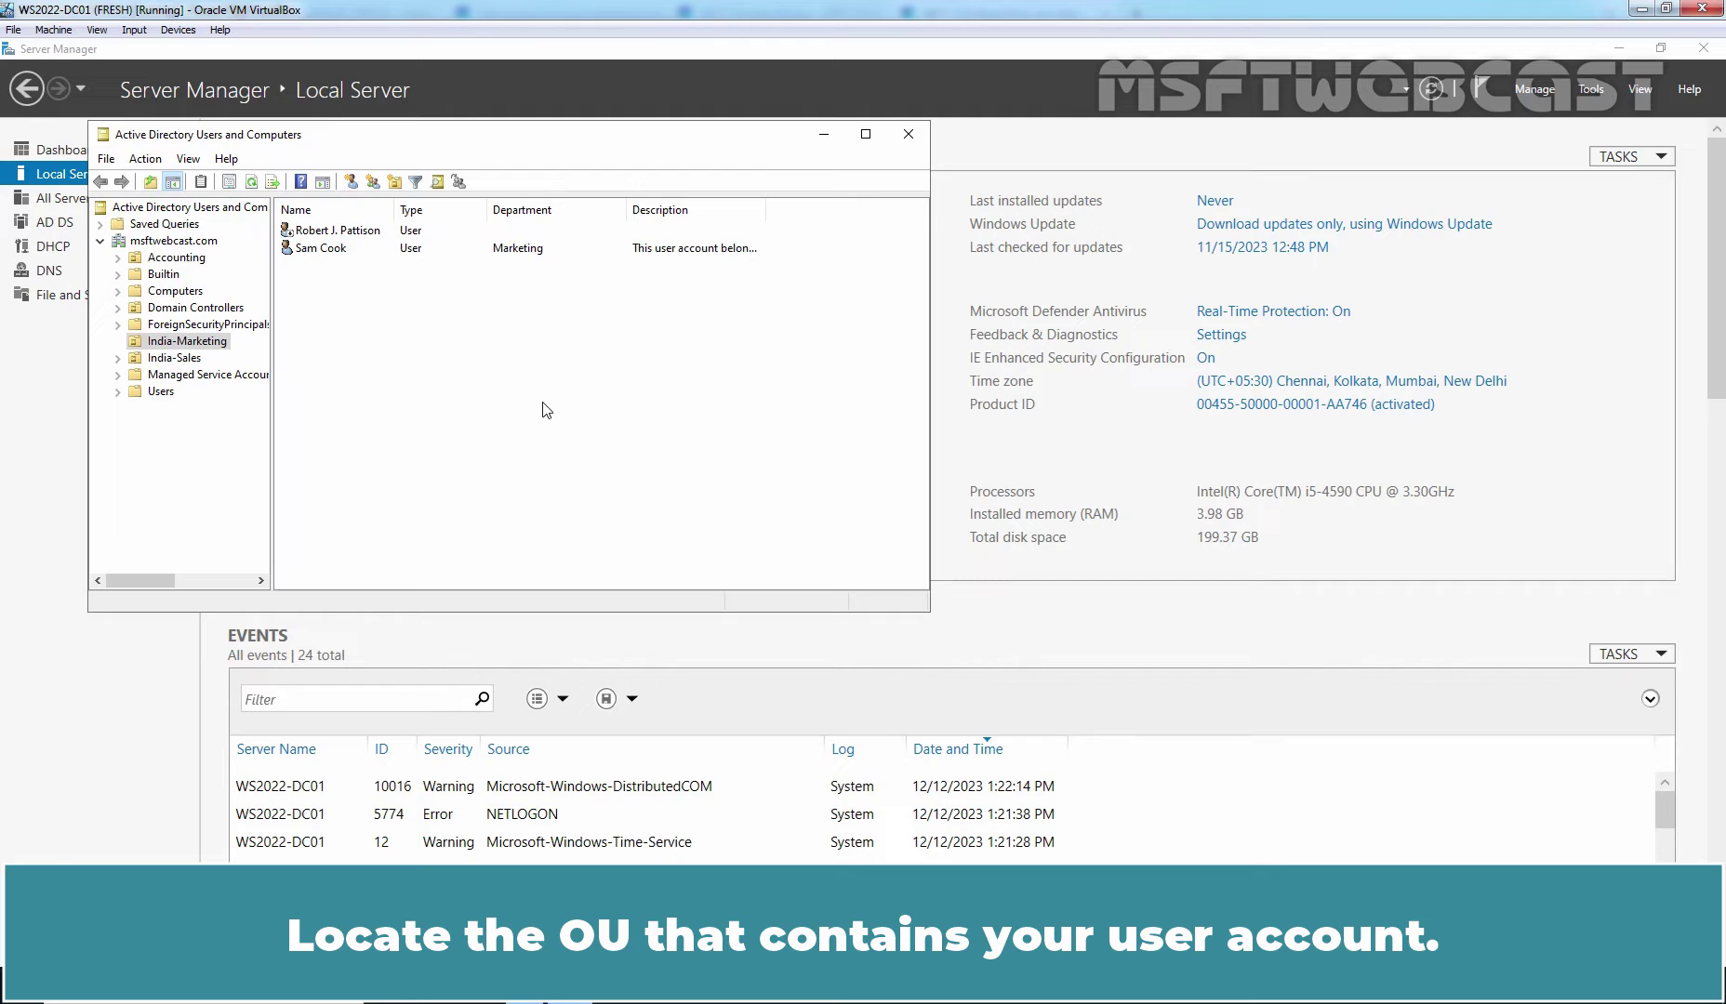
{"action": "left_click", "coordinate": [192, 345]}
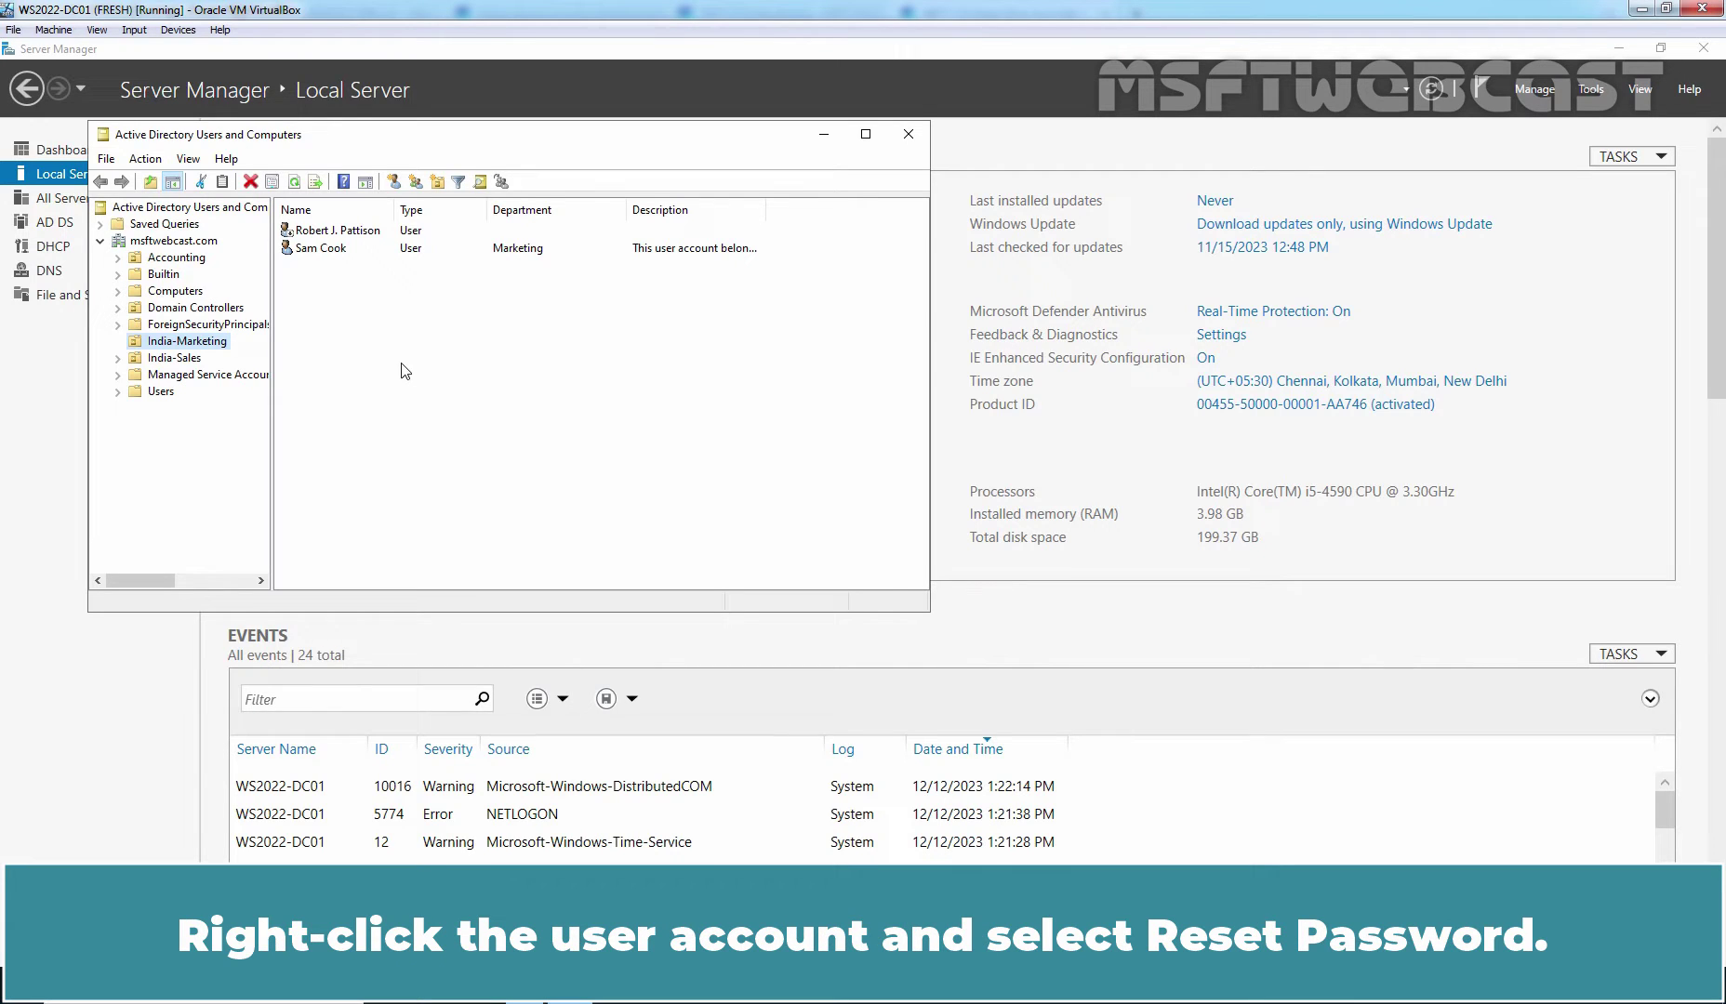
- Reset the Marketing user's password, keeping 'must change at next logon' ticked, and confirm
{"action": "right_click", "coordinate": [317, 254]}
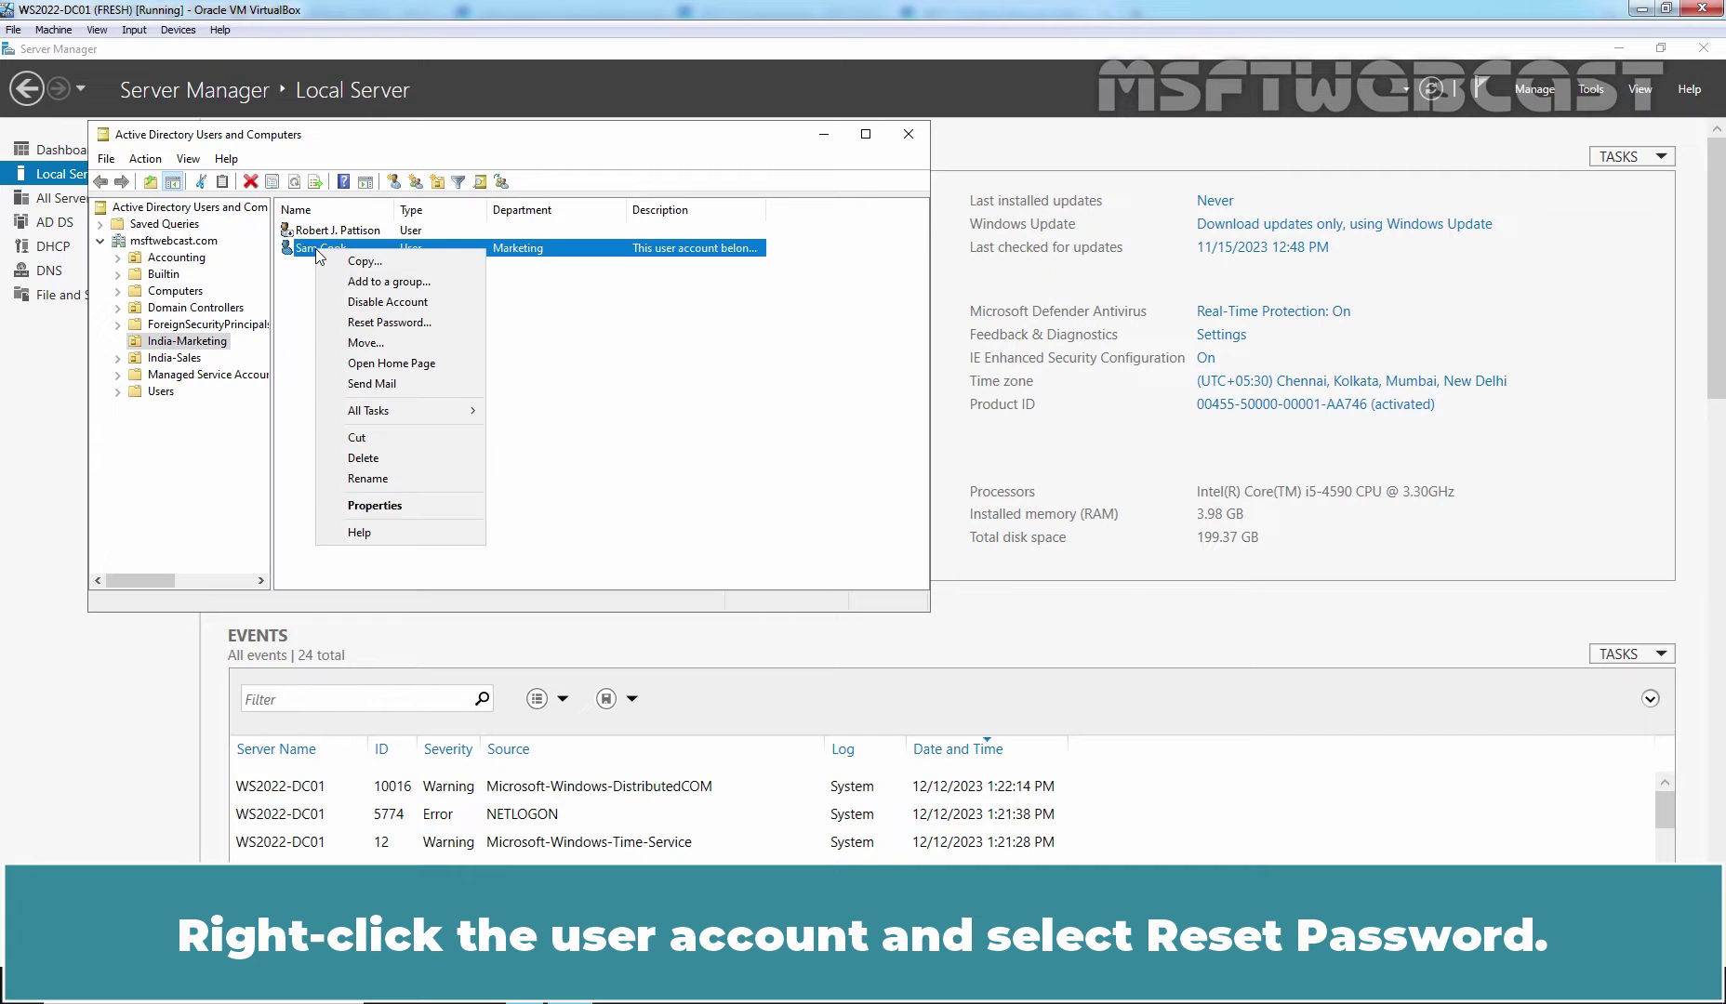
{"action": "left_click", "coordinate": [383, 325]}
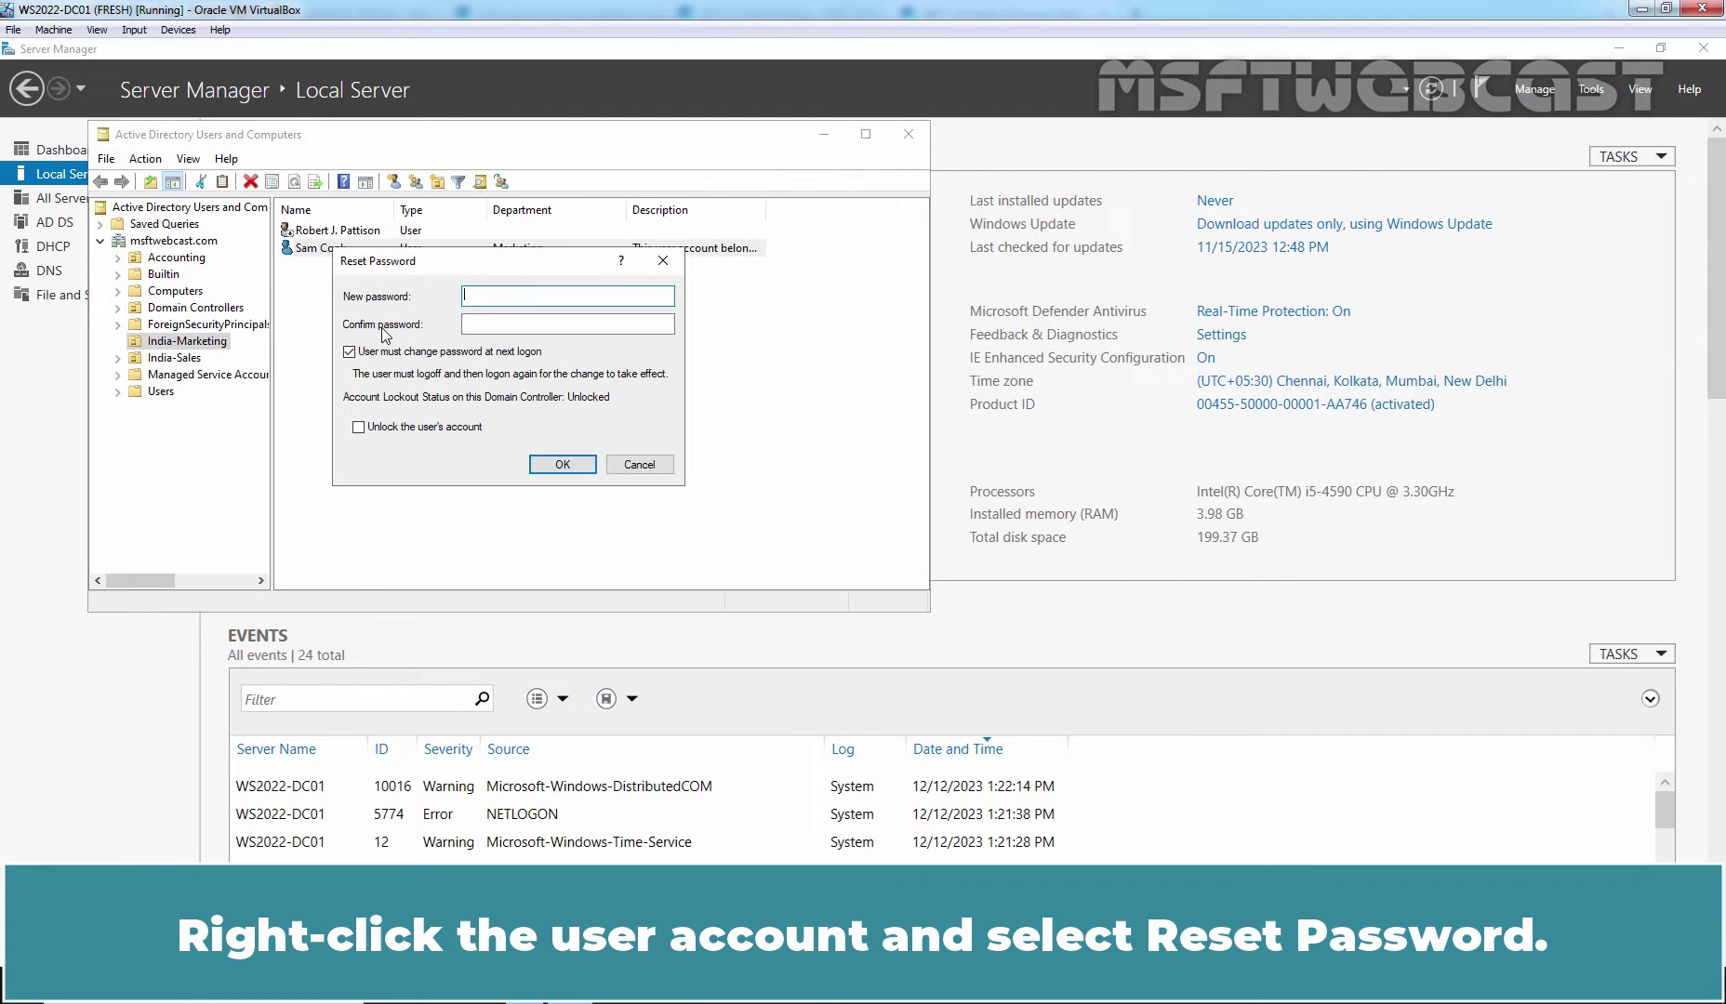
{"action": "type", "text": "P@s"}
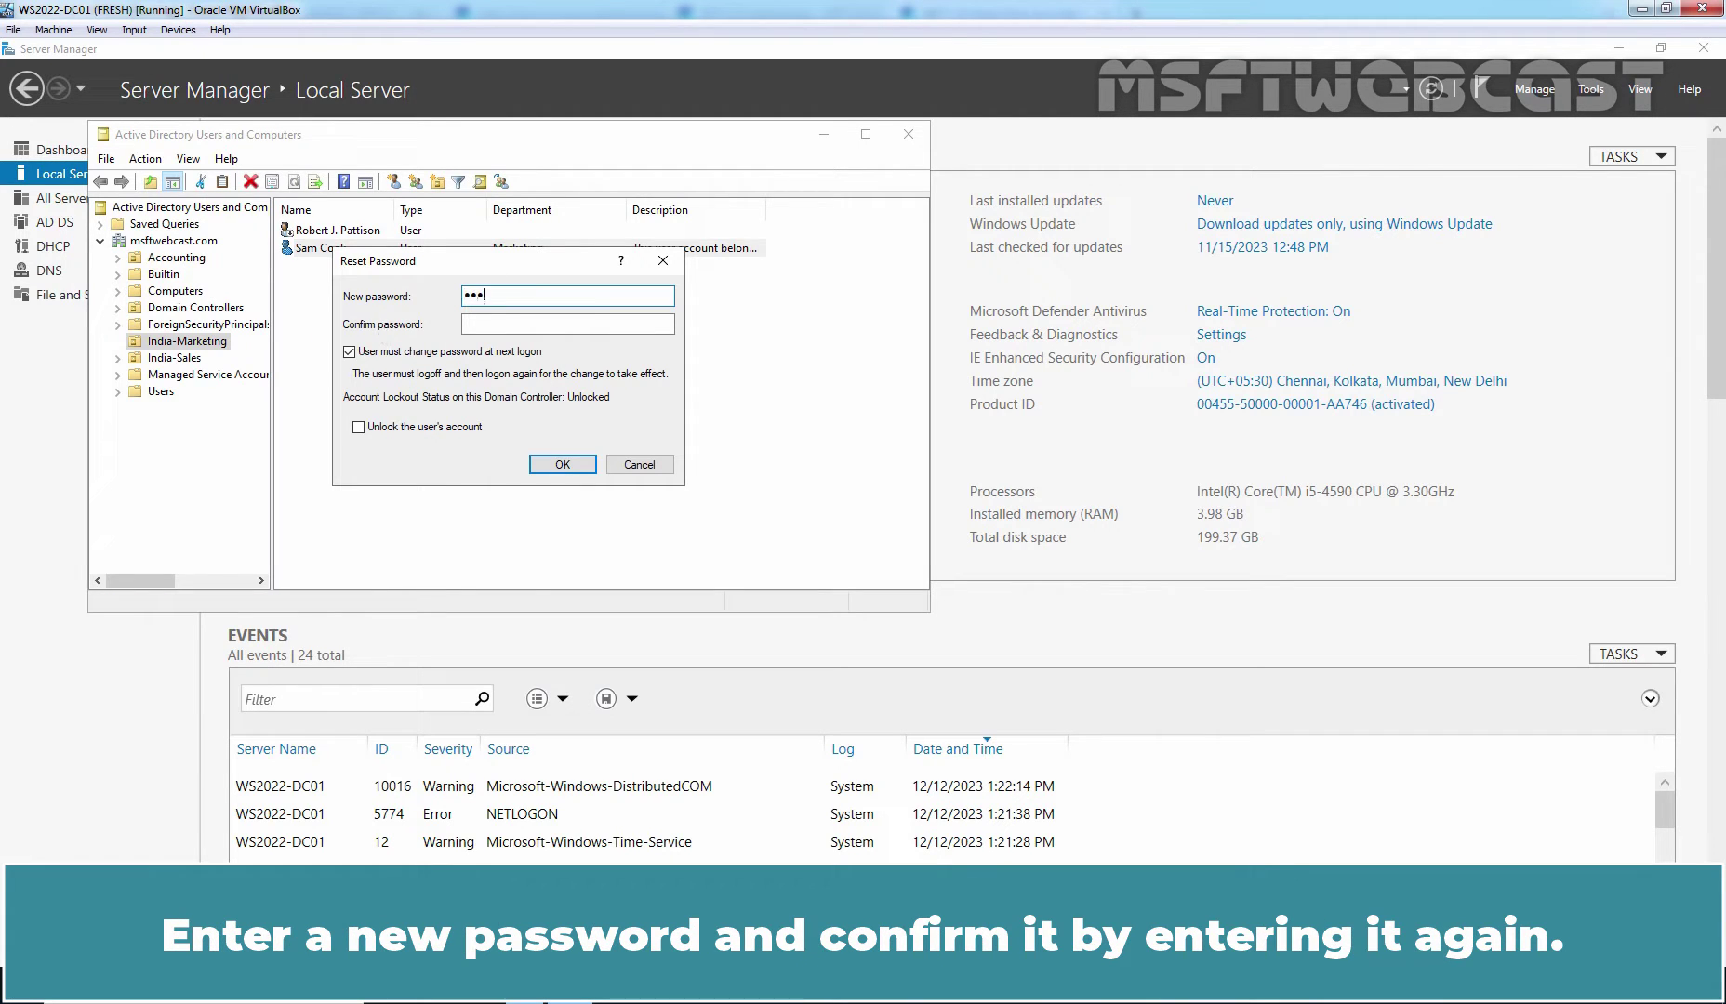
{"action": "type", "text": "sw0rd"}
{"action": "key", "text": "Tab"}
{"action": "type", "text": "P"}
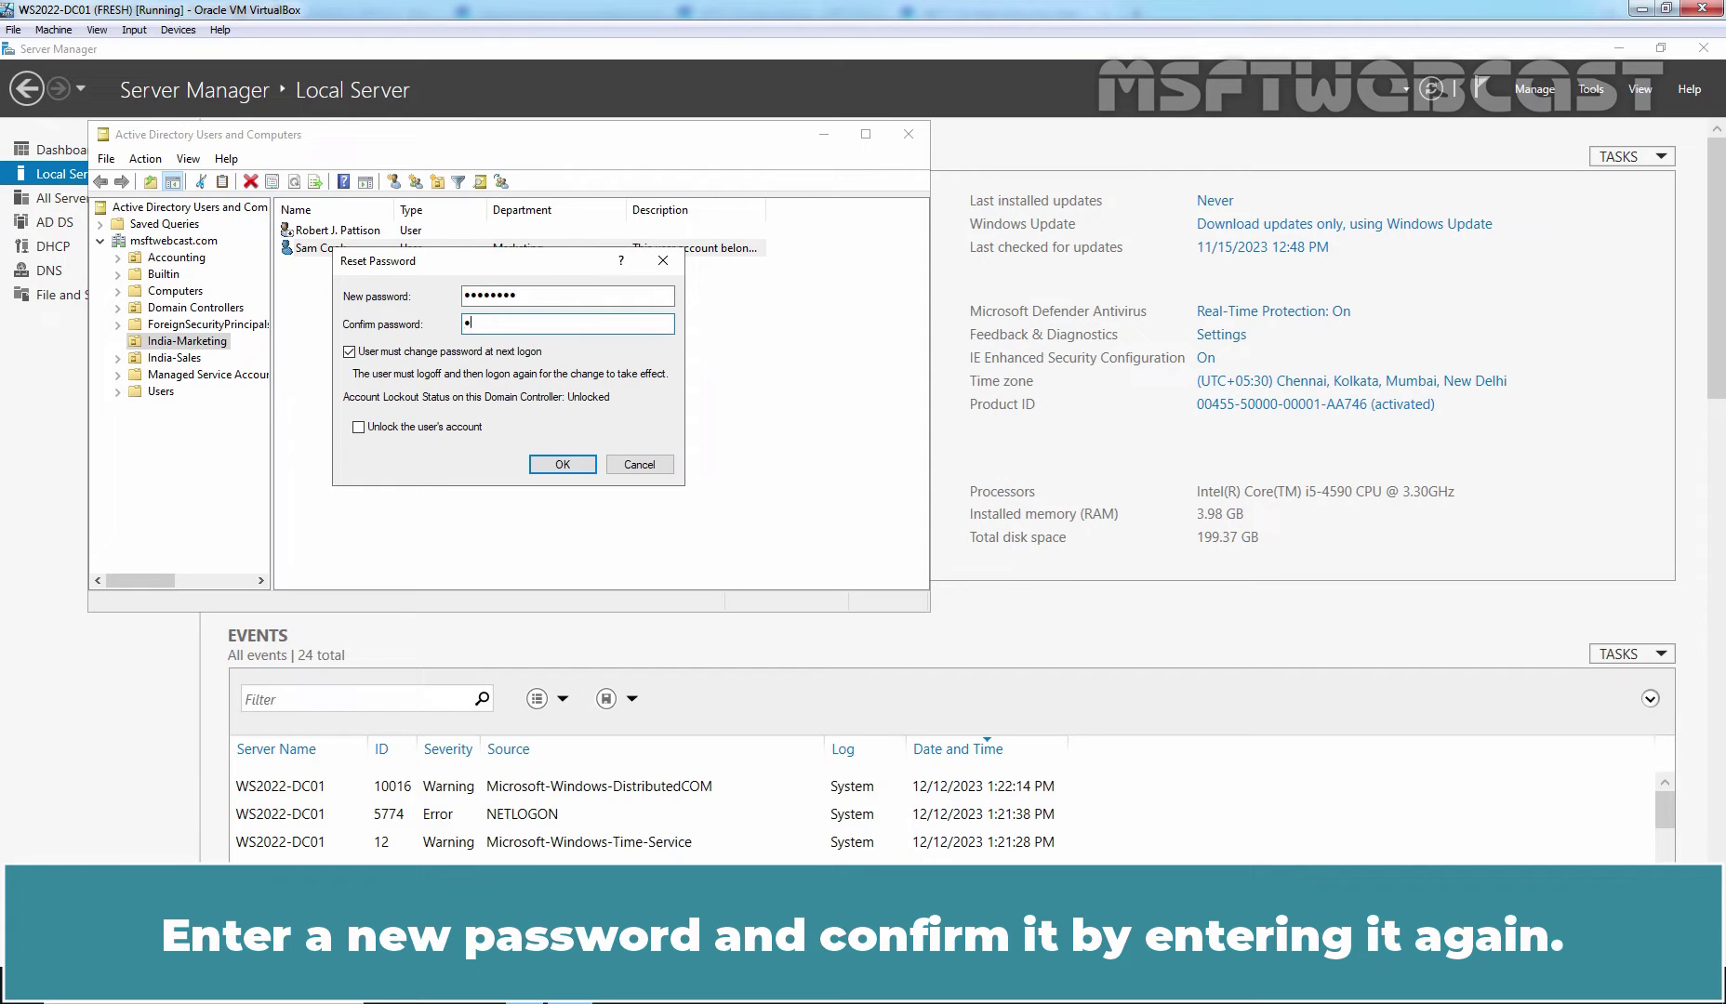
{"action": "type", "text": "@ssw0rd"}
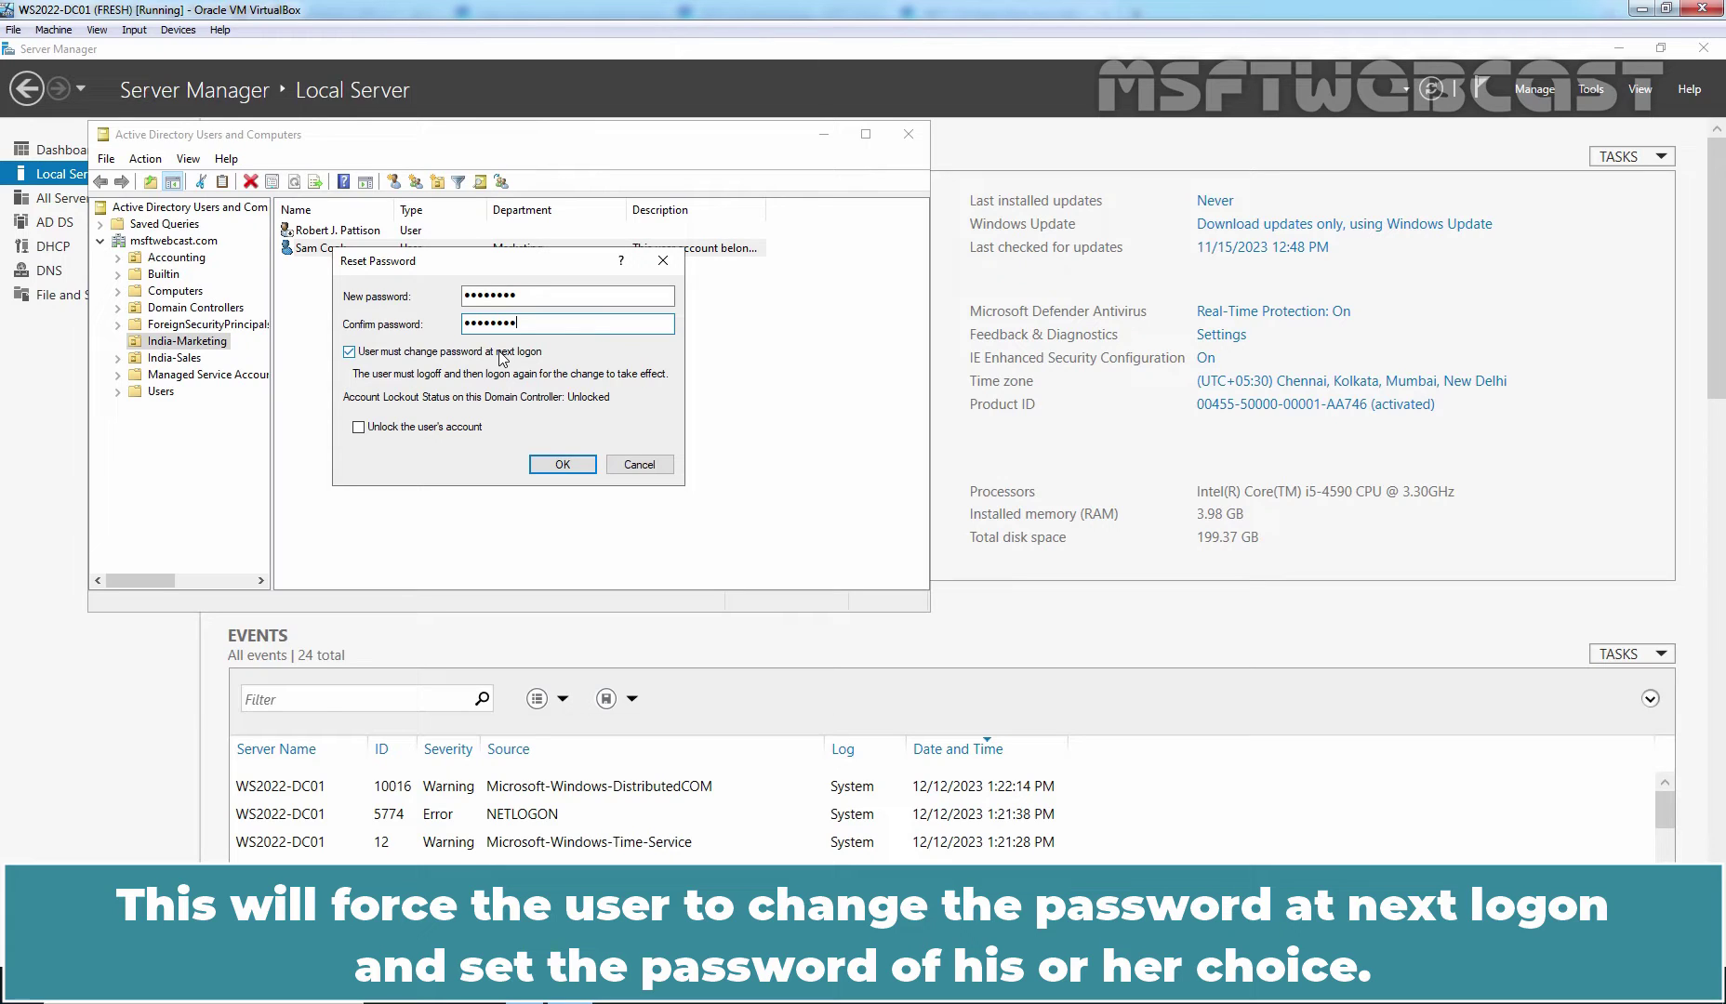
{"action": "left_click", "coordinate": [547, 464]}
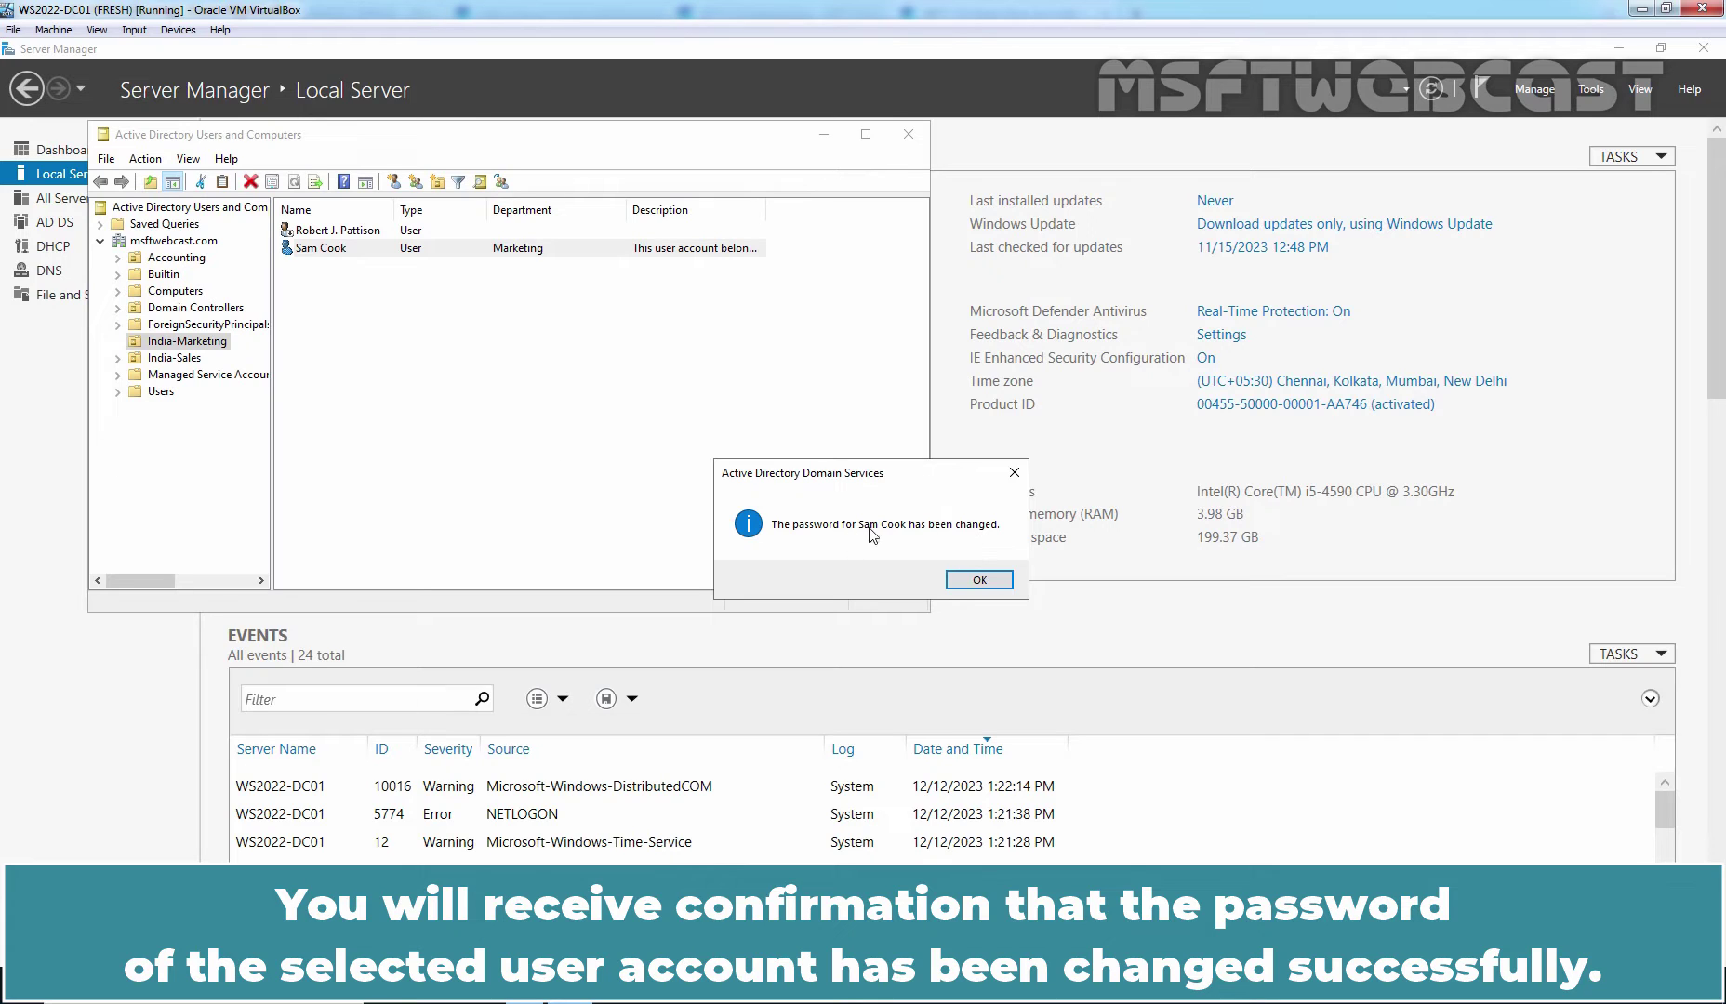
{"action": "left_click", "coordinate": [984, 582]}
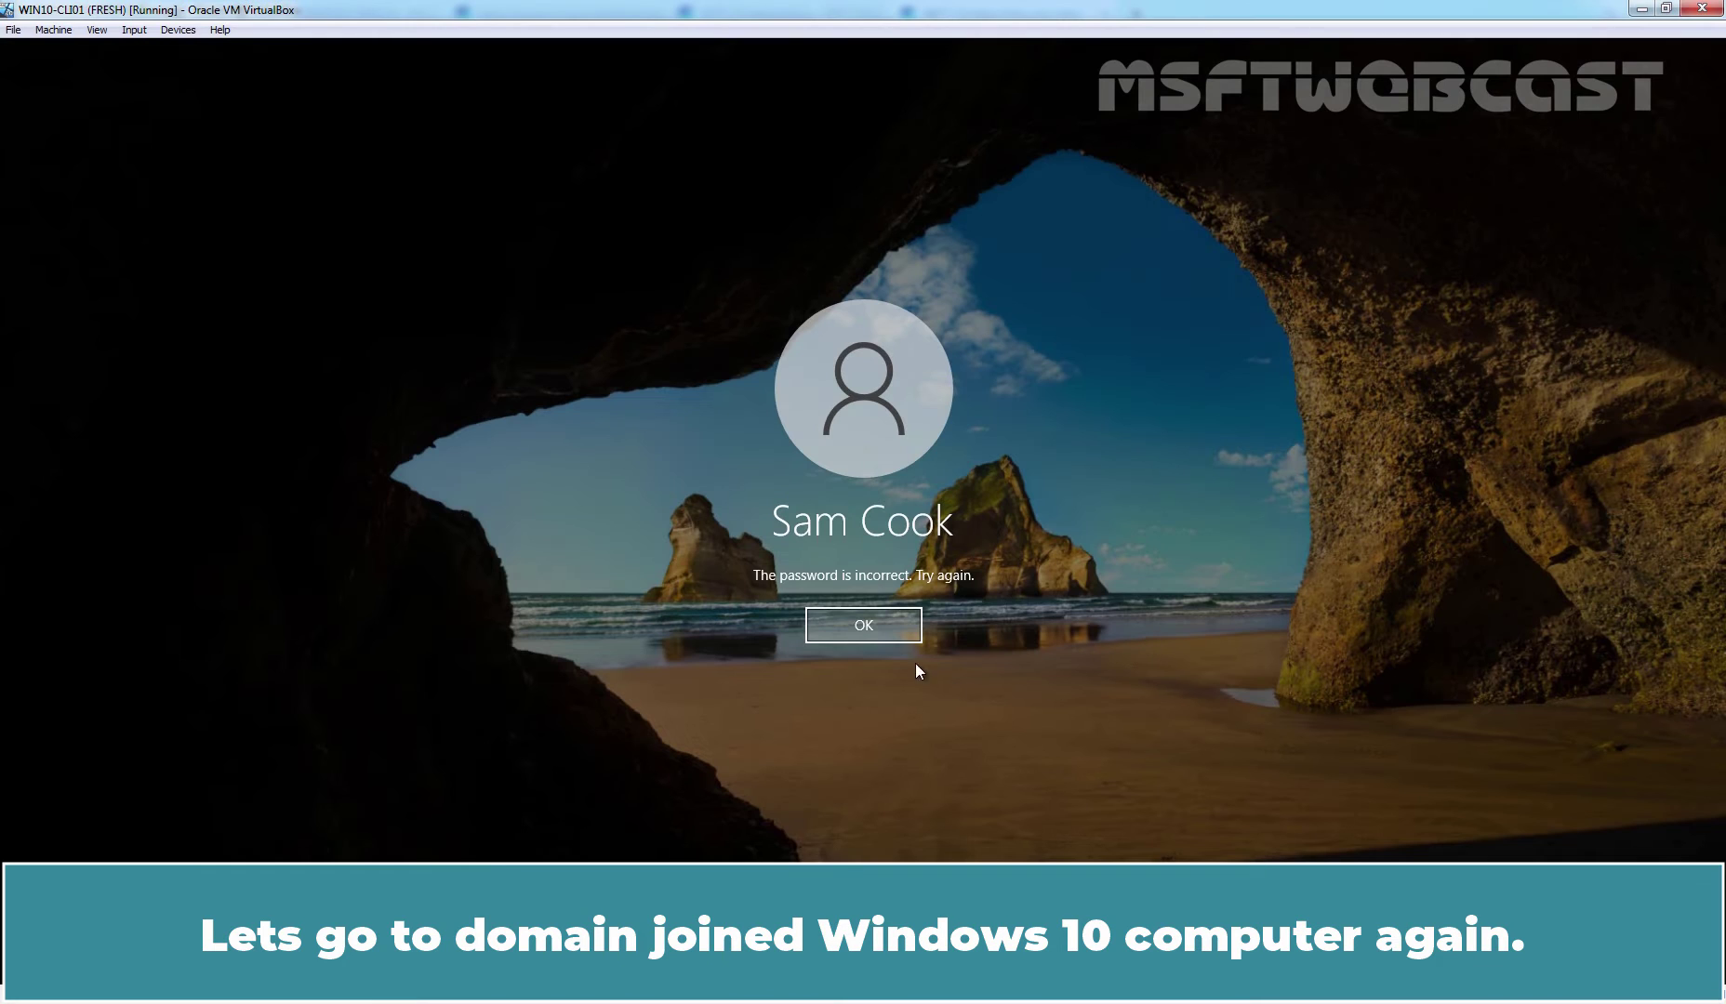
- Sign in to Windows 10 as the Marketing user with the reset password
{"action": "left_click", "coordinate": [857, 621]}
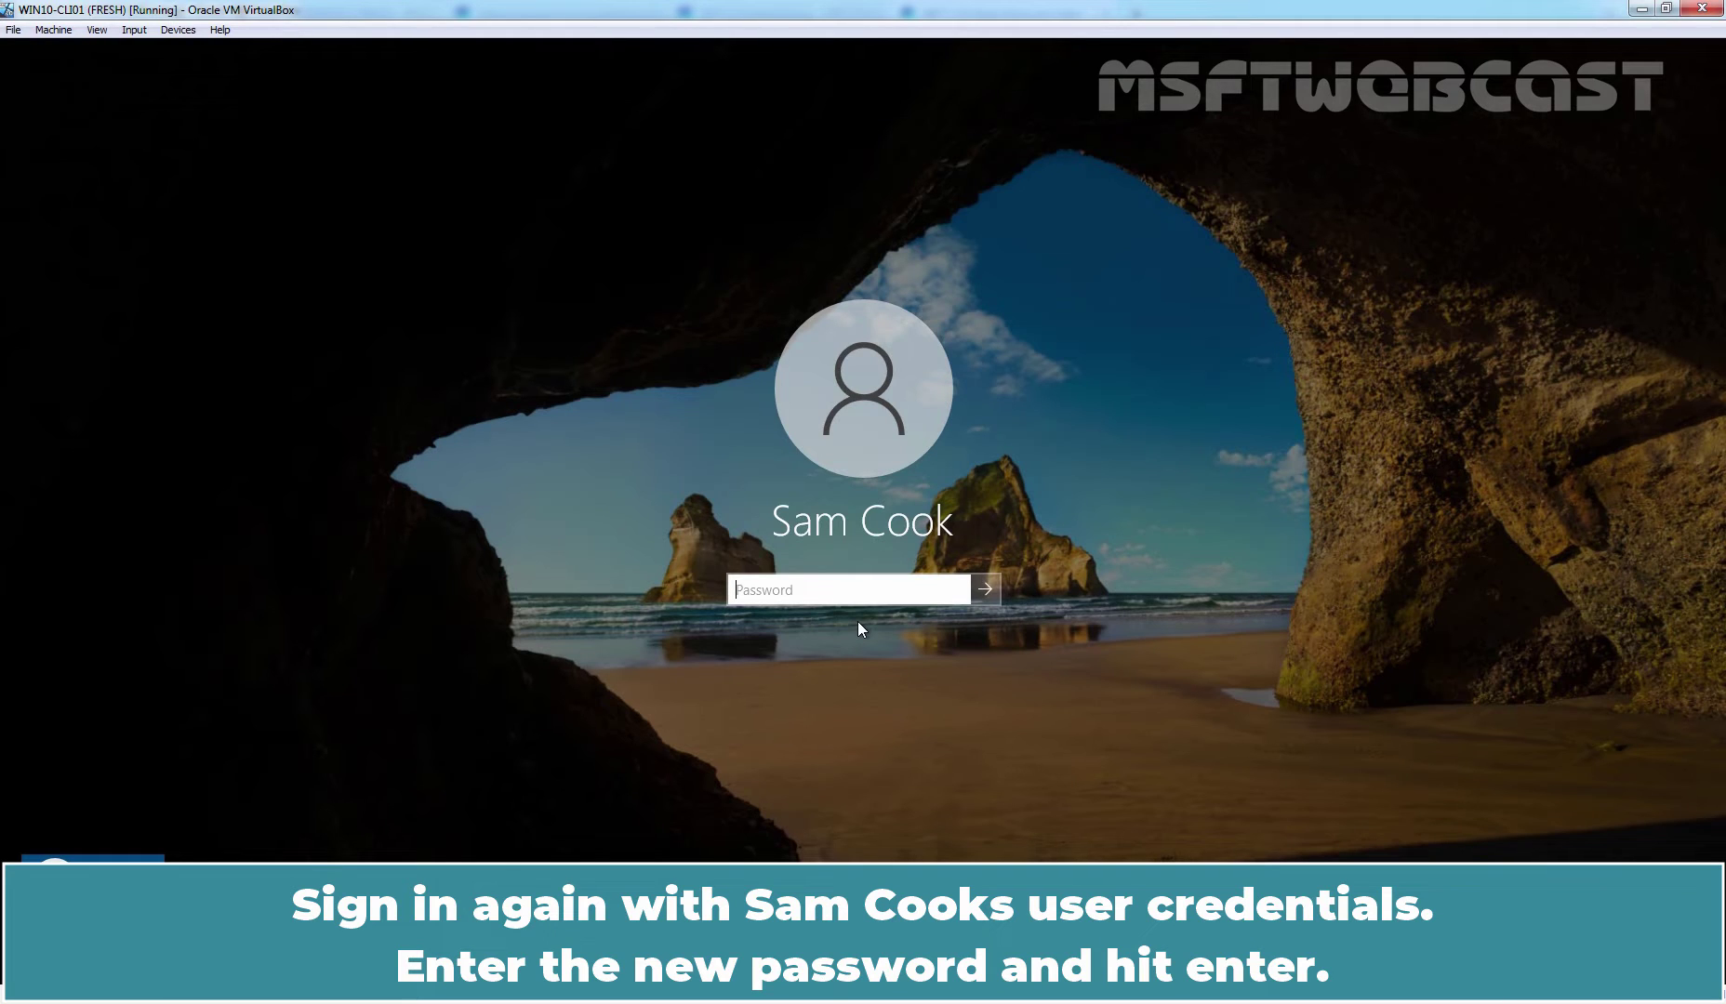
{"action": "type", "text": "••••••••"}
{"action": "key", "text": "Return"}
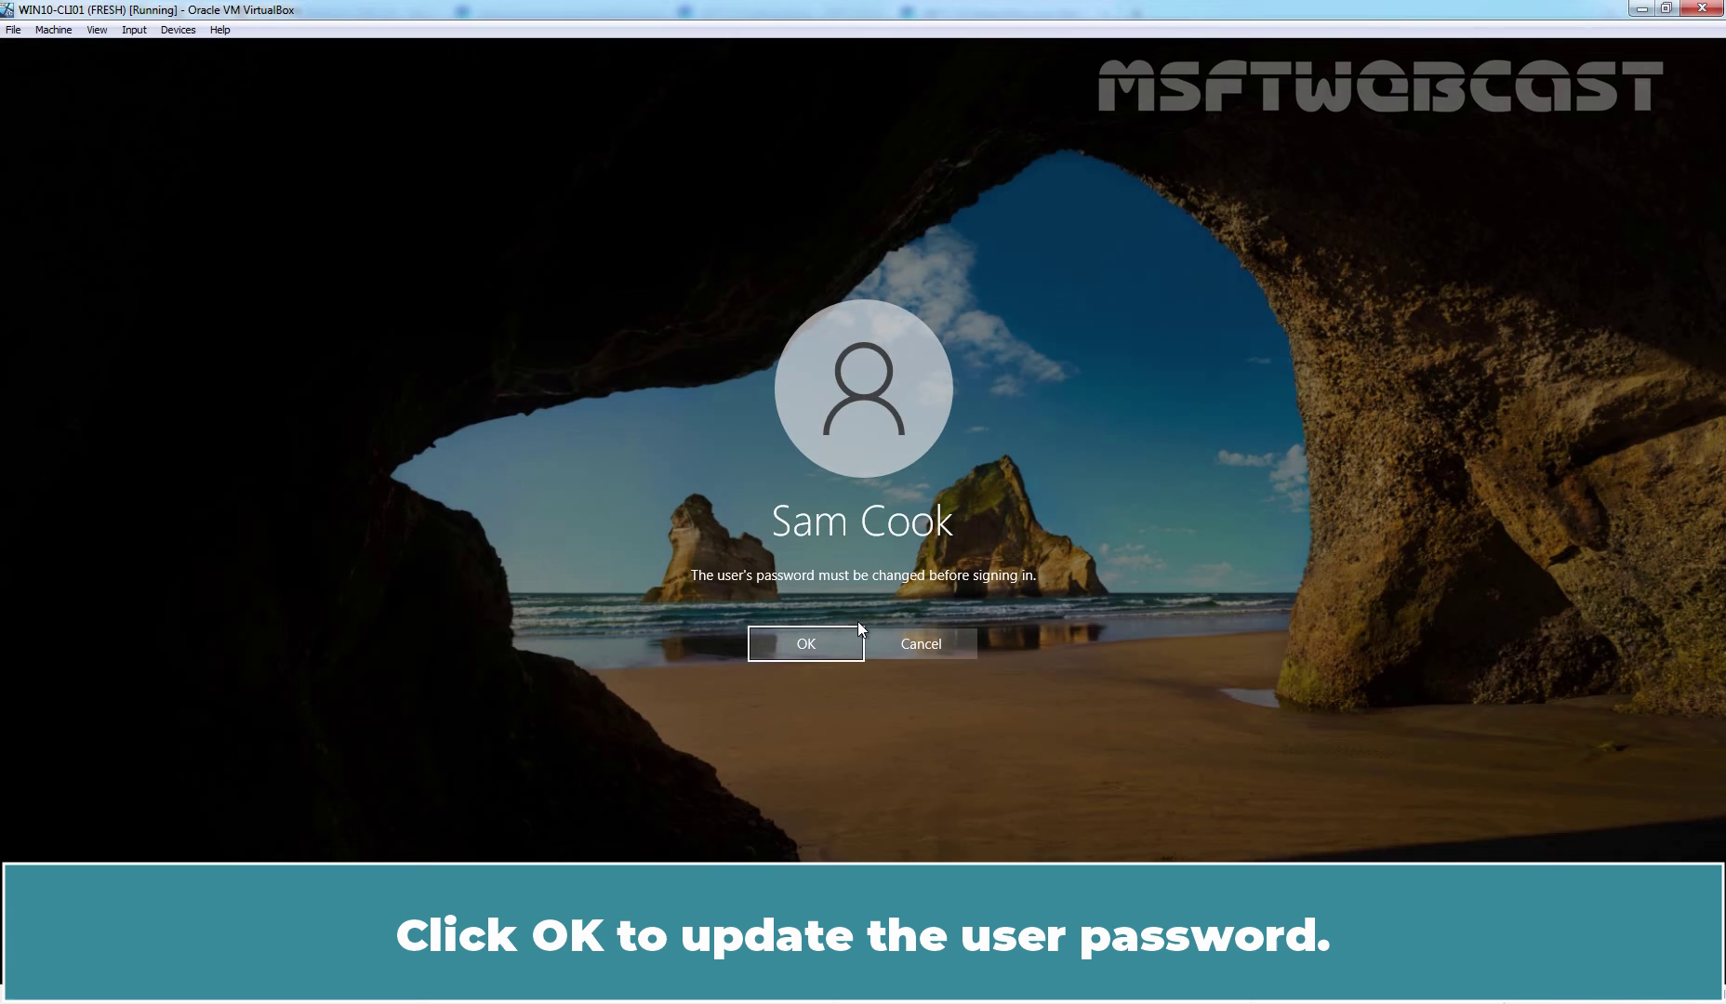
- Replace the reset password with a new one and continue to the desktop
{"action": "left_click", "coordinate": [805, 643]}
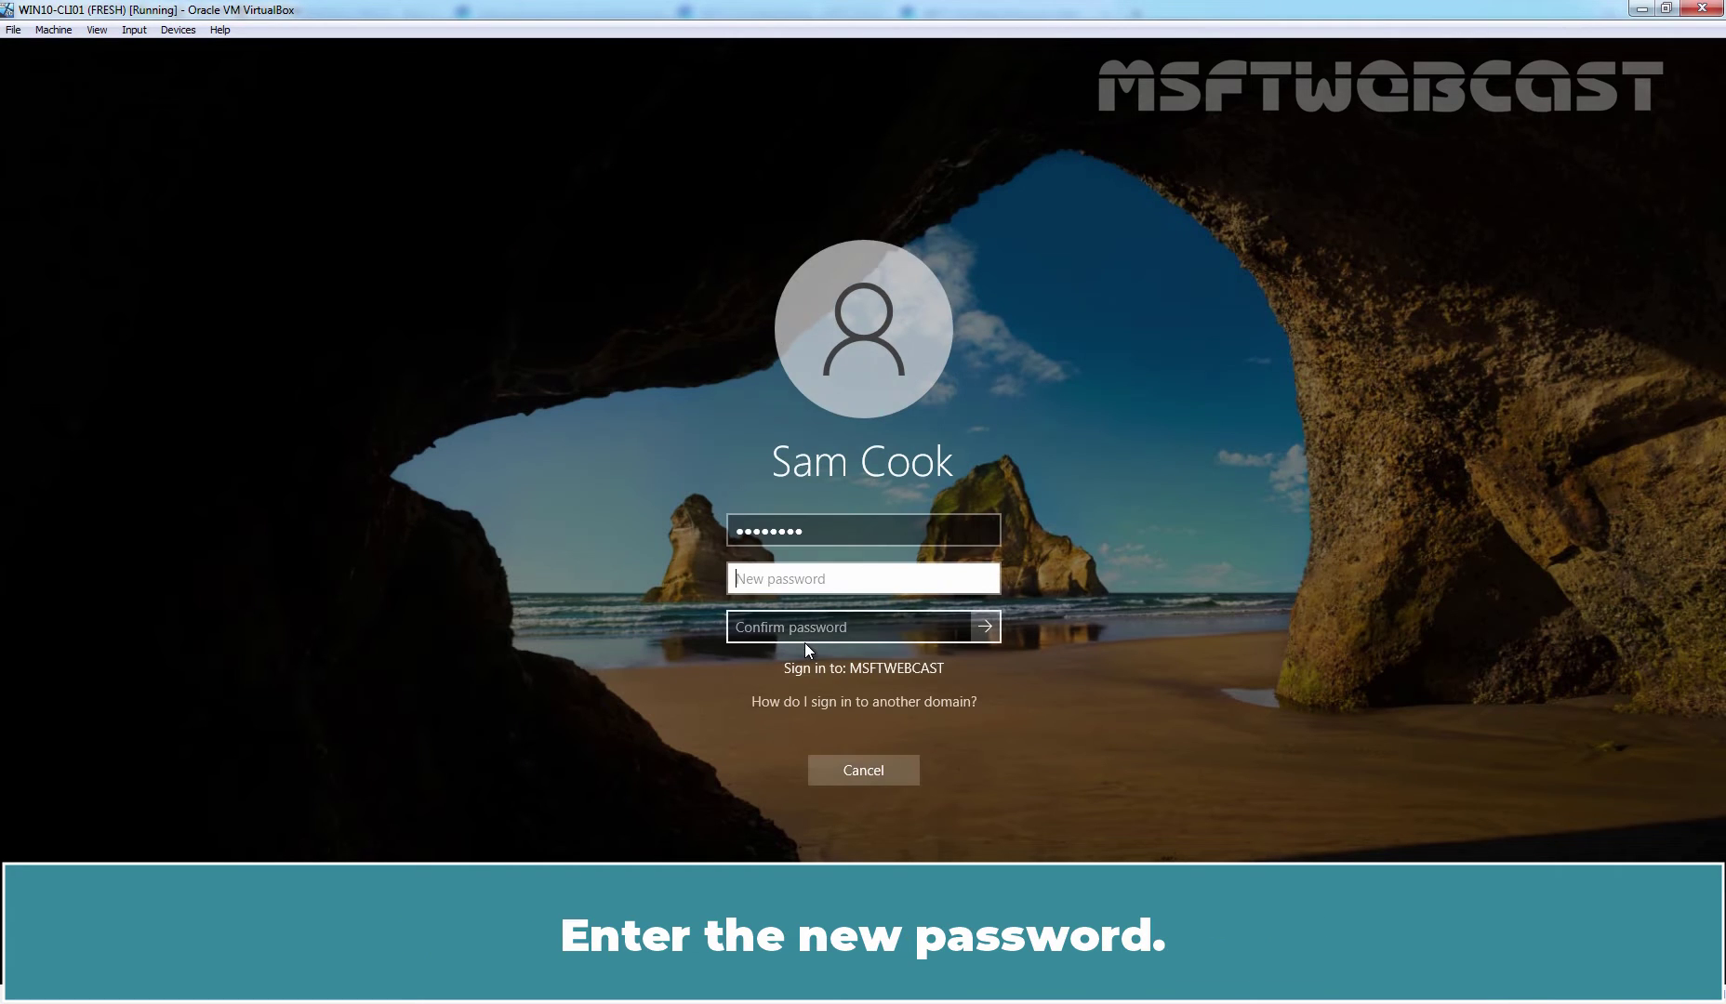
{"action": "type", "text": "***********"}
{"action": "key", "text": "Tab"}
{"action": "type", "text": "***"}
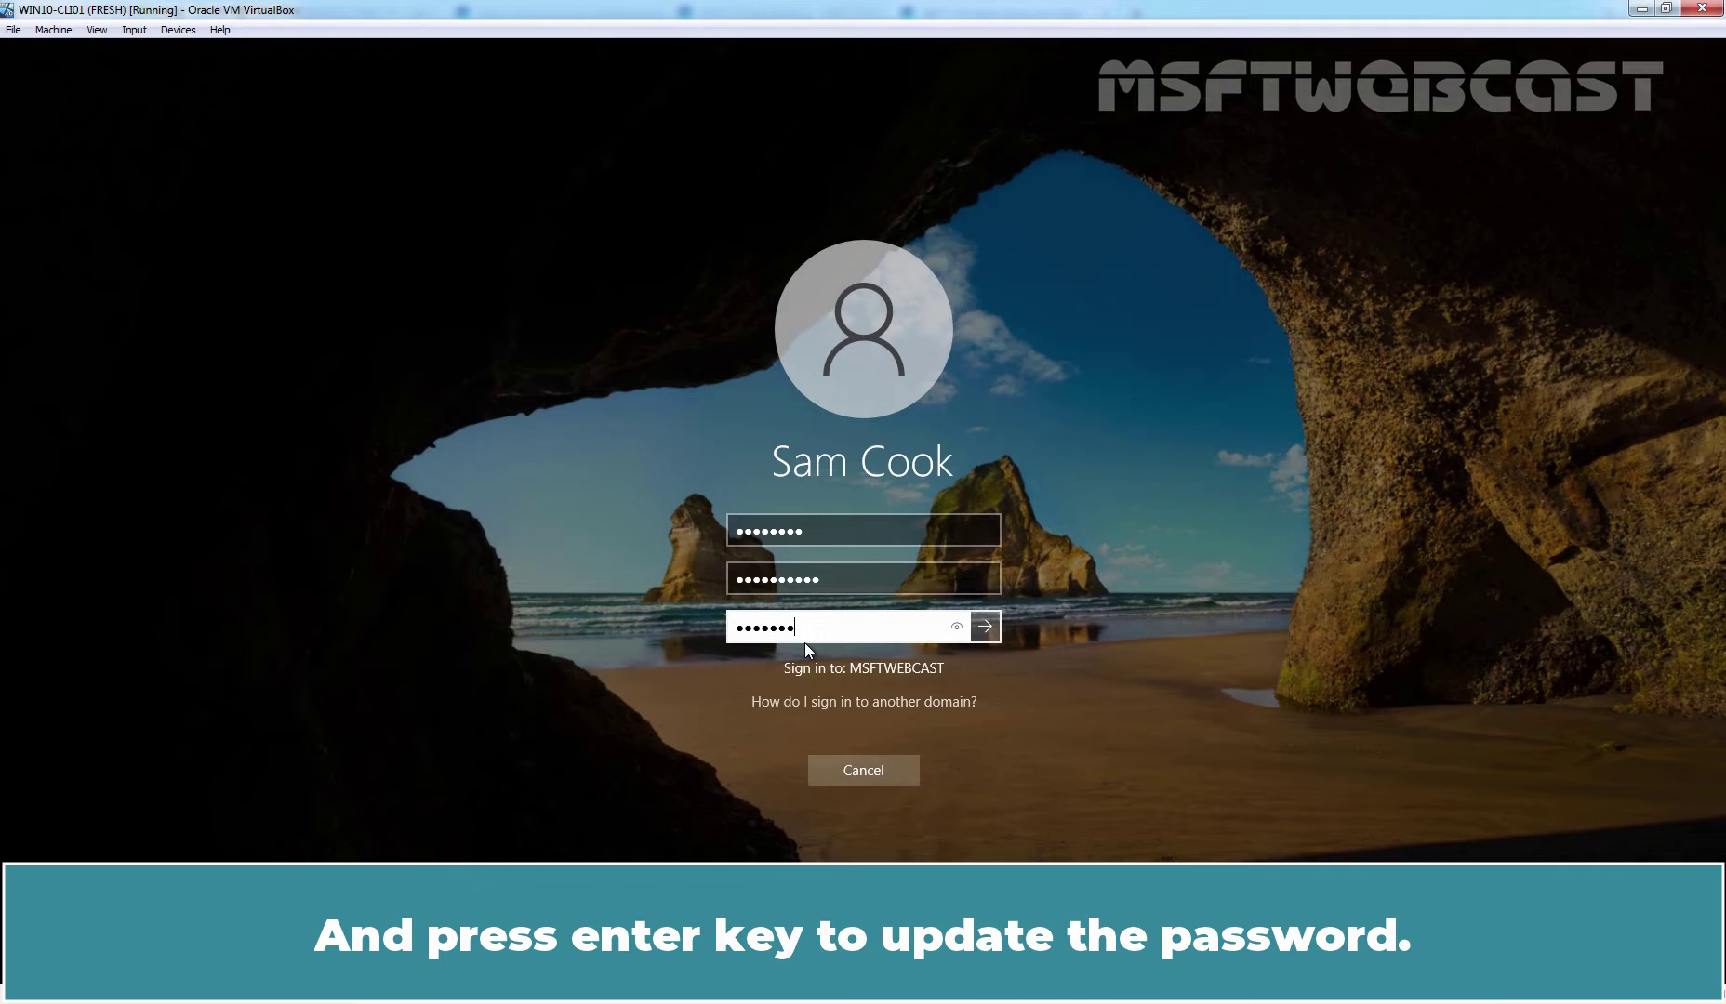
{"action": "type", "text": "********"}
{"action": "key", "text": "Return"}
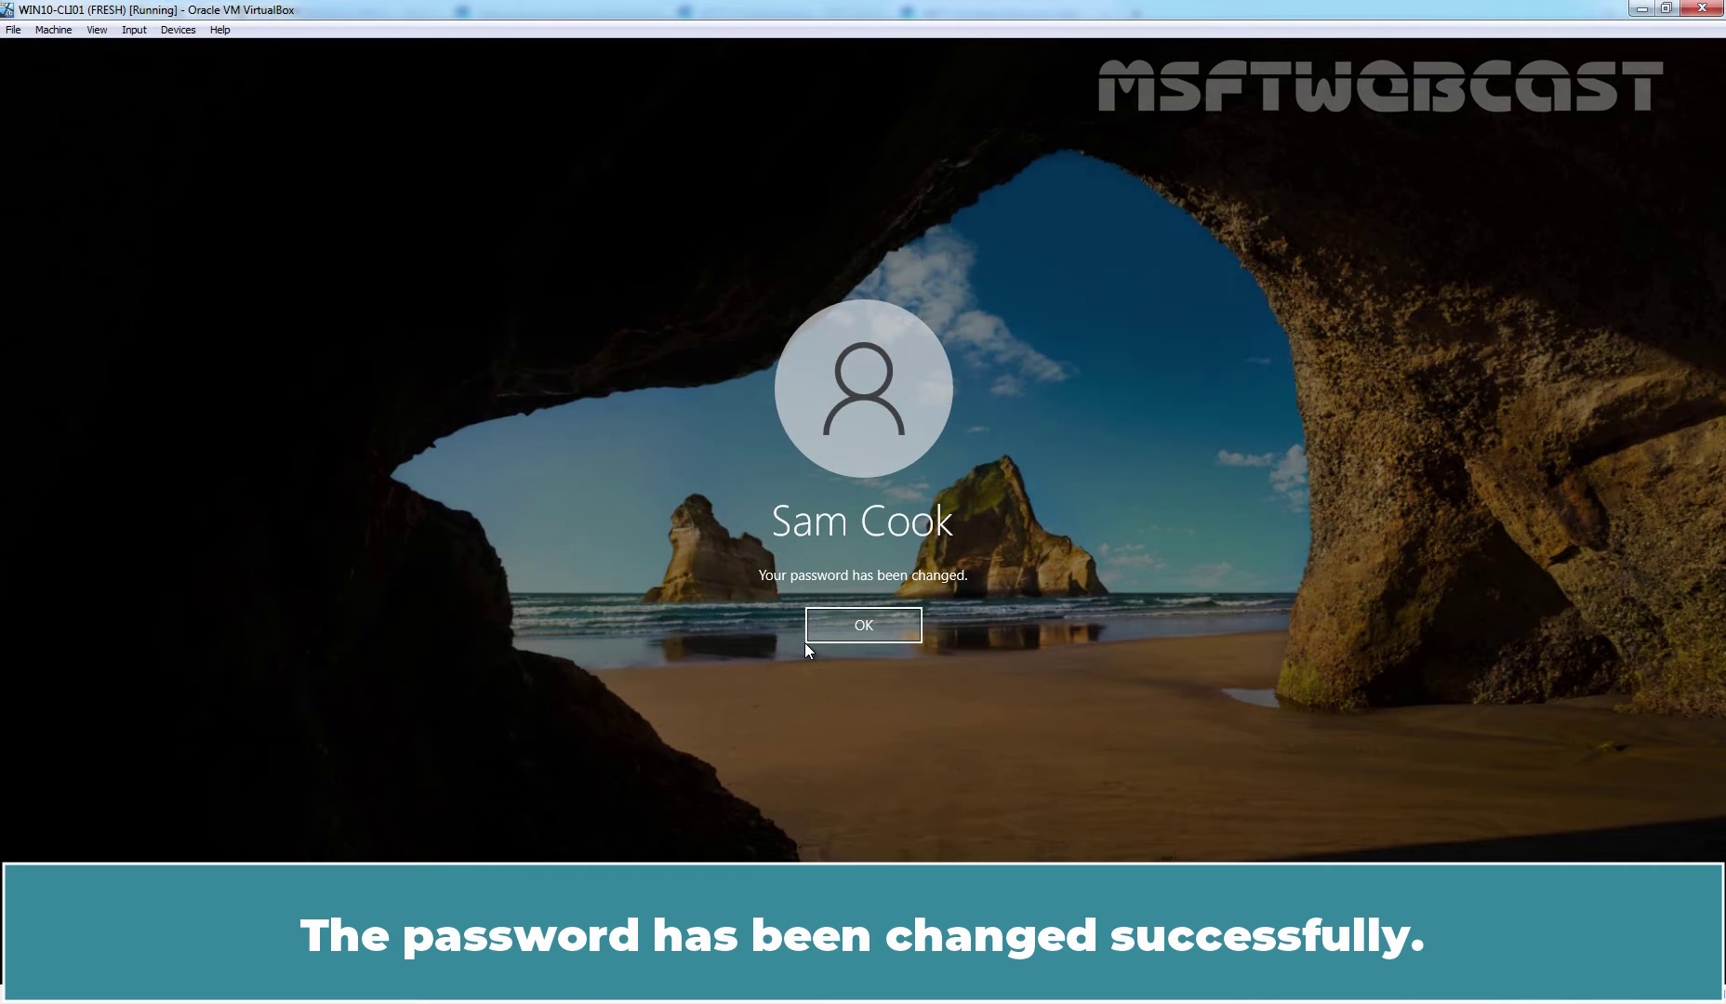
{"action": "left_click", "coordinate": [865, 630]}
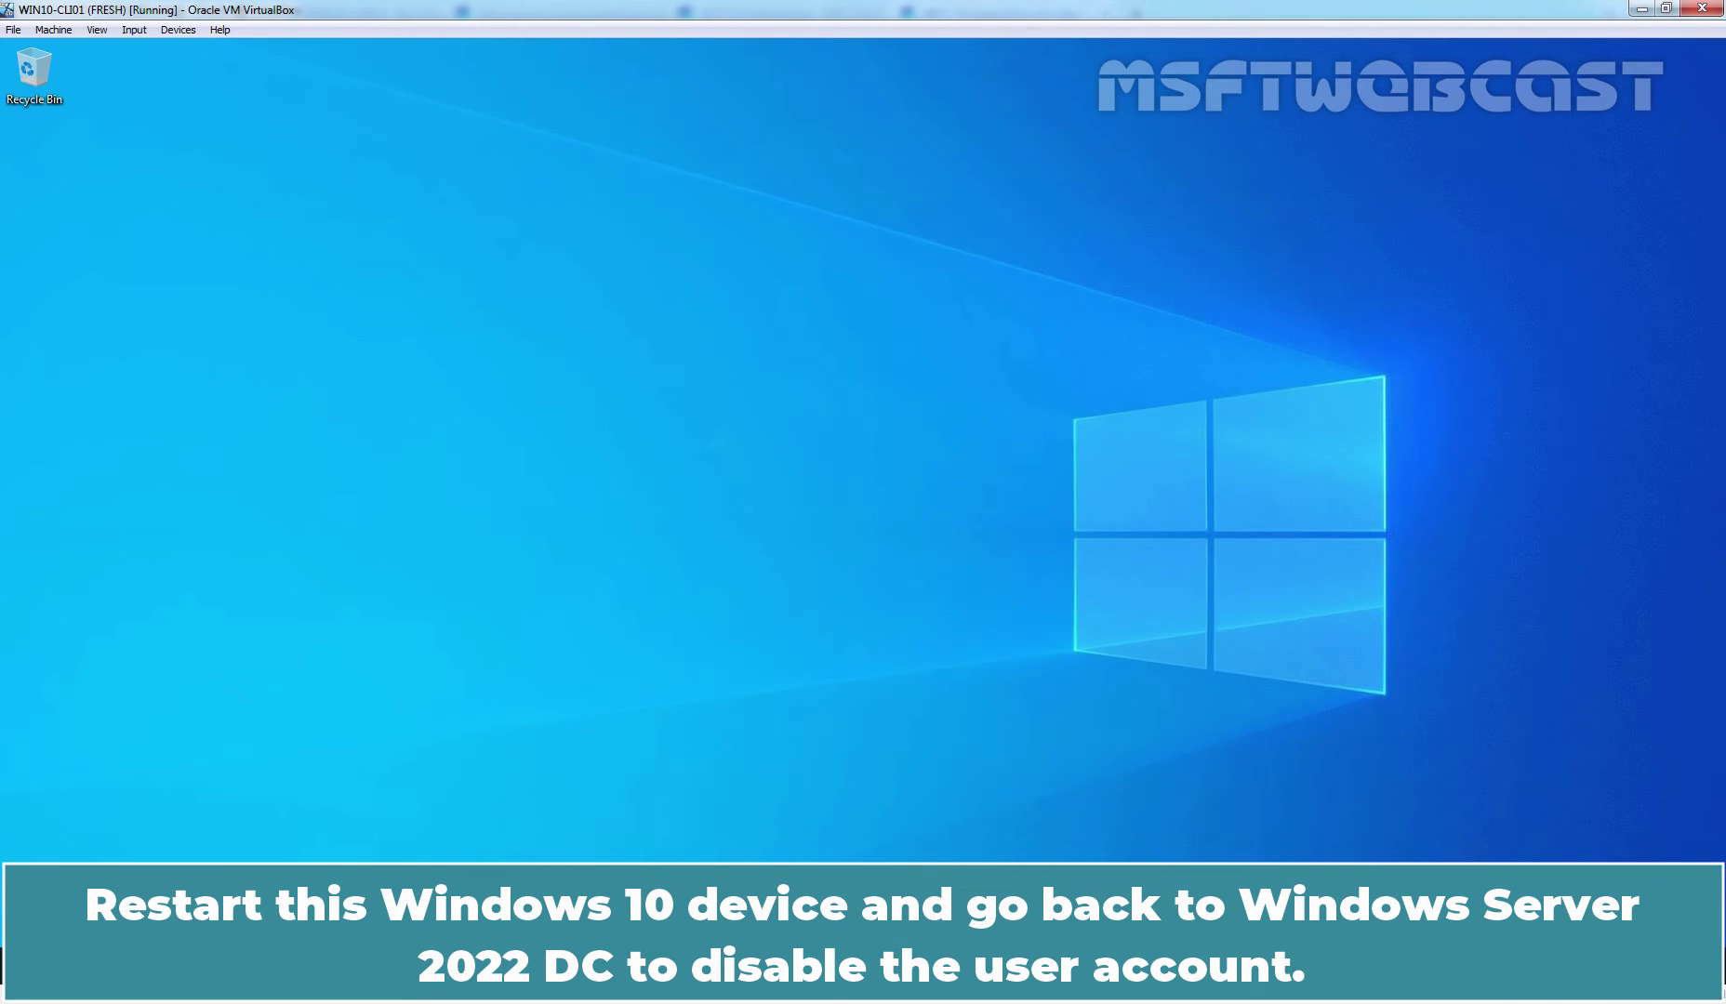
- Restart the Windows 10 VM via Alt+F4, then return to the domain controller's user list
{"action": "key", "text": "alt+F4"}
{"action": "key", "text": "Up"}
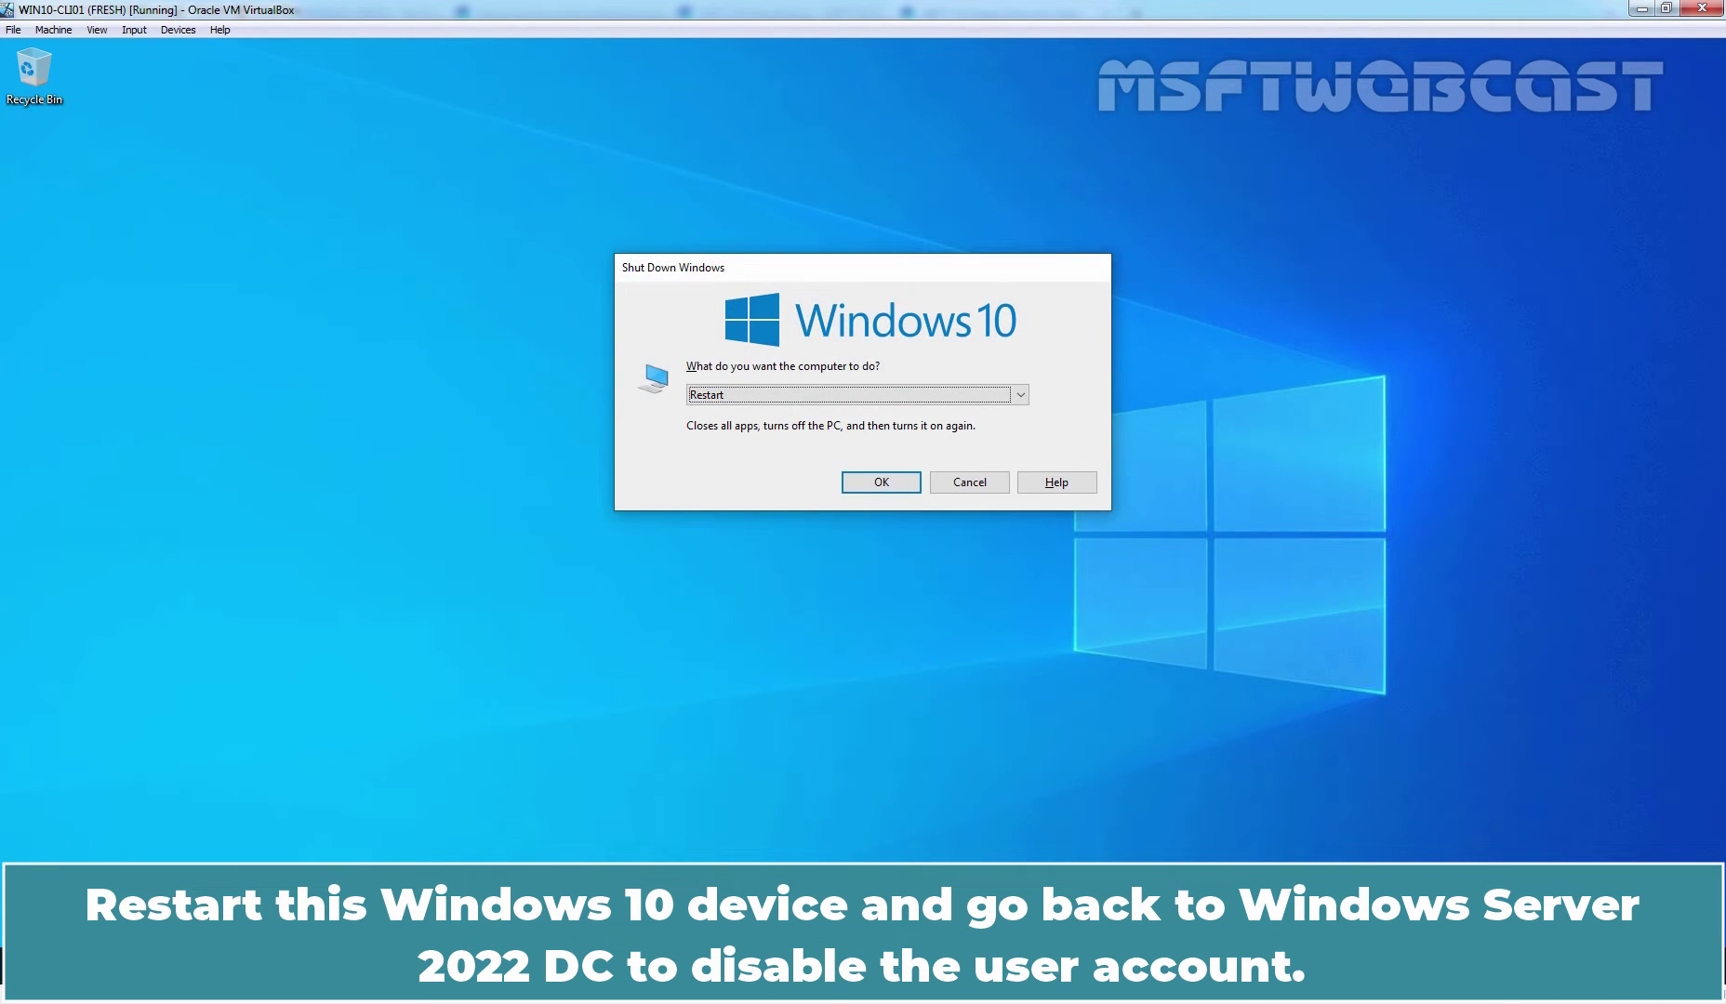
{"action": "left_click", "coordinate": [891, 491]}
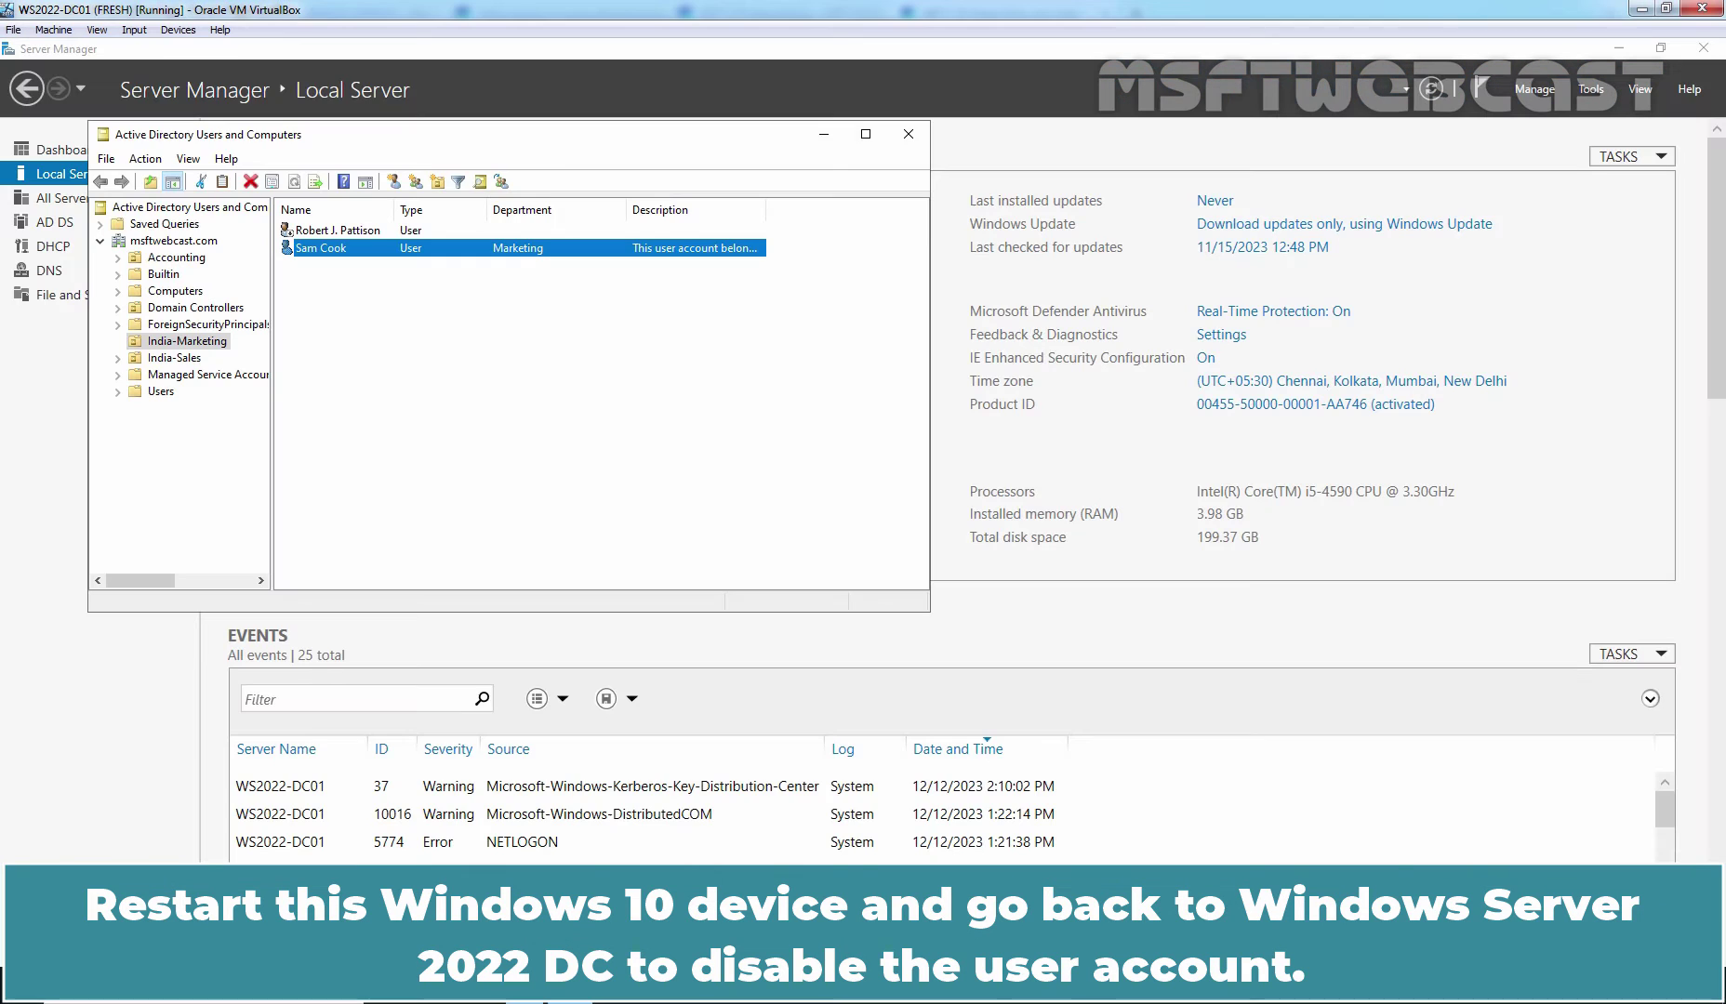
{"action": "left_click", "coordinate": [636, 433]}
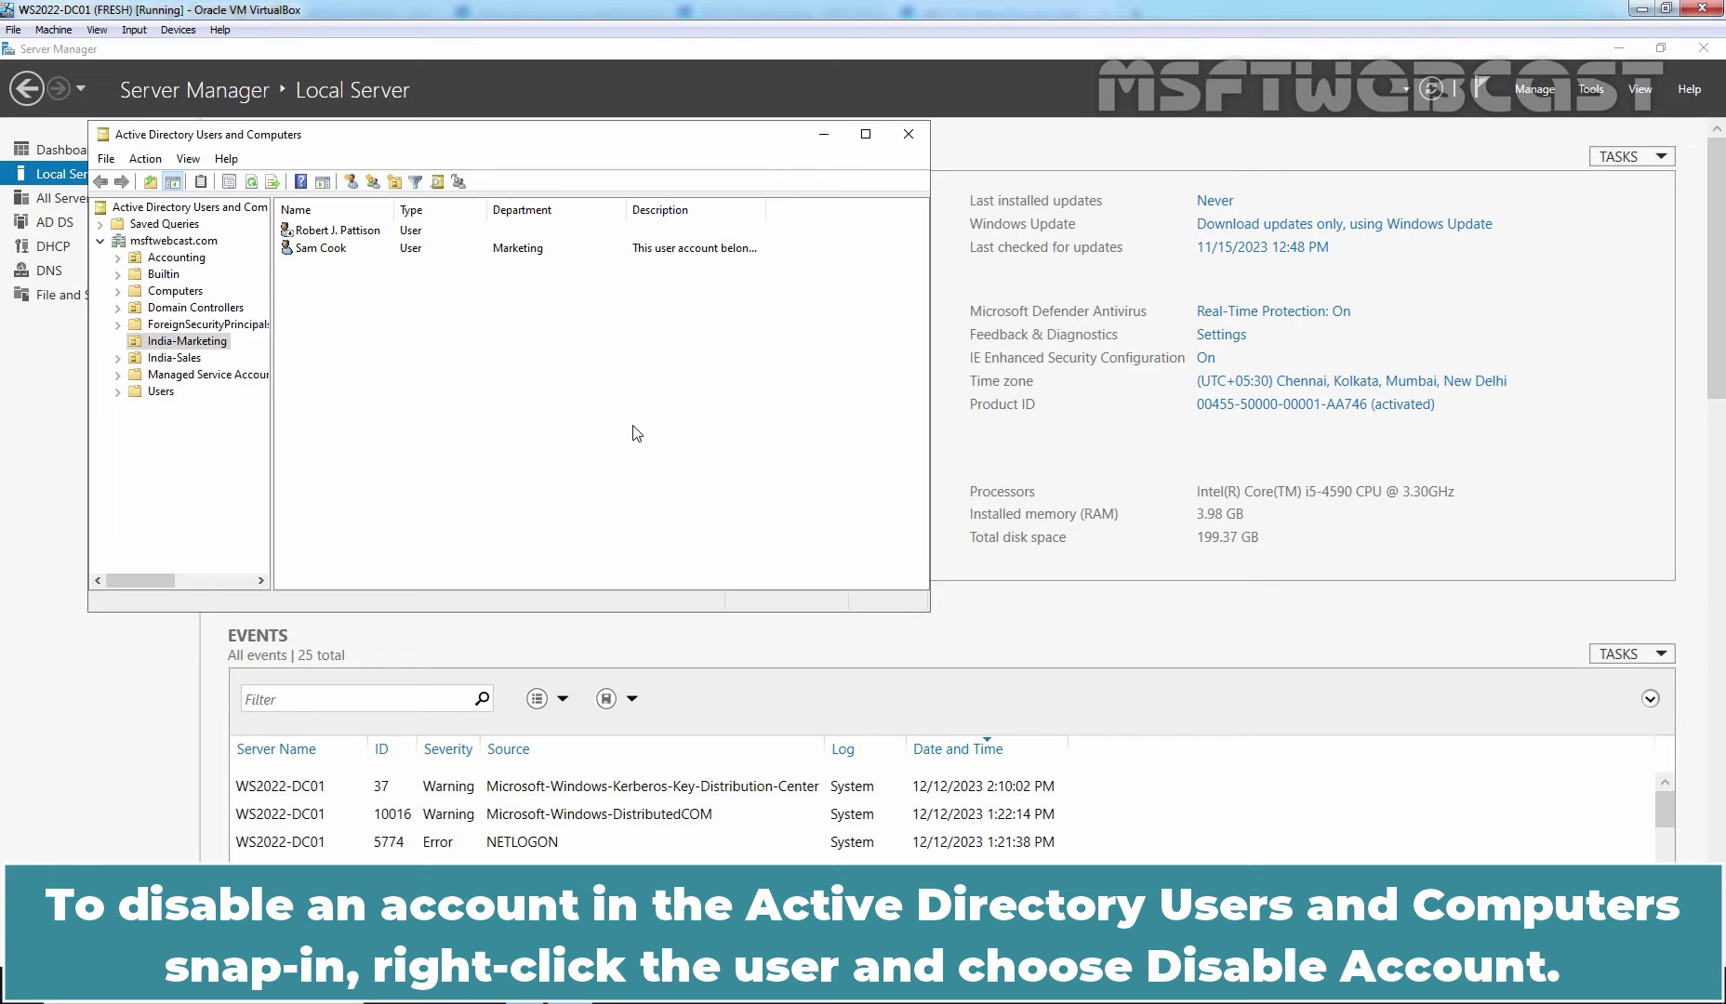
- Disable the Marketing user's account from its context menu and dismiss the confirmation
{"action": "left_click", "coordinate": [333, 253]}
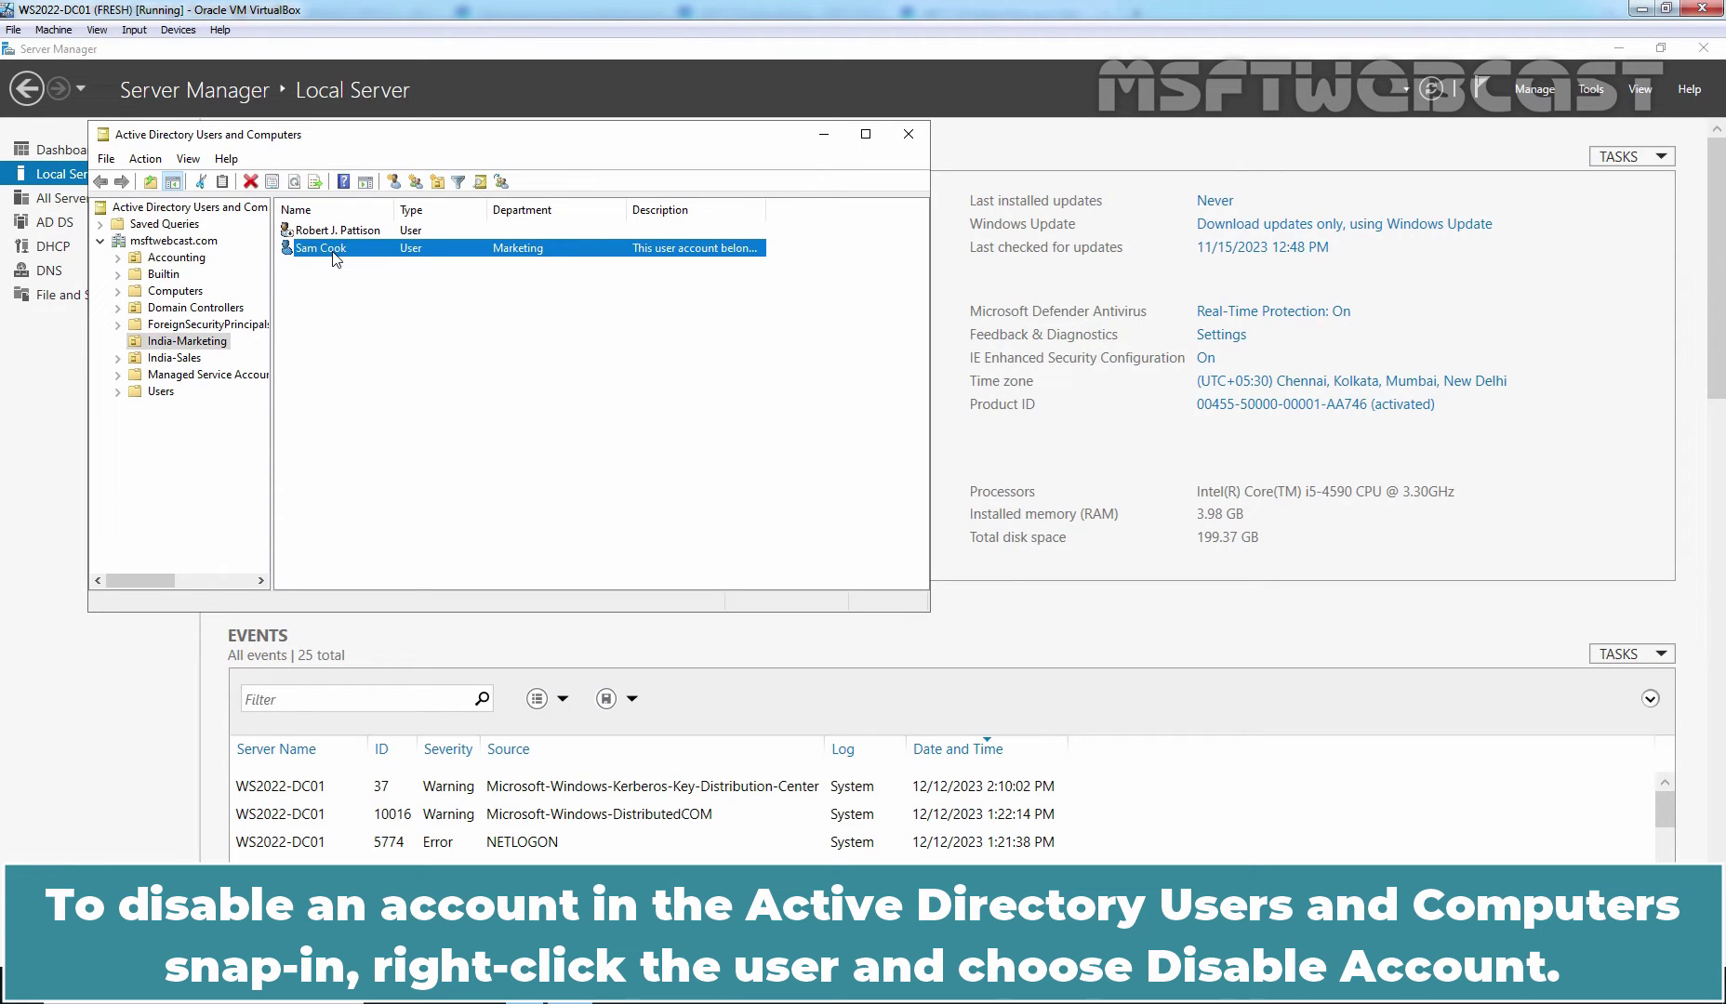
{"action": "right_click", "coordinate": [332, 252]}
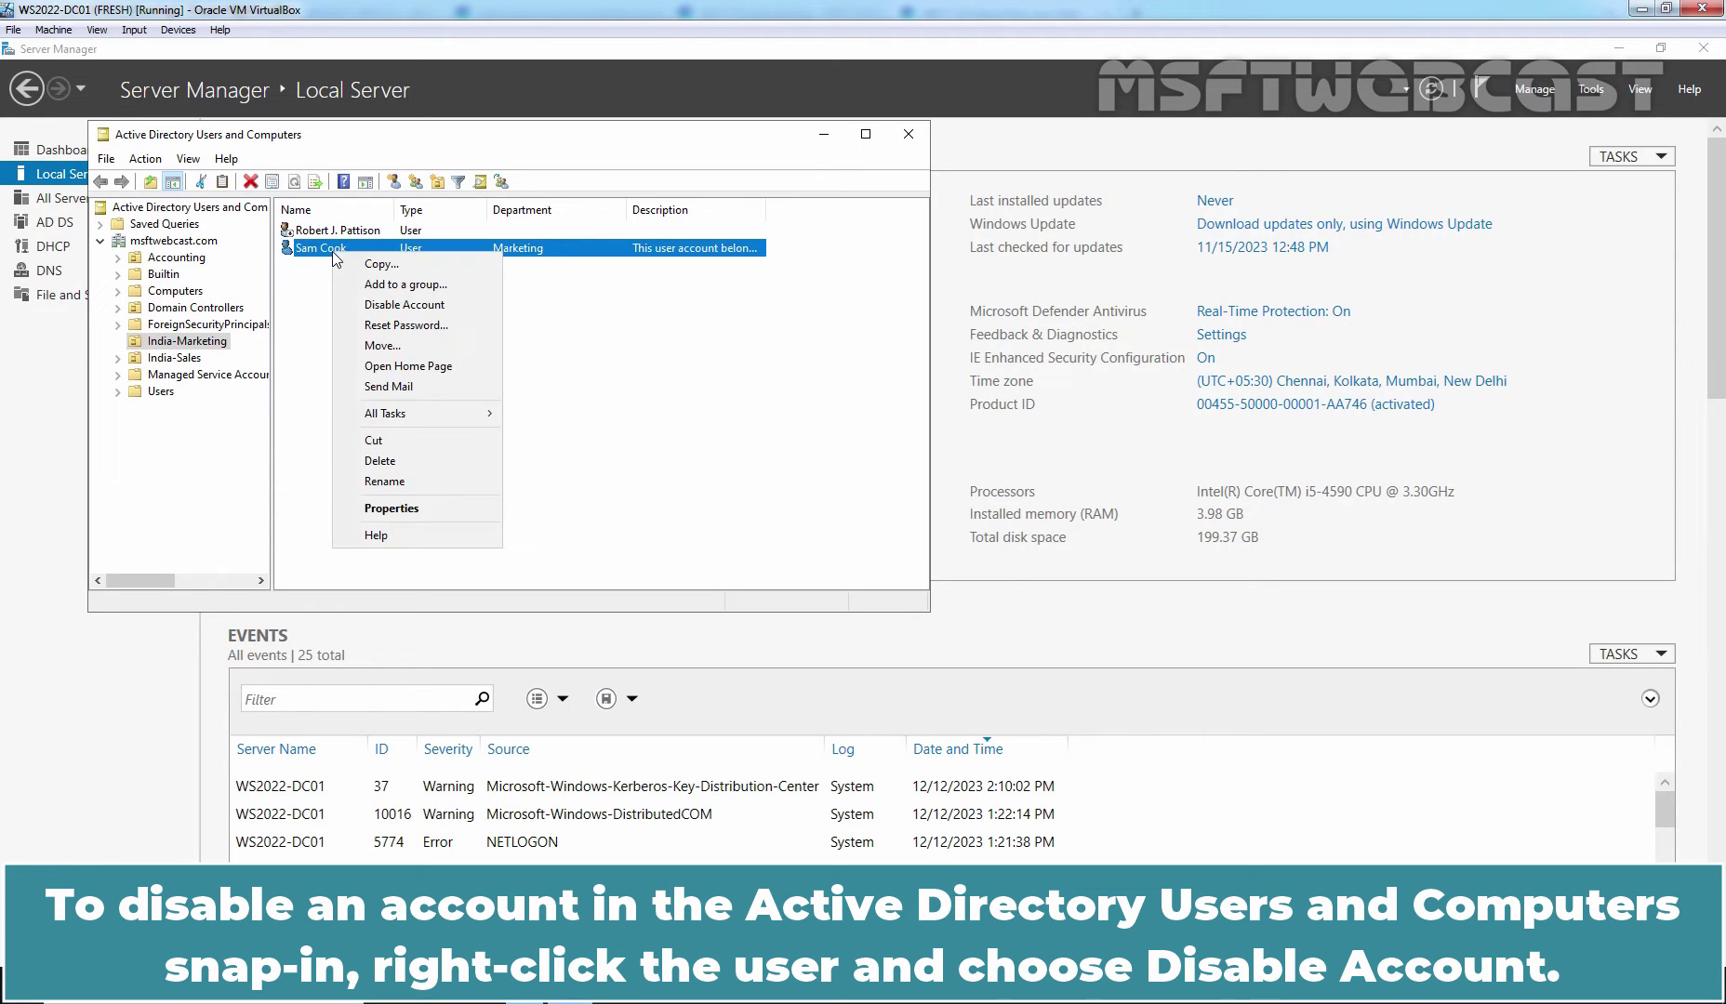
{"action": "left_click", "coordinate": [395, 308]}
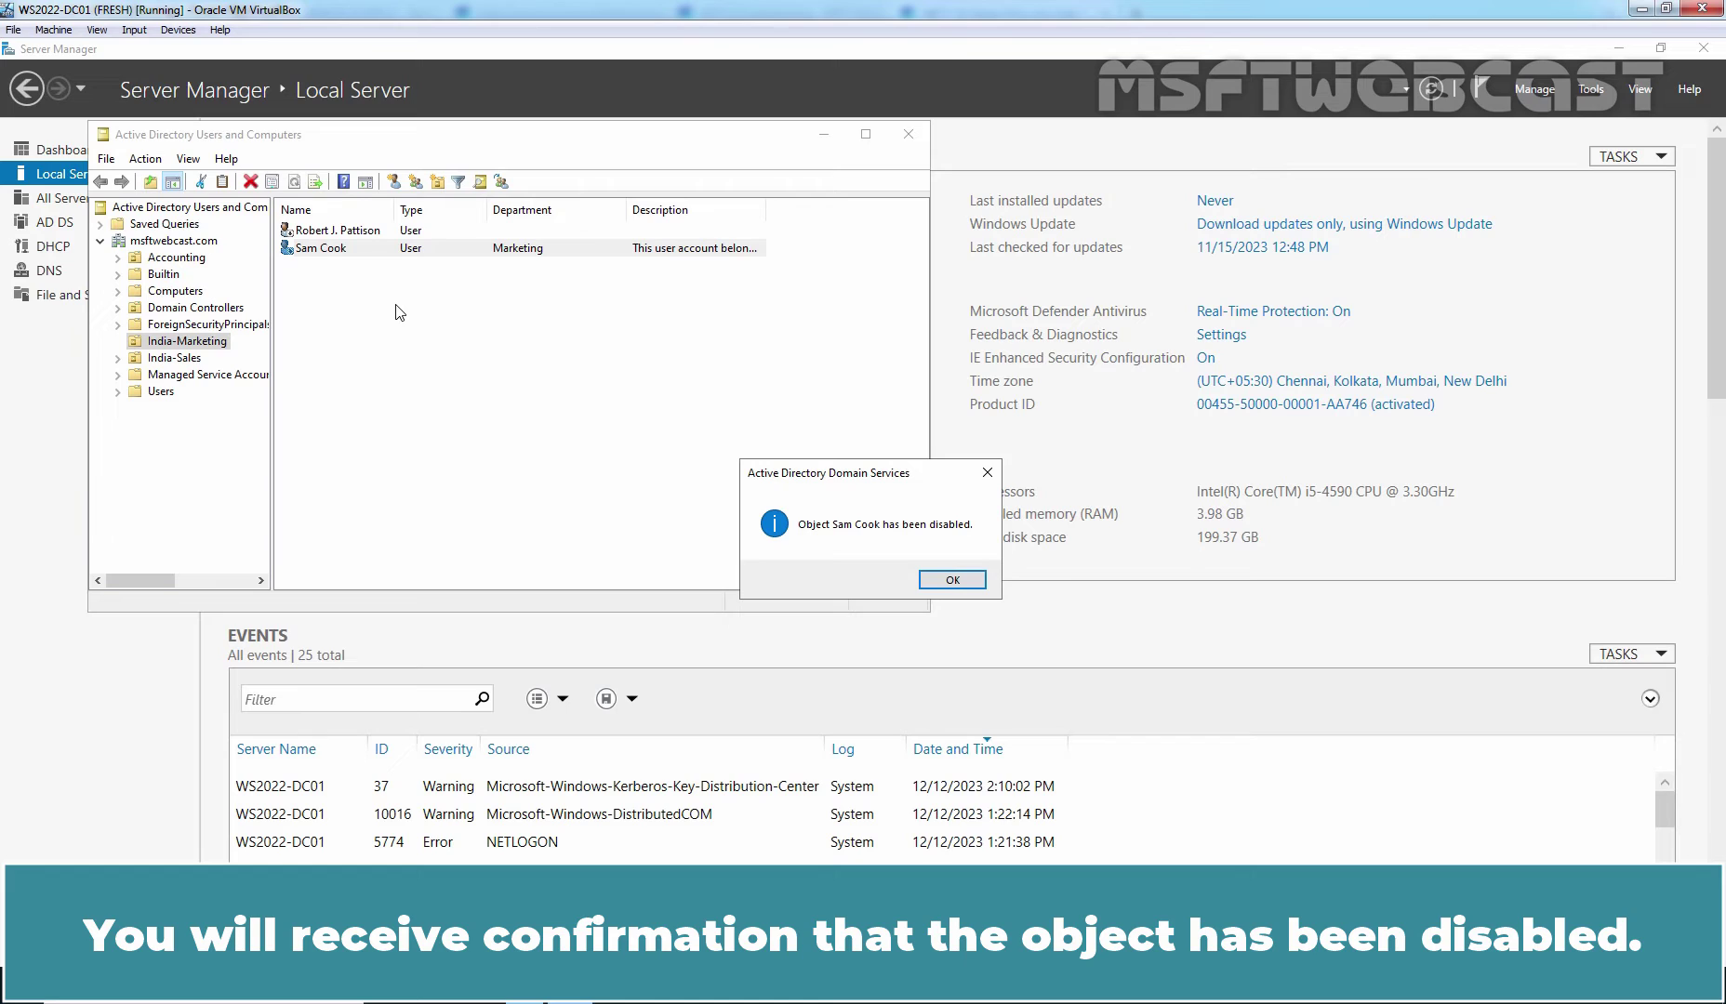
{"action": "left_click", "coordinate": [957, 583]}
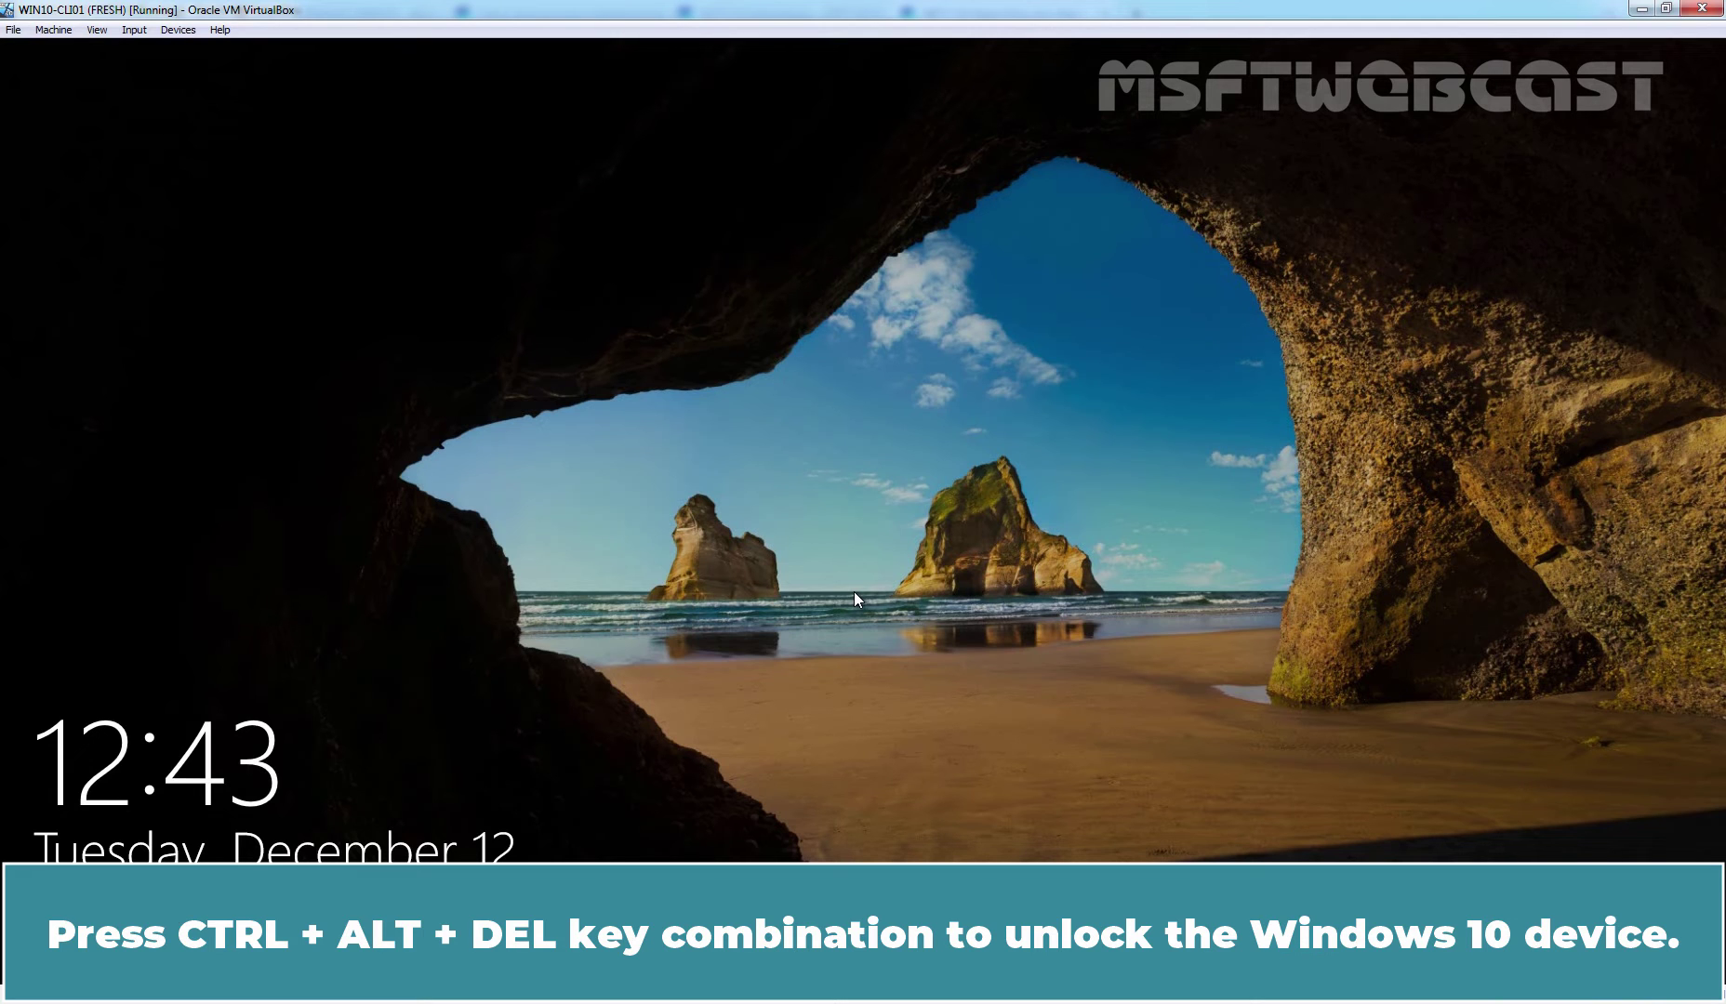
- Unlock Windows 10 and try the Marketing user's password, getting the account-disabled message
{"action": "key", "text": "ctrl+alt+Delete"}
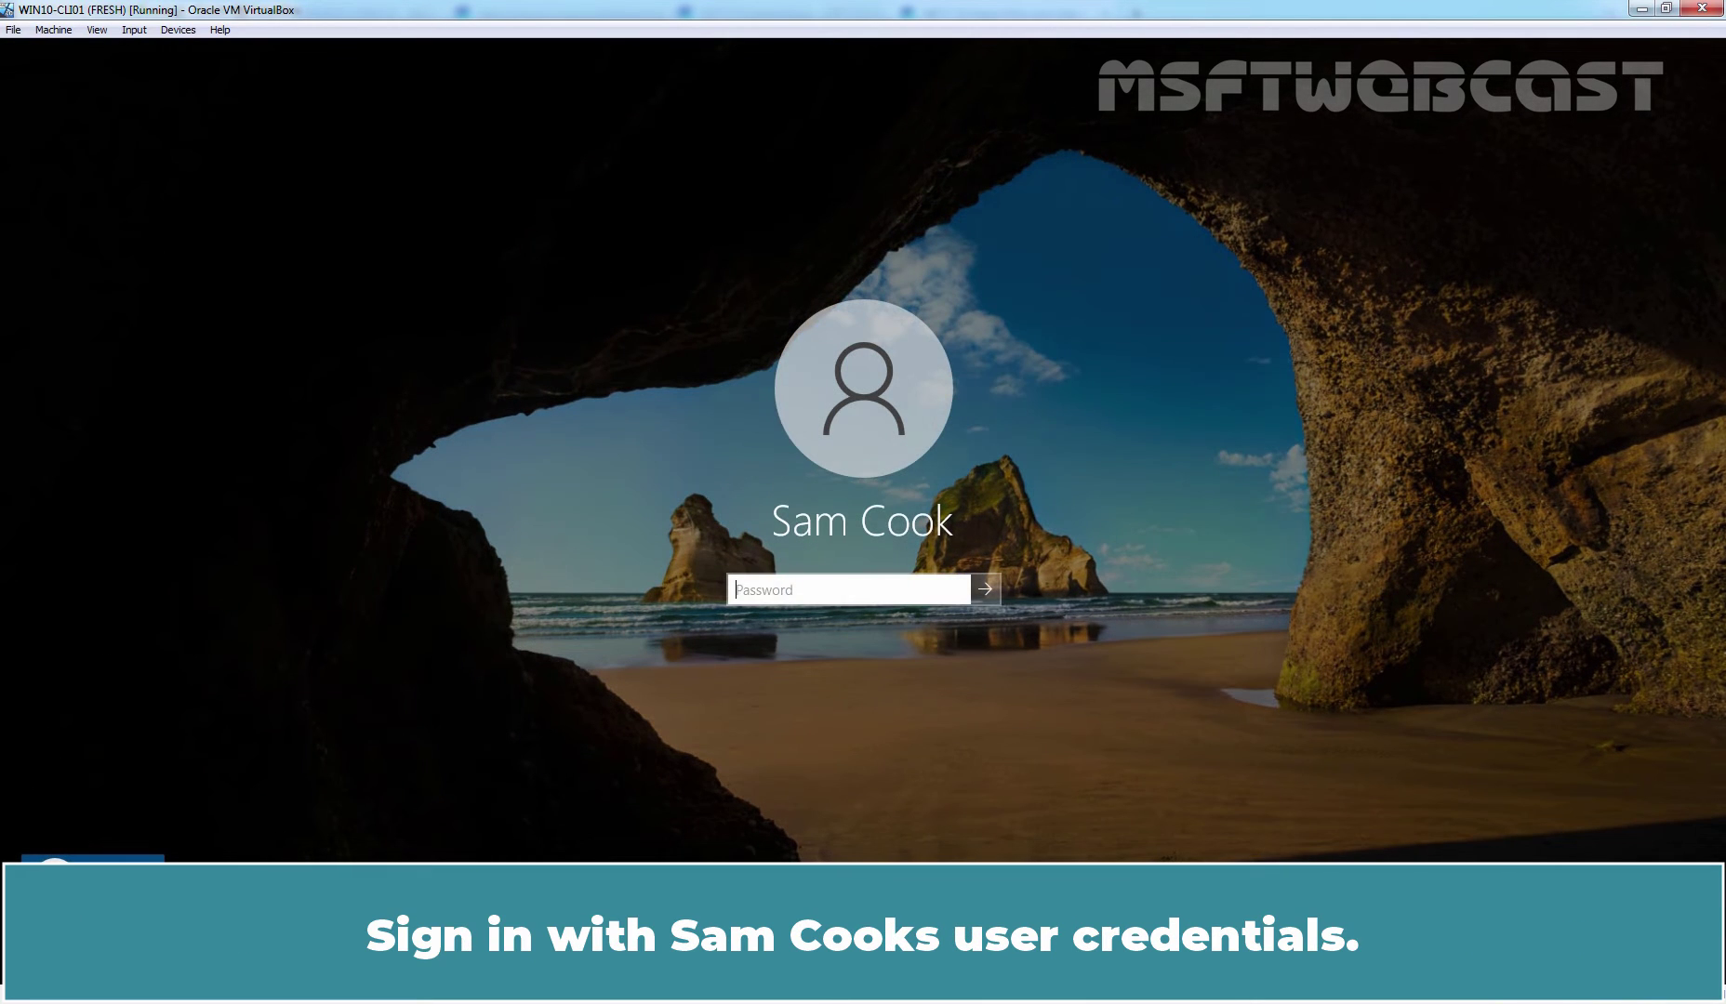
{"action": "type", "text": "P"}
{"action": "key", "text": "BackSpace"}
{"action": "type", "text": "Pa$$w0rd"}
{"action": "key", "text": "Return"}
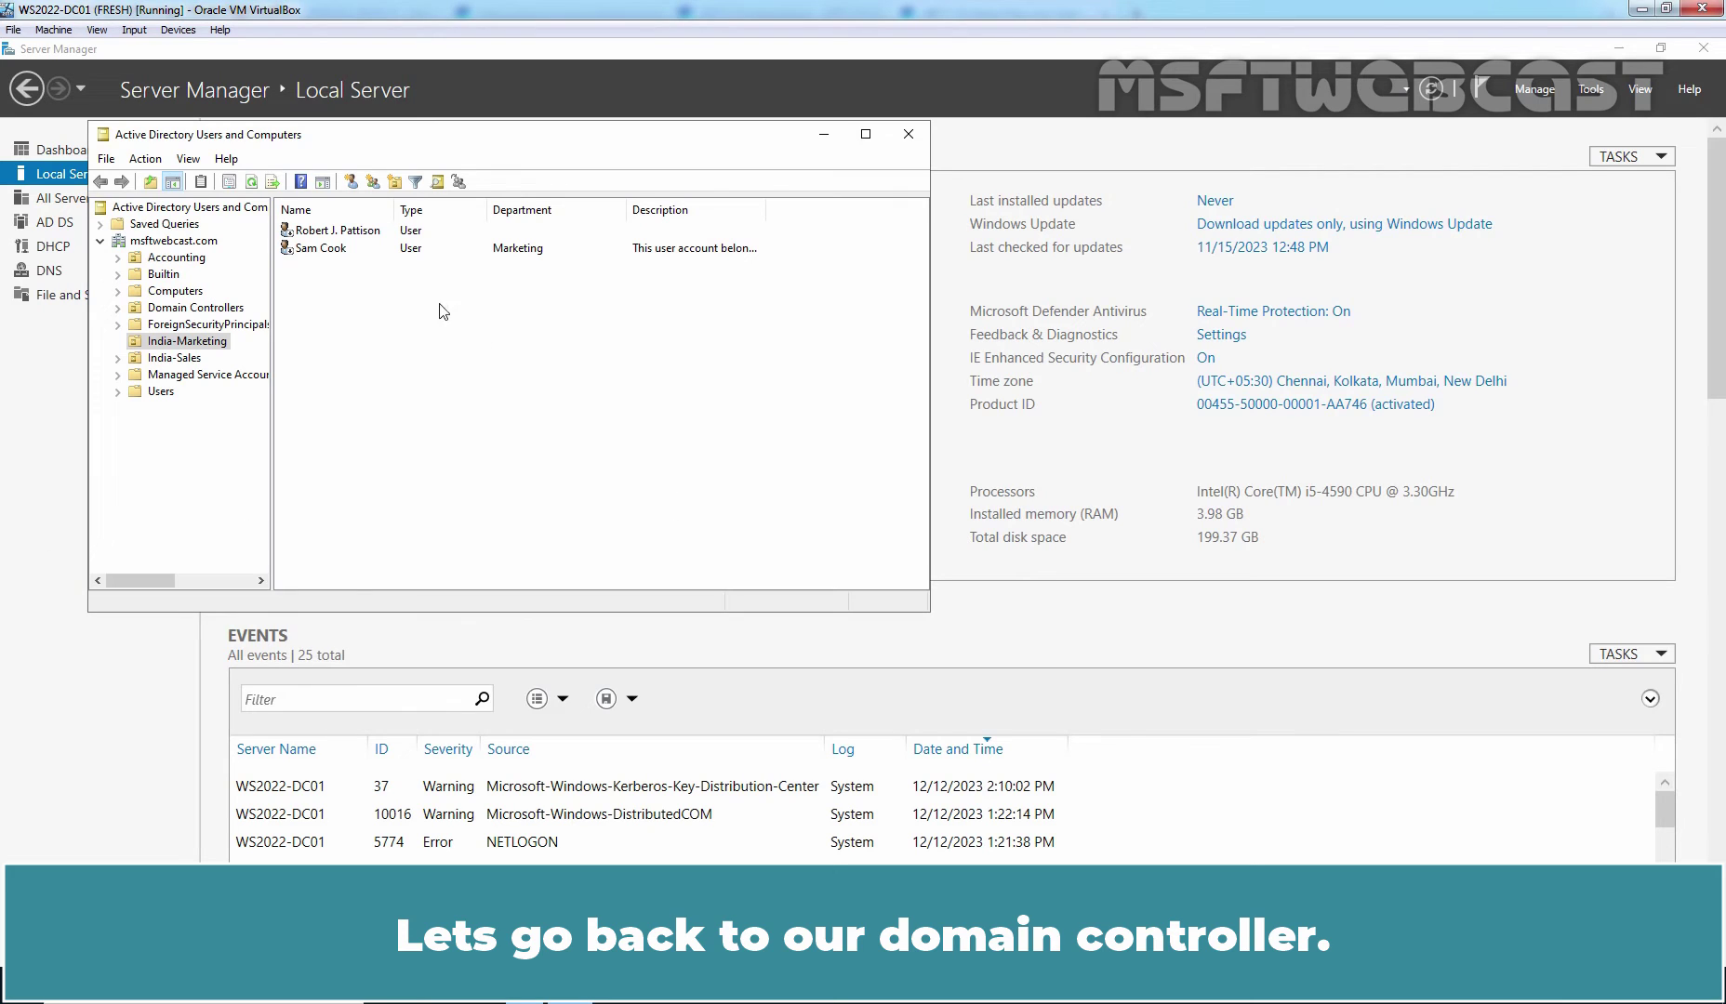
- Enable the Marketing user's account again from its context menu and dismiss the confirmation
{"action": "left_click", "coordinate": [321, 248]}
{"action": "right_click", "coordinate": [325, 251]}
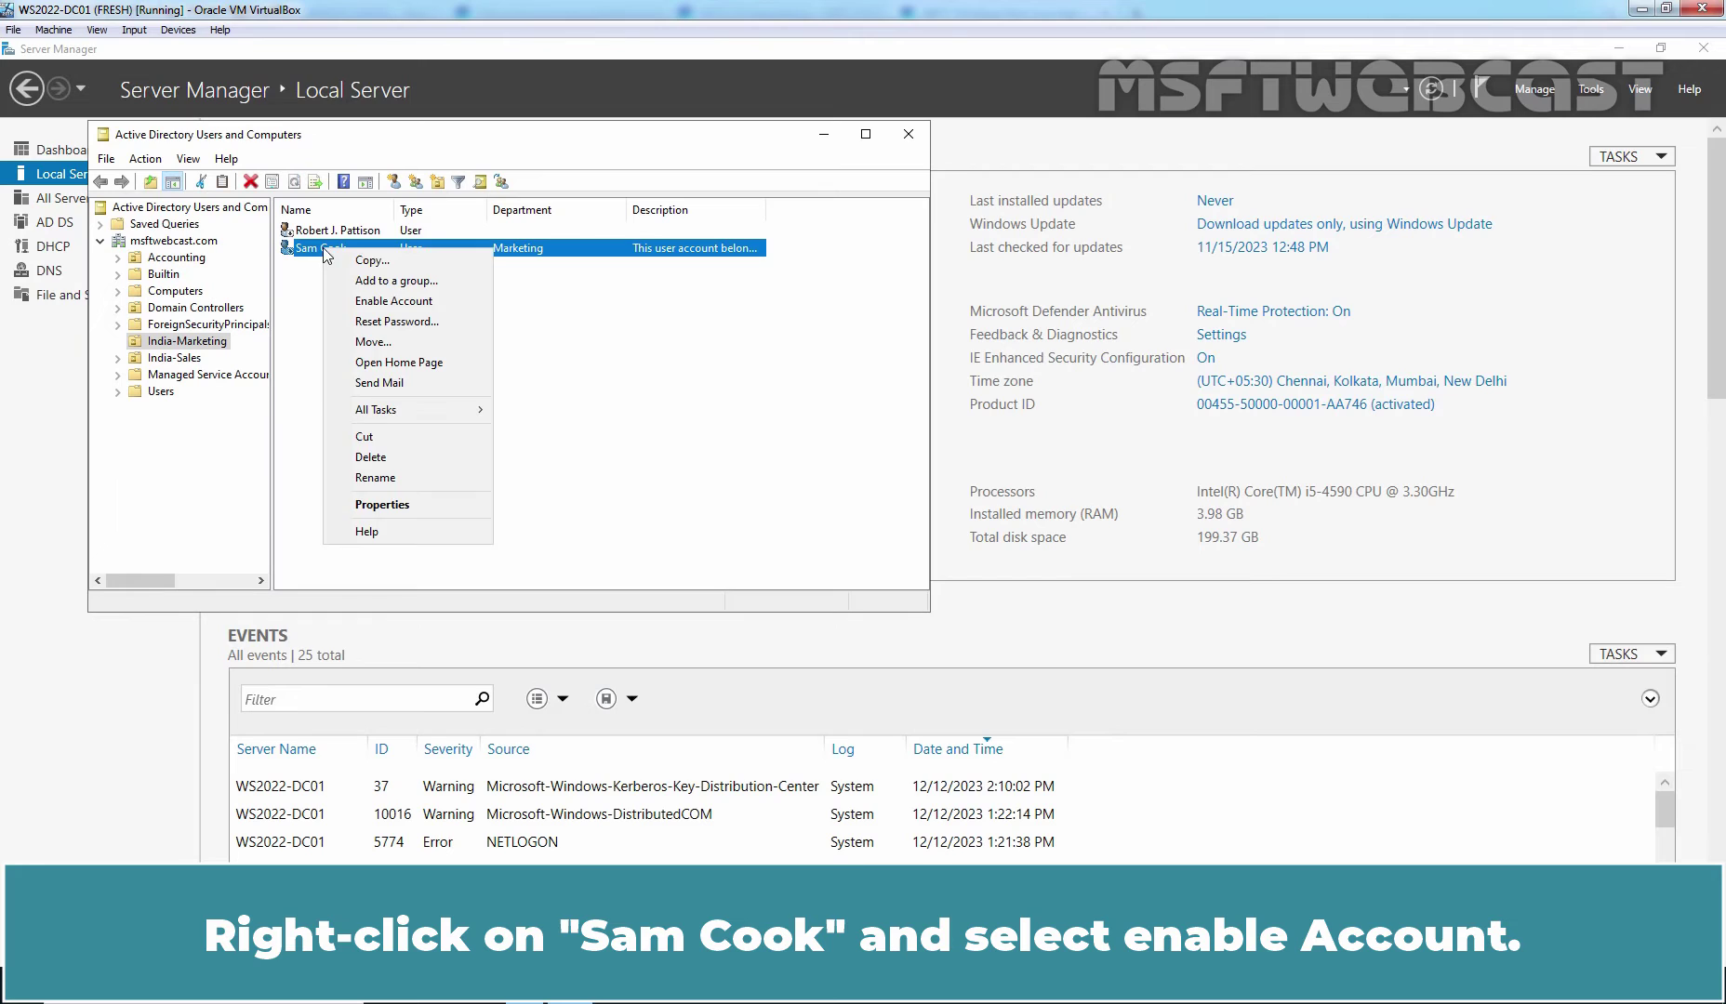
{"action": "left_click", "coordinate": [428, 301]}
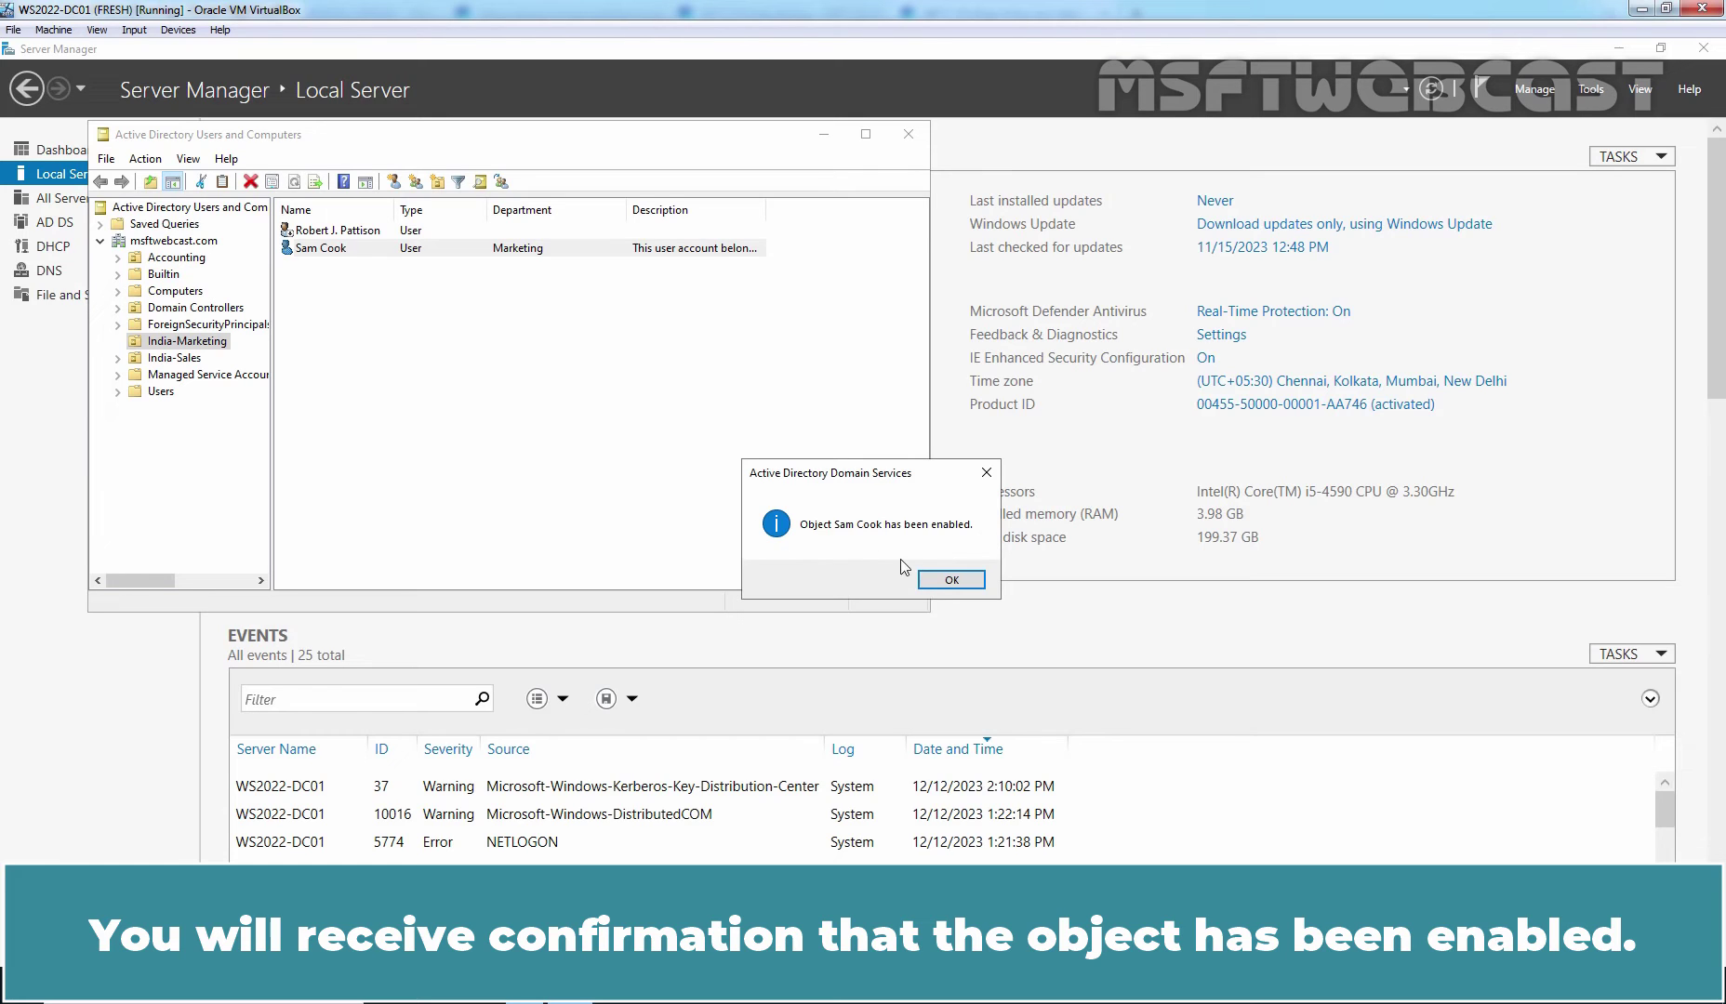
{"action": "left_click", "coordinate": [949, 580]}
{"action": "left_click", "coordinate": [534, 404]}
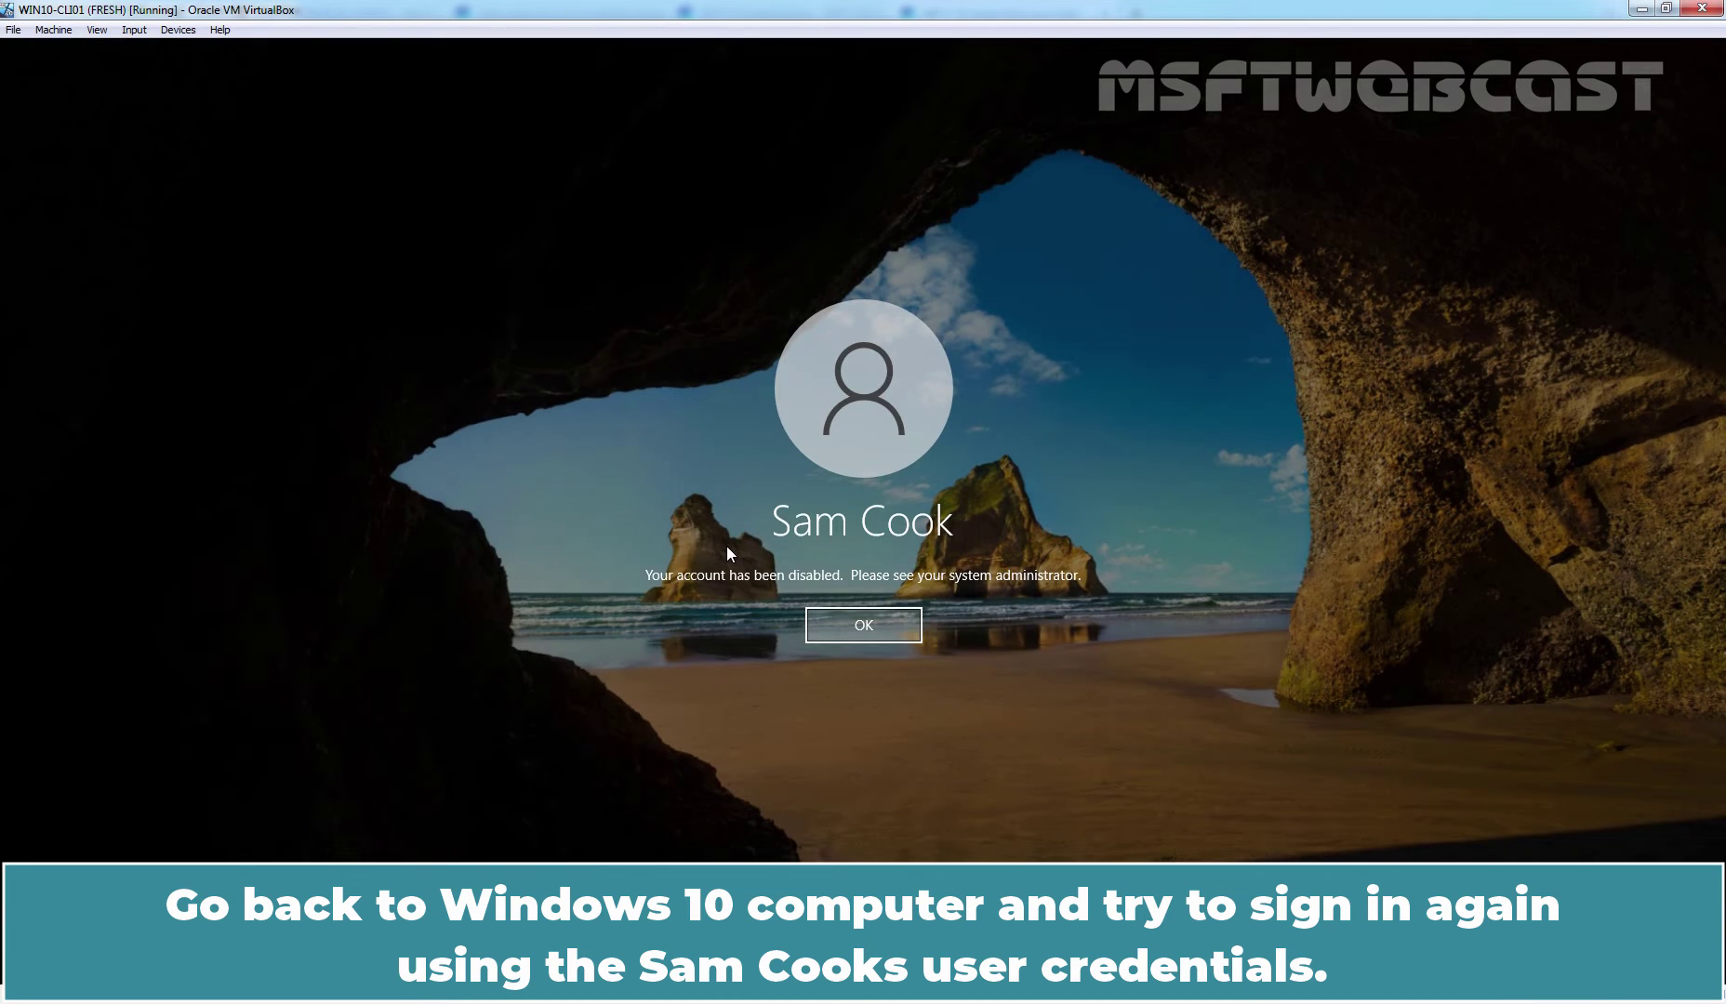
- Dismiss the disabled message and sign in to Windows 10 as the re-enabled Marketing user
{"action": "key", "text": "Return"}
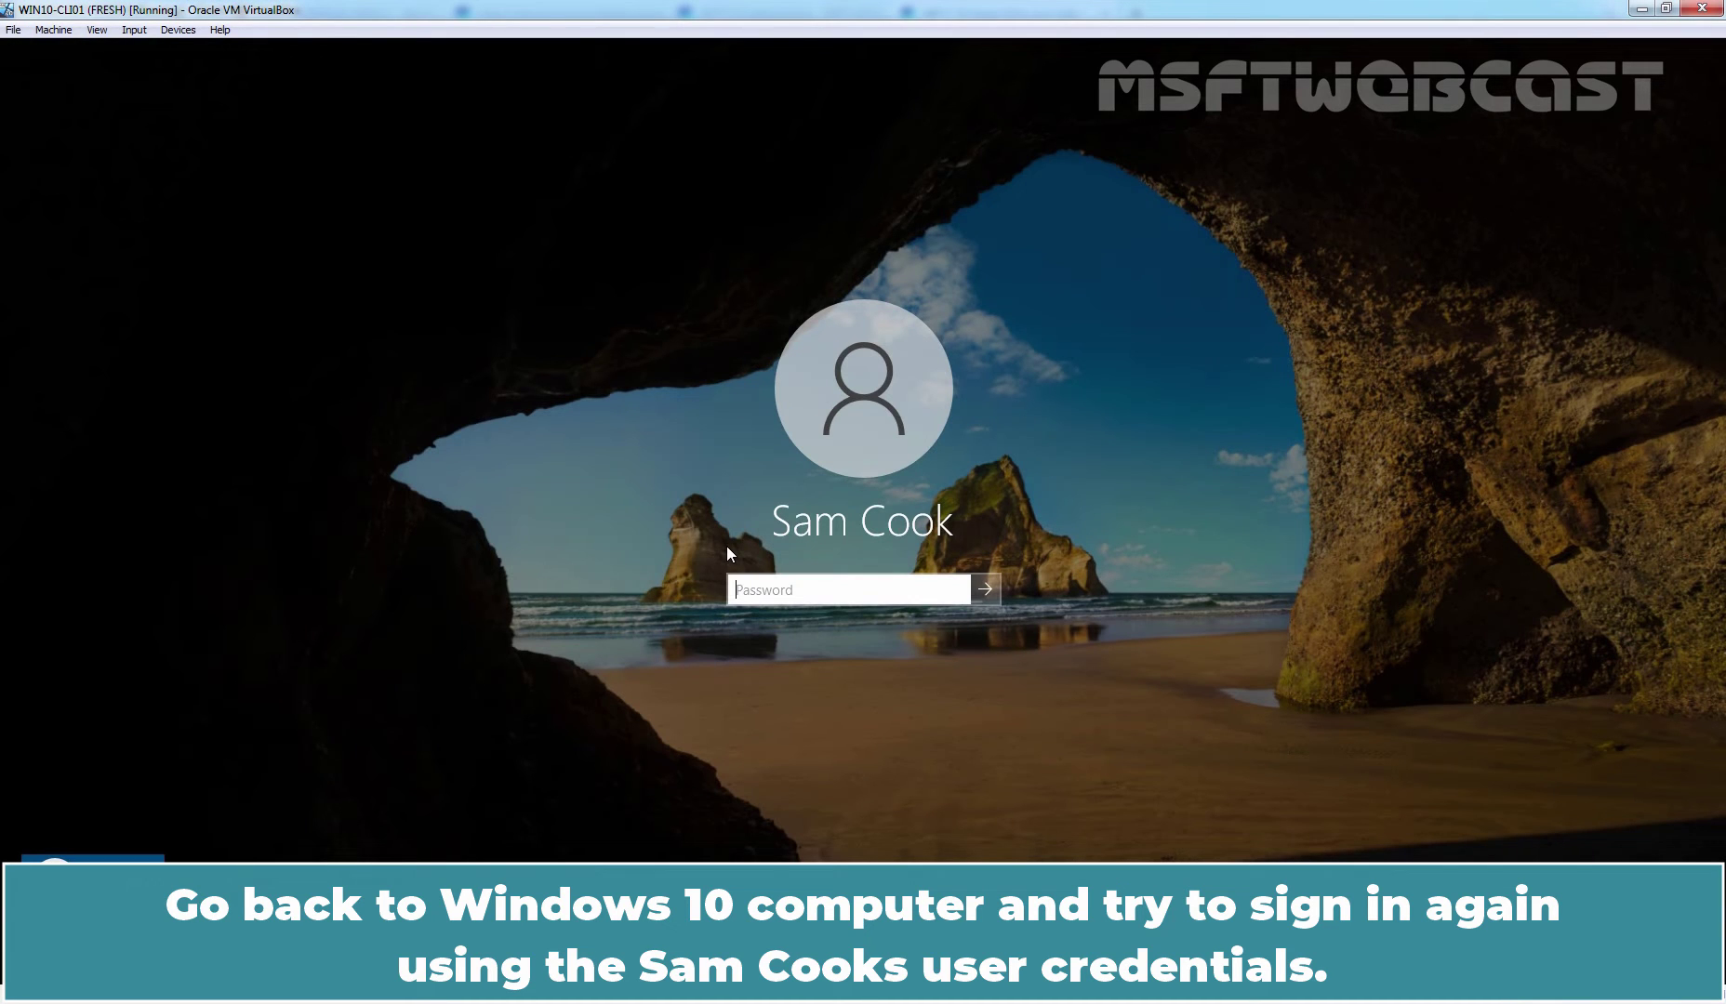
{"action": "type", "text": "Pa$$w0rd12"}
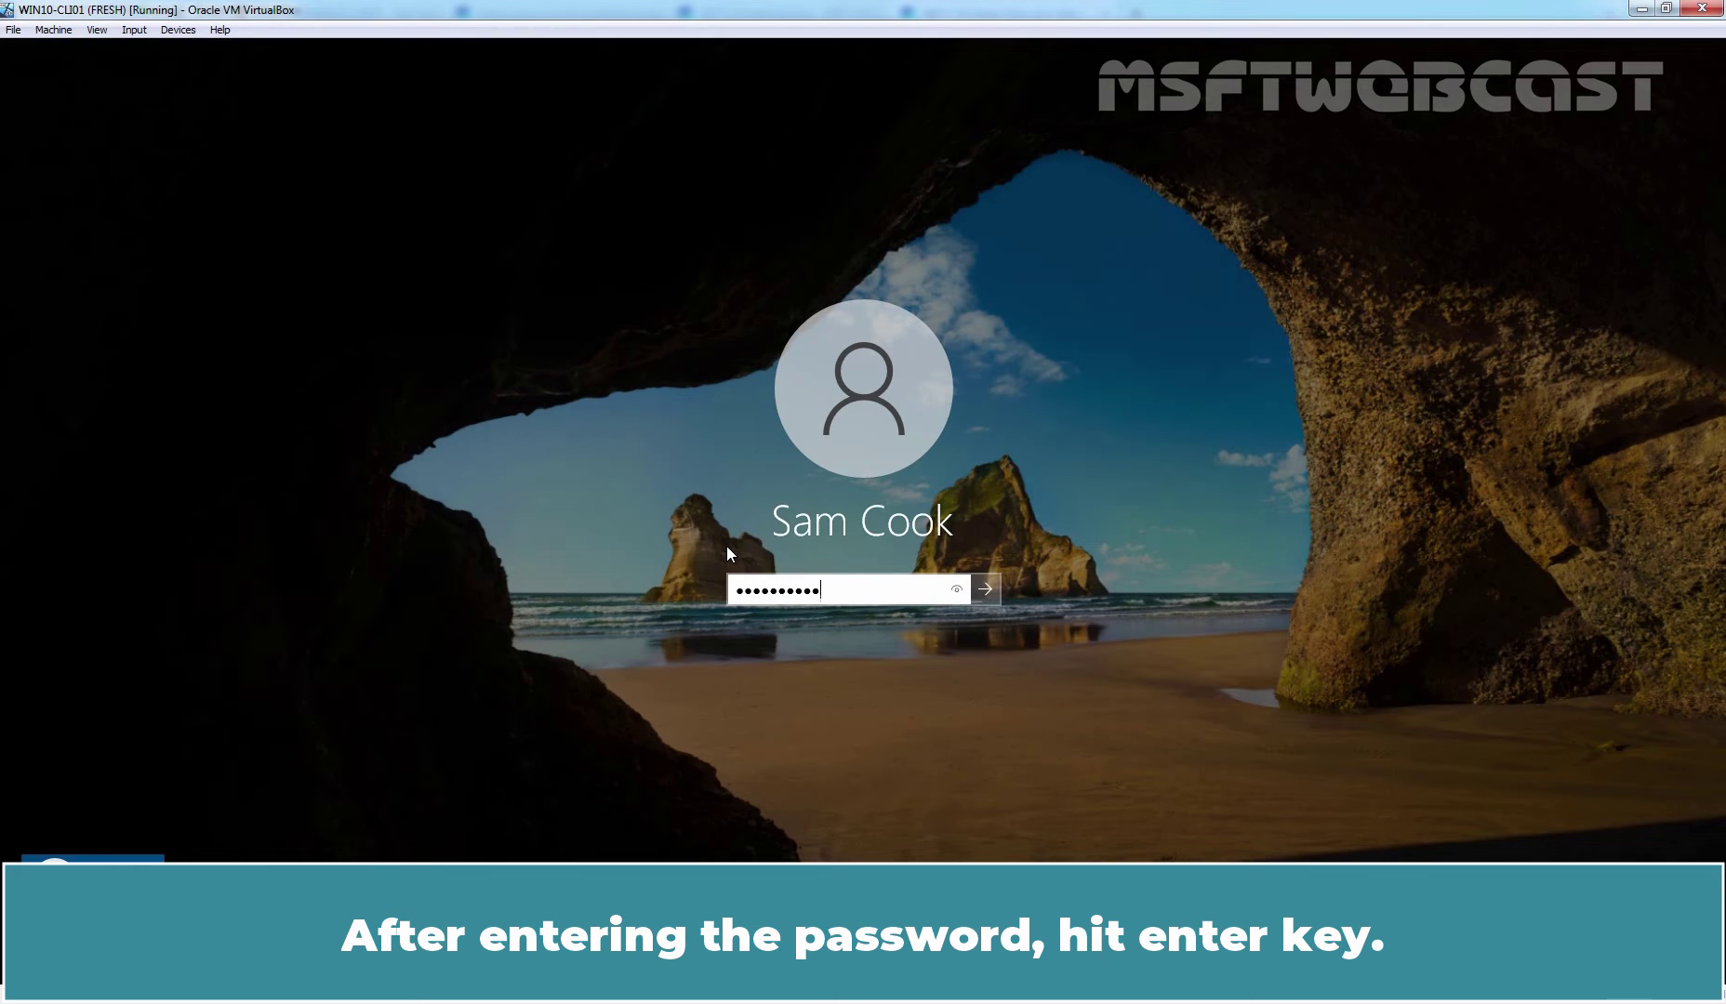
{"action": "key", "text": "Return"}
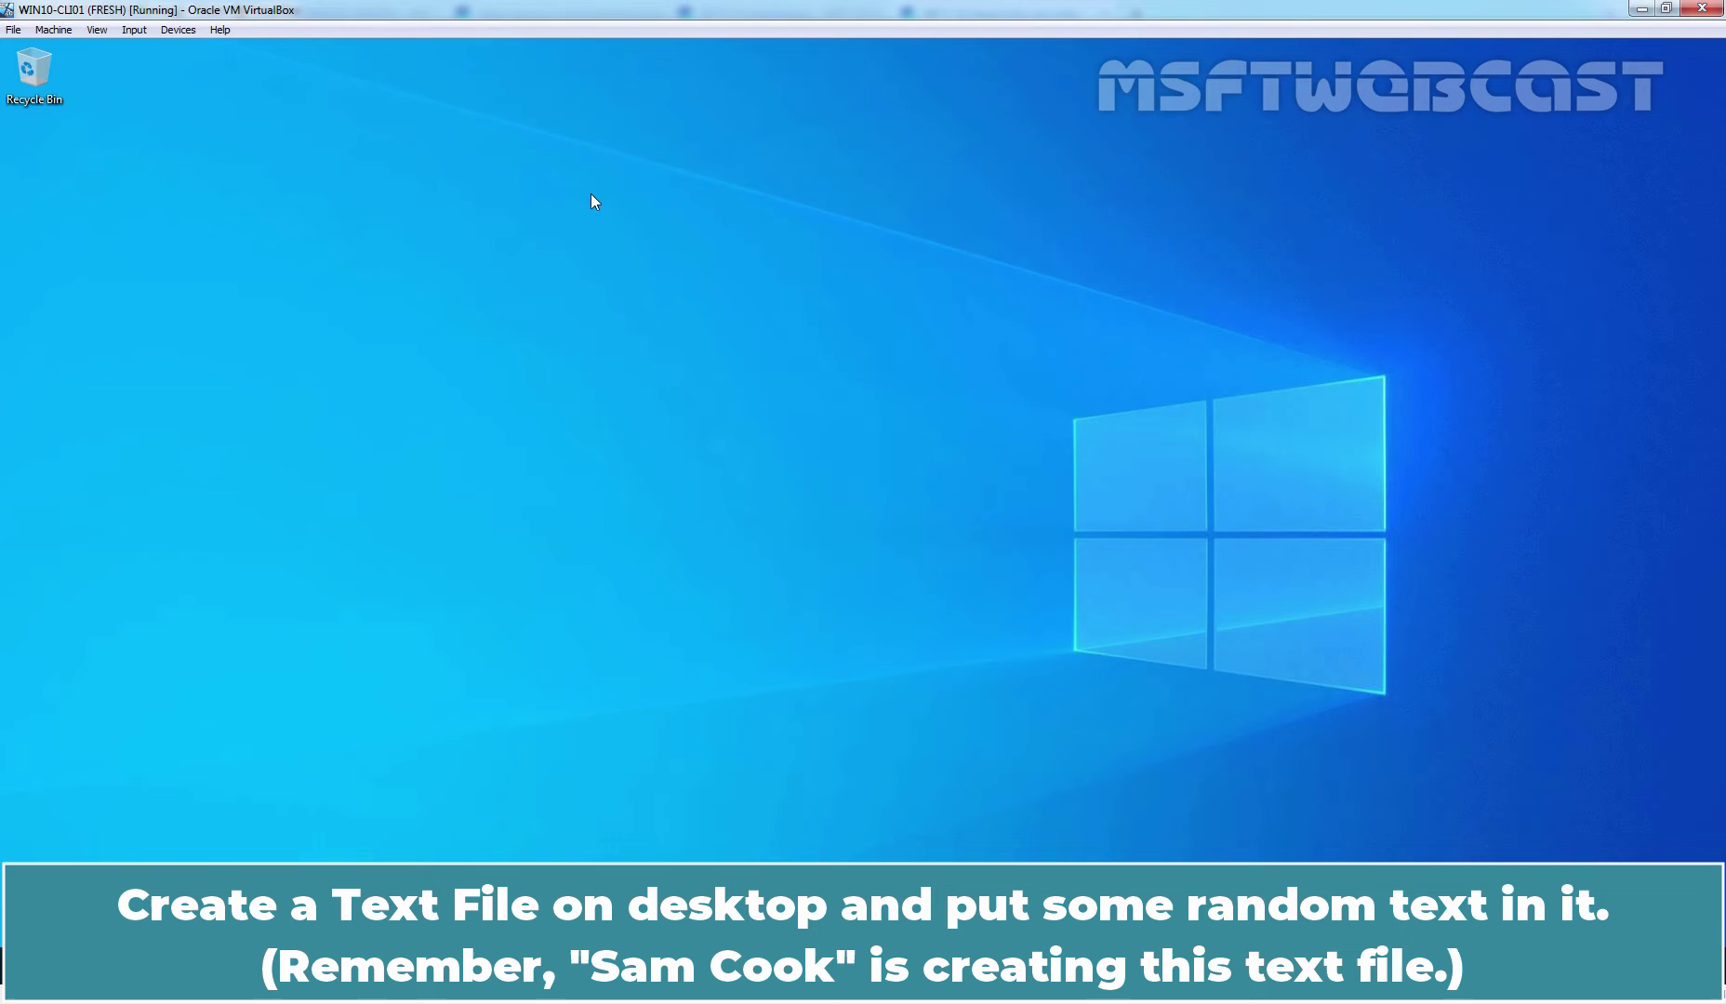
{"action": "right_click", "coordinate": [591, 192]}
- Create a desktop text file named Sample containing 'This is a sample file.' and save it
{"action": "mouse_move", "coordinate": [669, 330]}
{"action": "left_click", "coordinate": [851, 419]}
{"action": "type", "text": "Sample"}
{"action": "key", "text": "Return"}
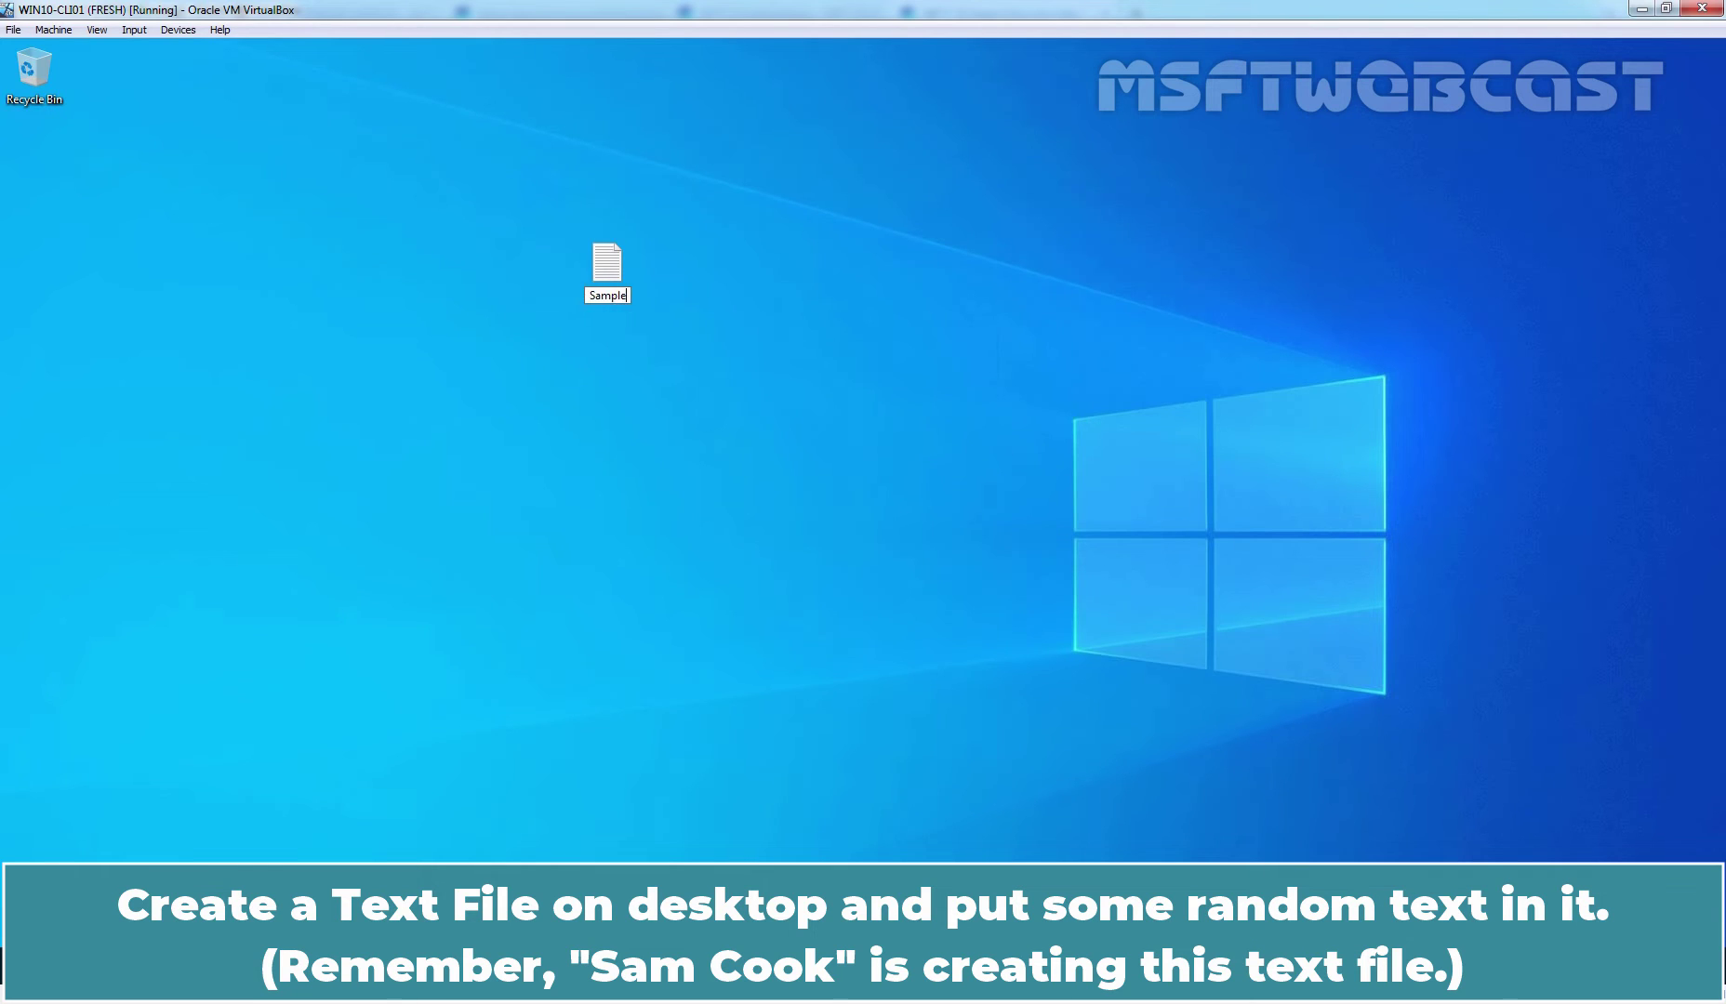
{"action": "key", "text": "Return"}
{"action": "type", "text": "This is a sample file."}
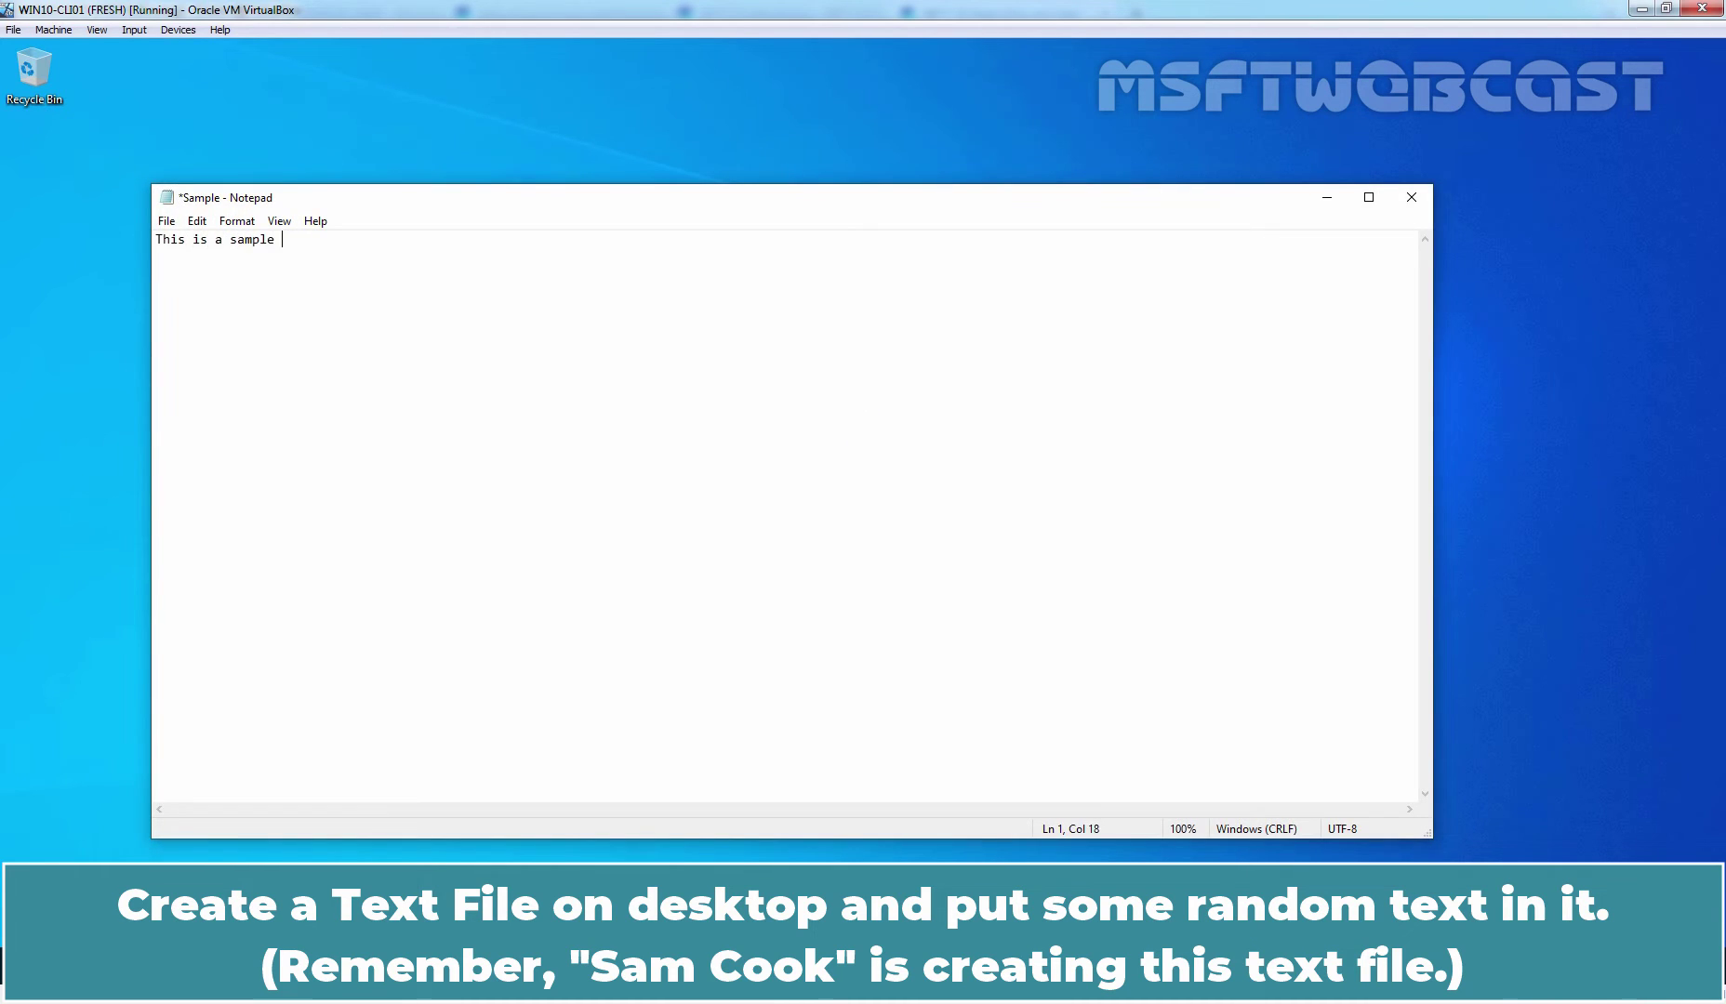
{"action": "left_click", "coordinate": [1412, 197]}
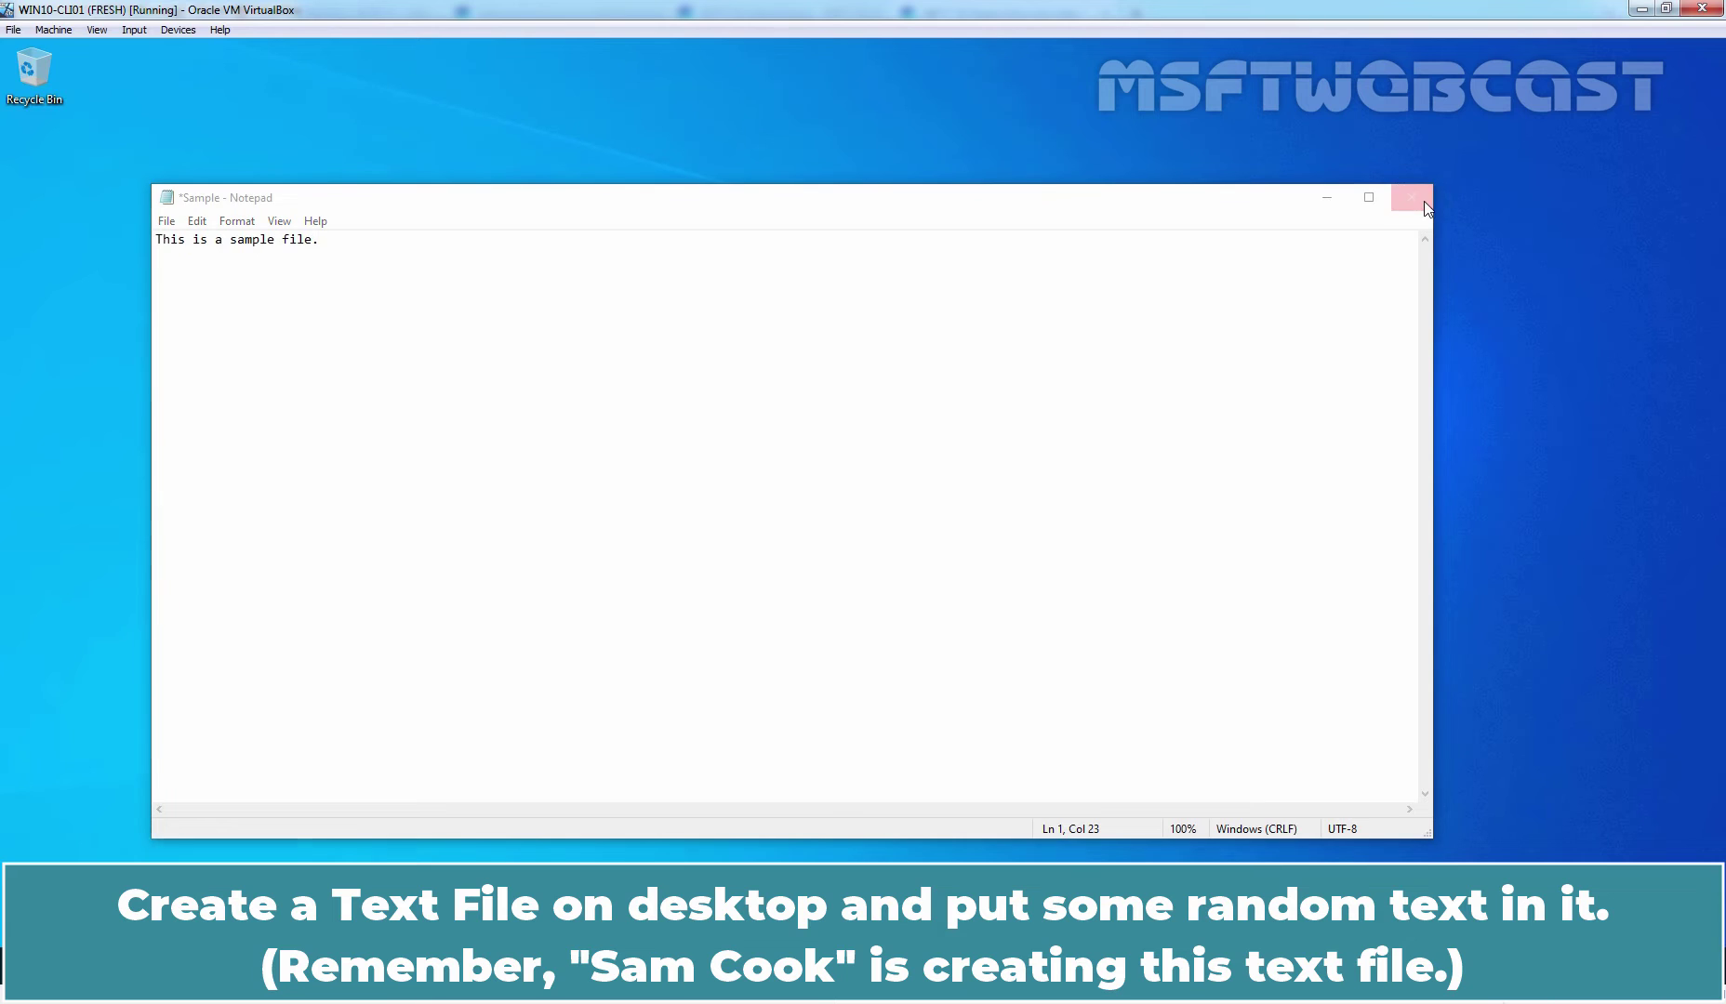
{"action": "left_click", "coordinate": [809, 515]}
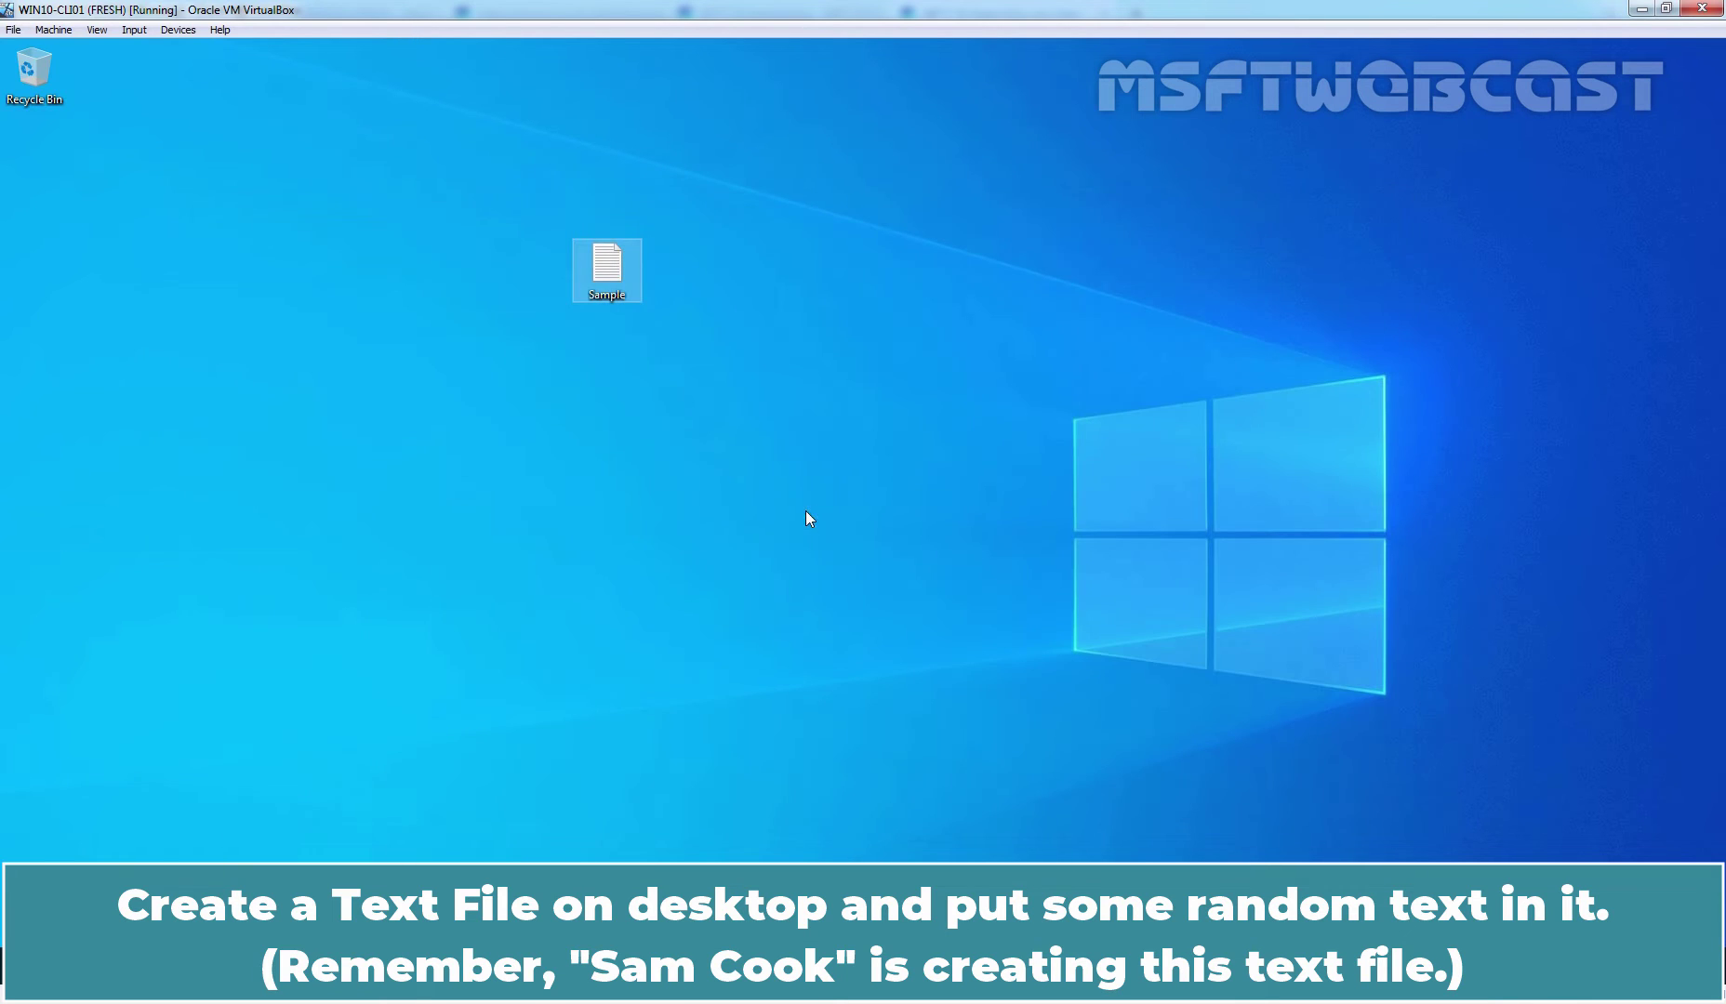
- Add a desktop shortcut to cmd for the command prompt
{"action": "right_click", "coordinate": [485, 396]}
{"action": "mouse_move", "coordinate": [632, 546]}
{"action": "left_click", "coordinate": [737, 567]}
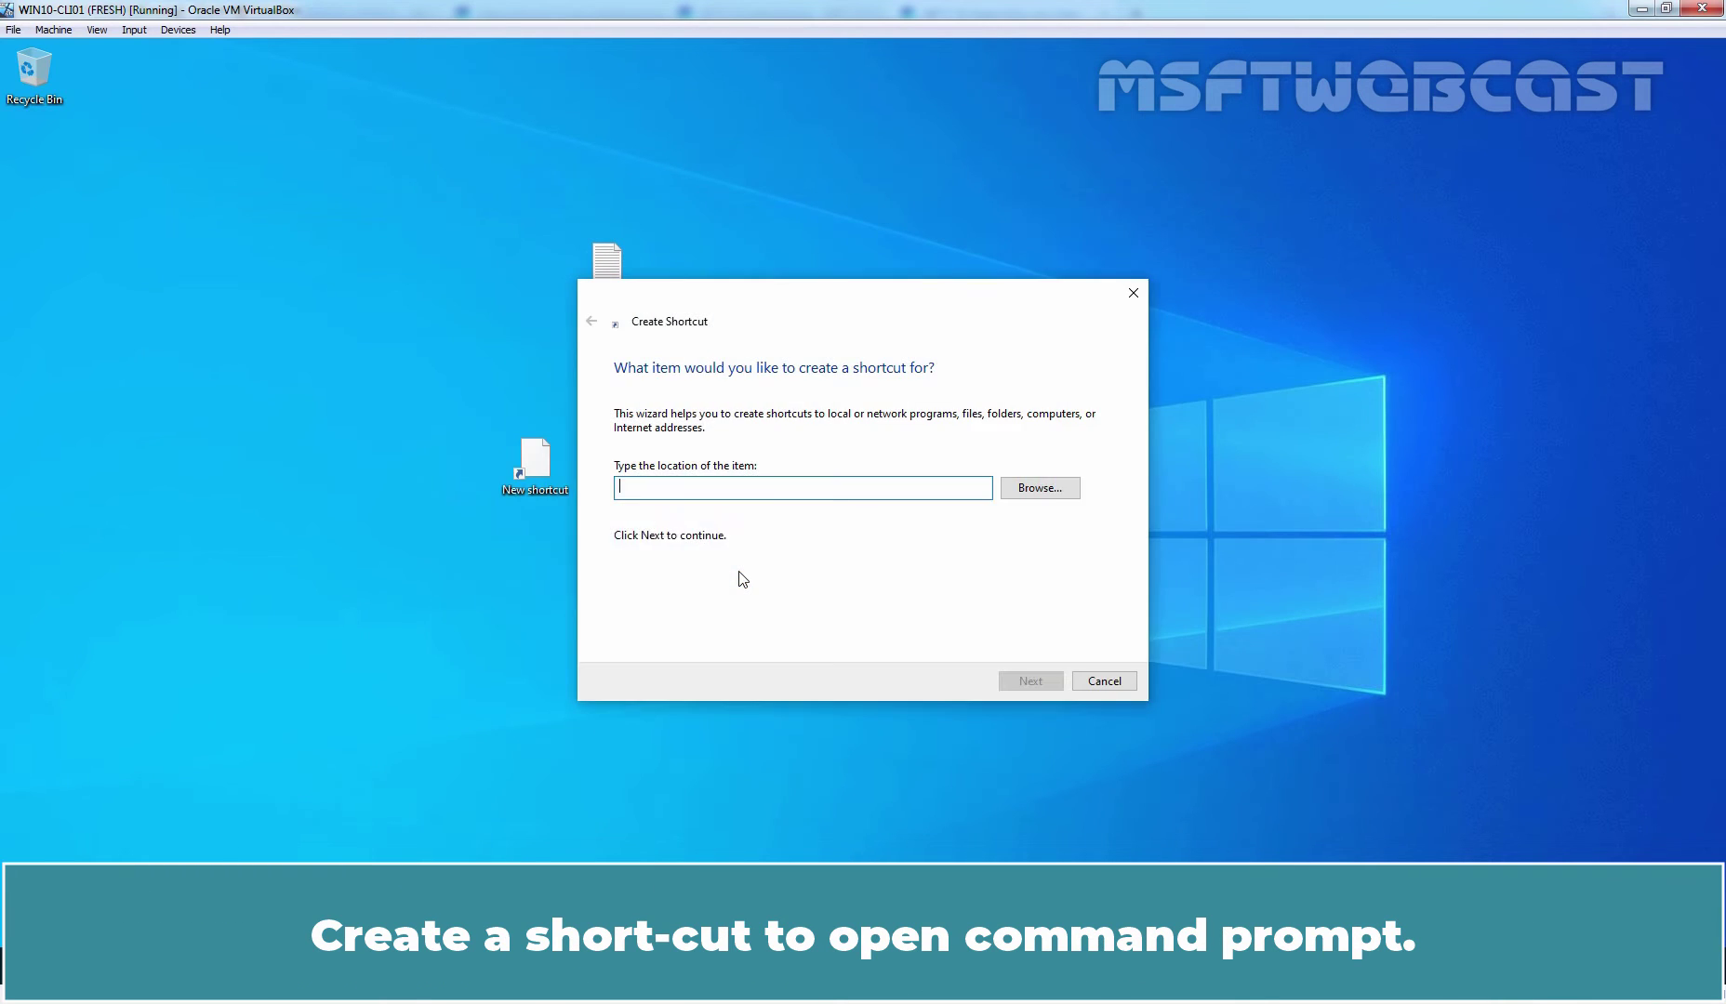
{"action": "type", "text": "cmd"}
{"action": "key", "text": "Return"}
{"action": "key", "text": "Return"}
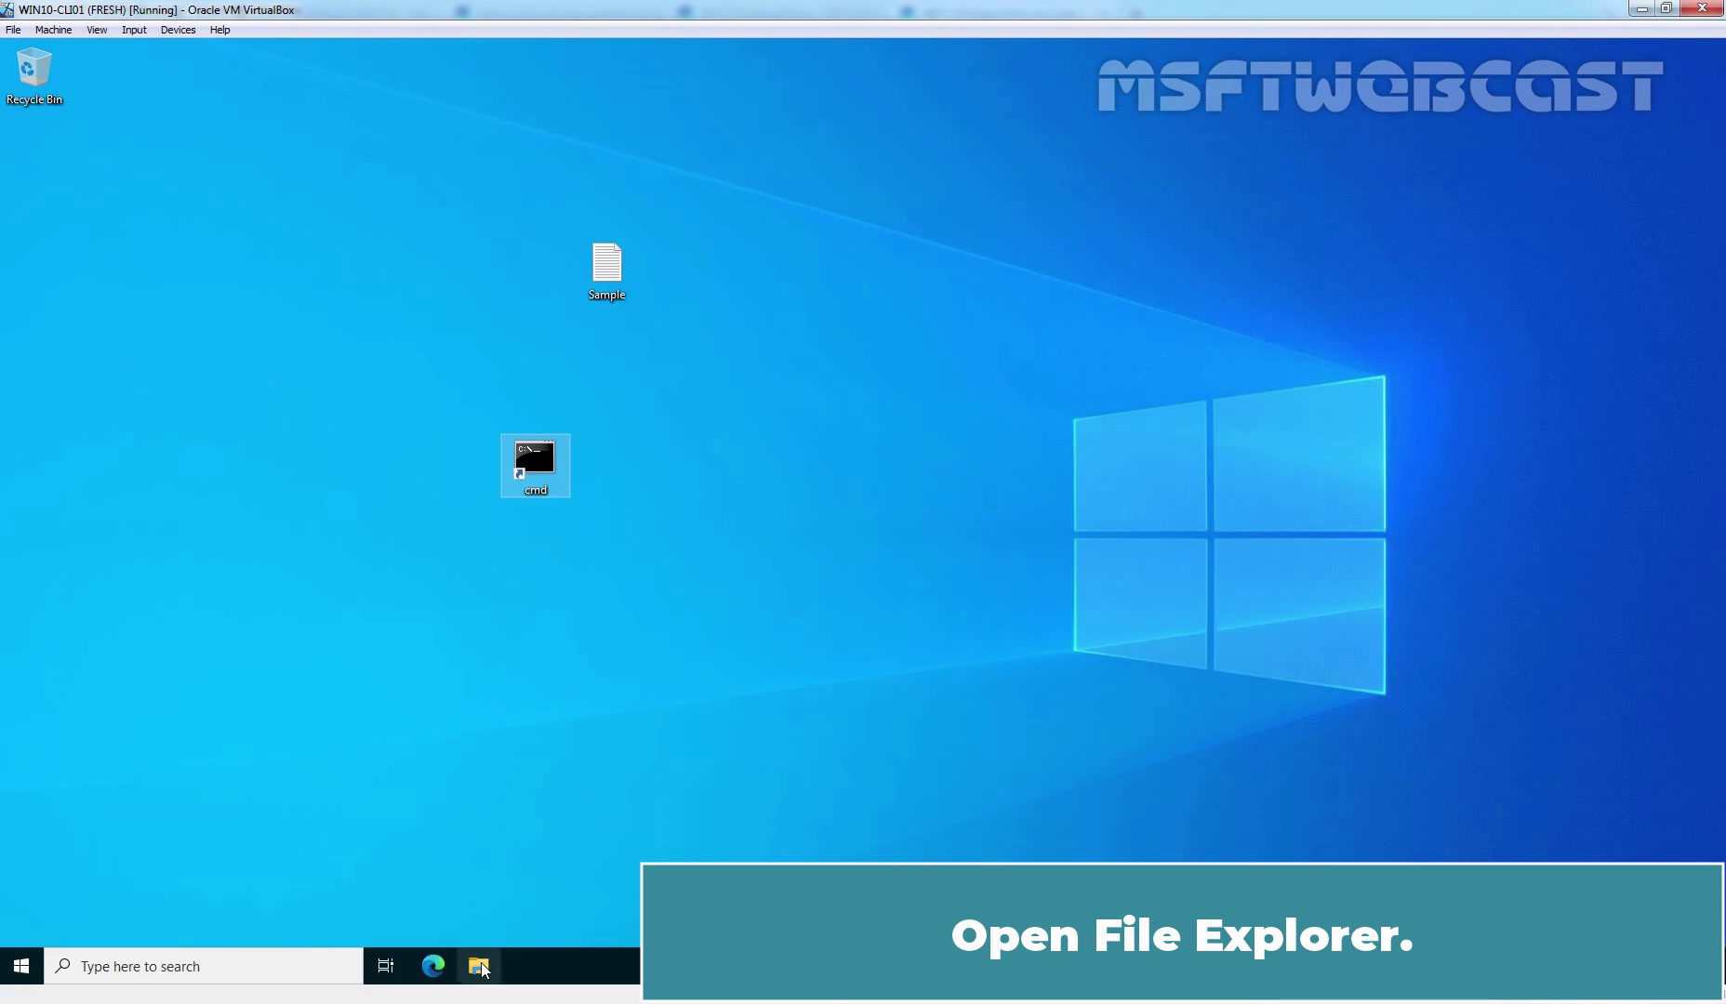
- Browse to C:\Users in File Explorer and select the signed-in user's profile folder
{"action": "left_click", "coordinate": [478, 967]}
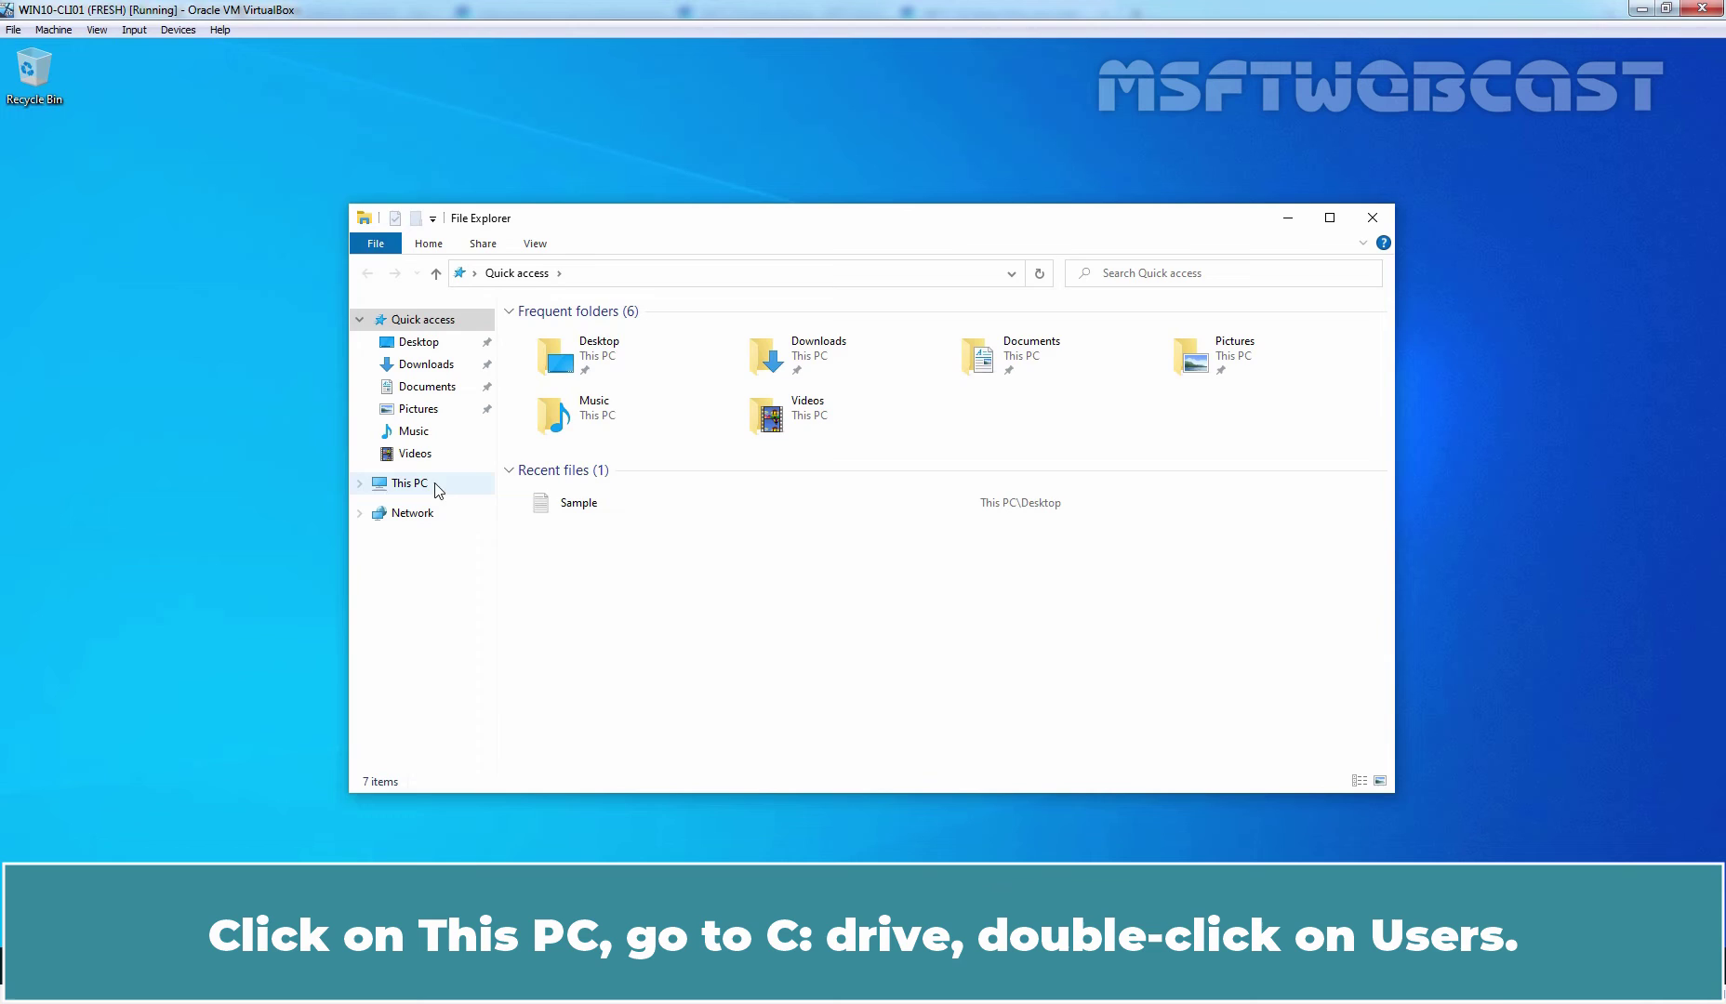
{"action": "left_click", "coordinate": [409, 483]}
{"action": "double_click", "coordinate": [651, 526]}
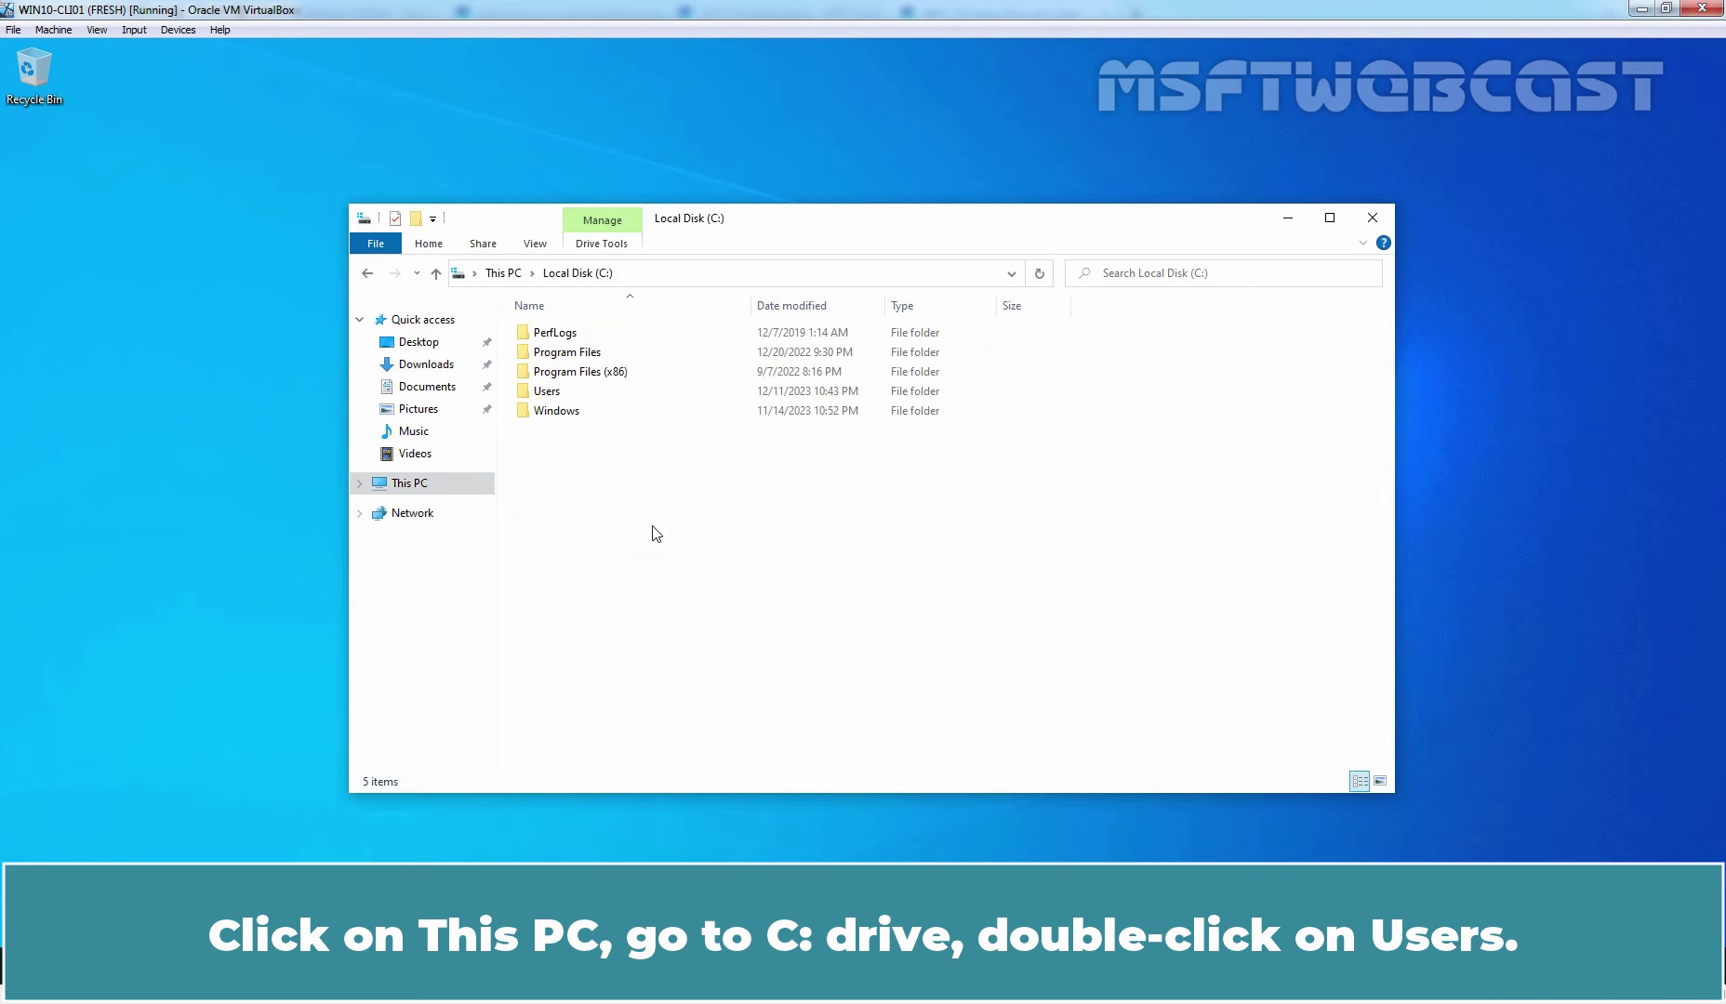
{"action": "double_click", "coordinate": [547, 392]}
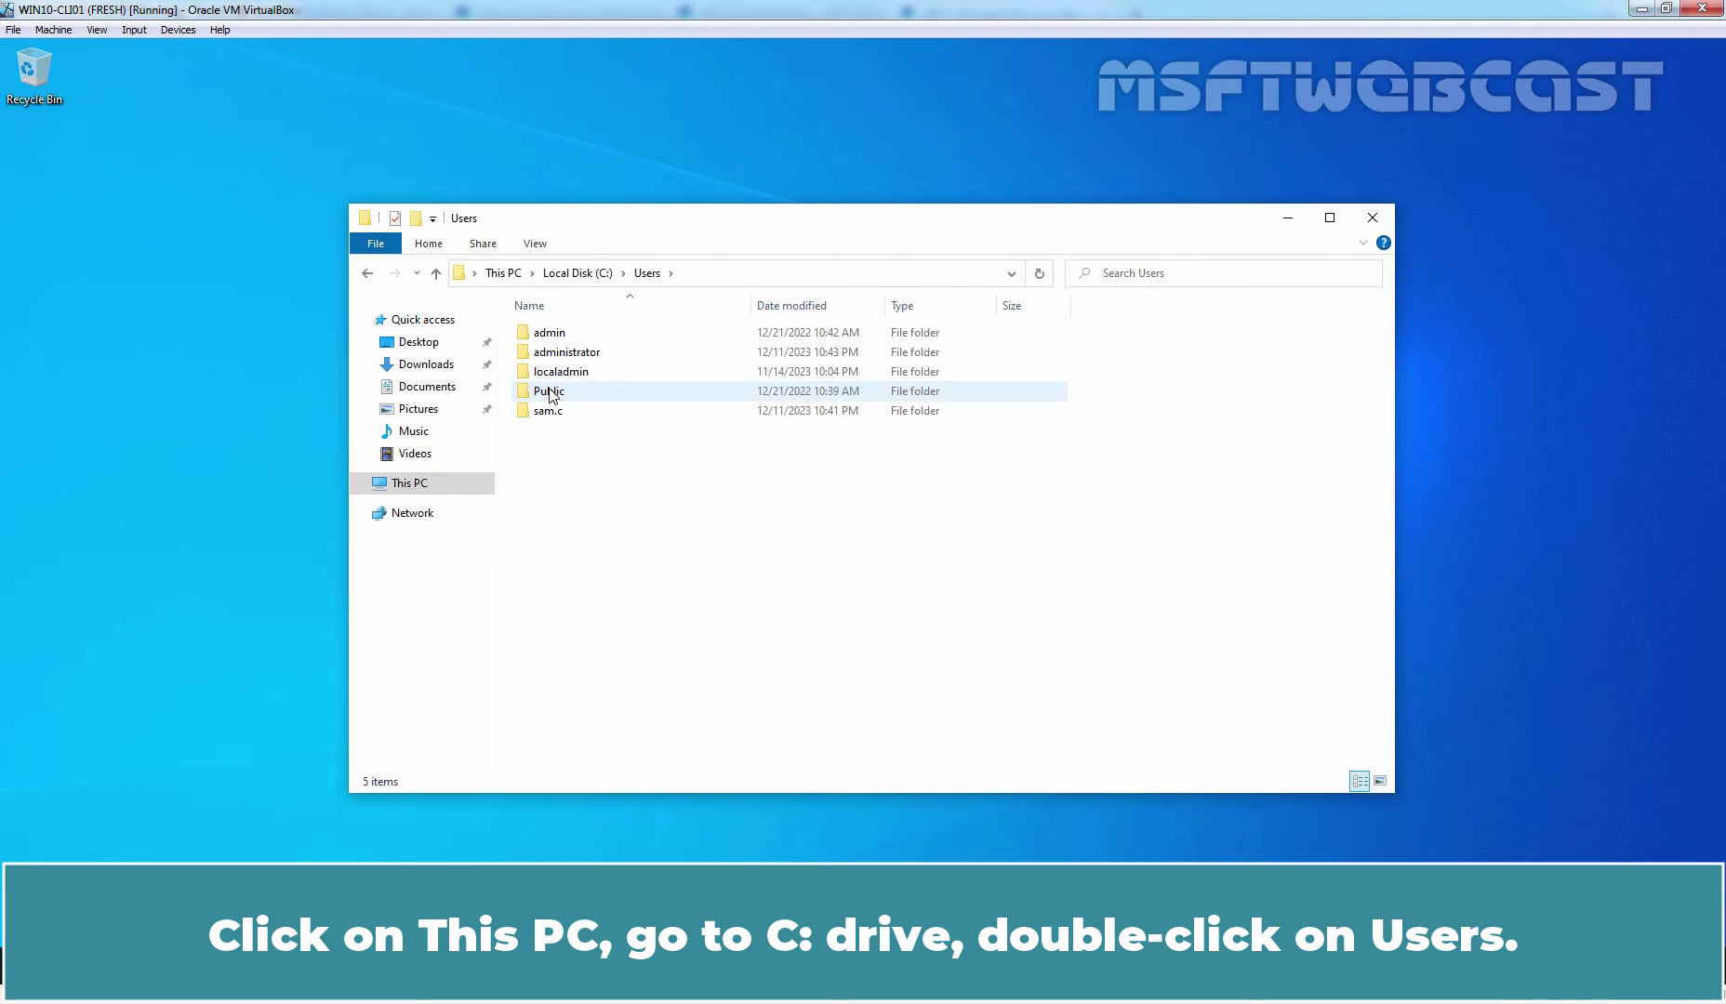
{"action": "left_click", "coordinate": [550, 412]}
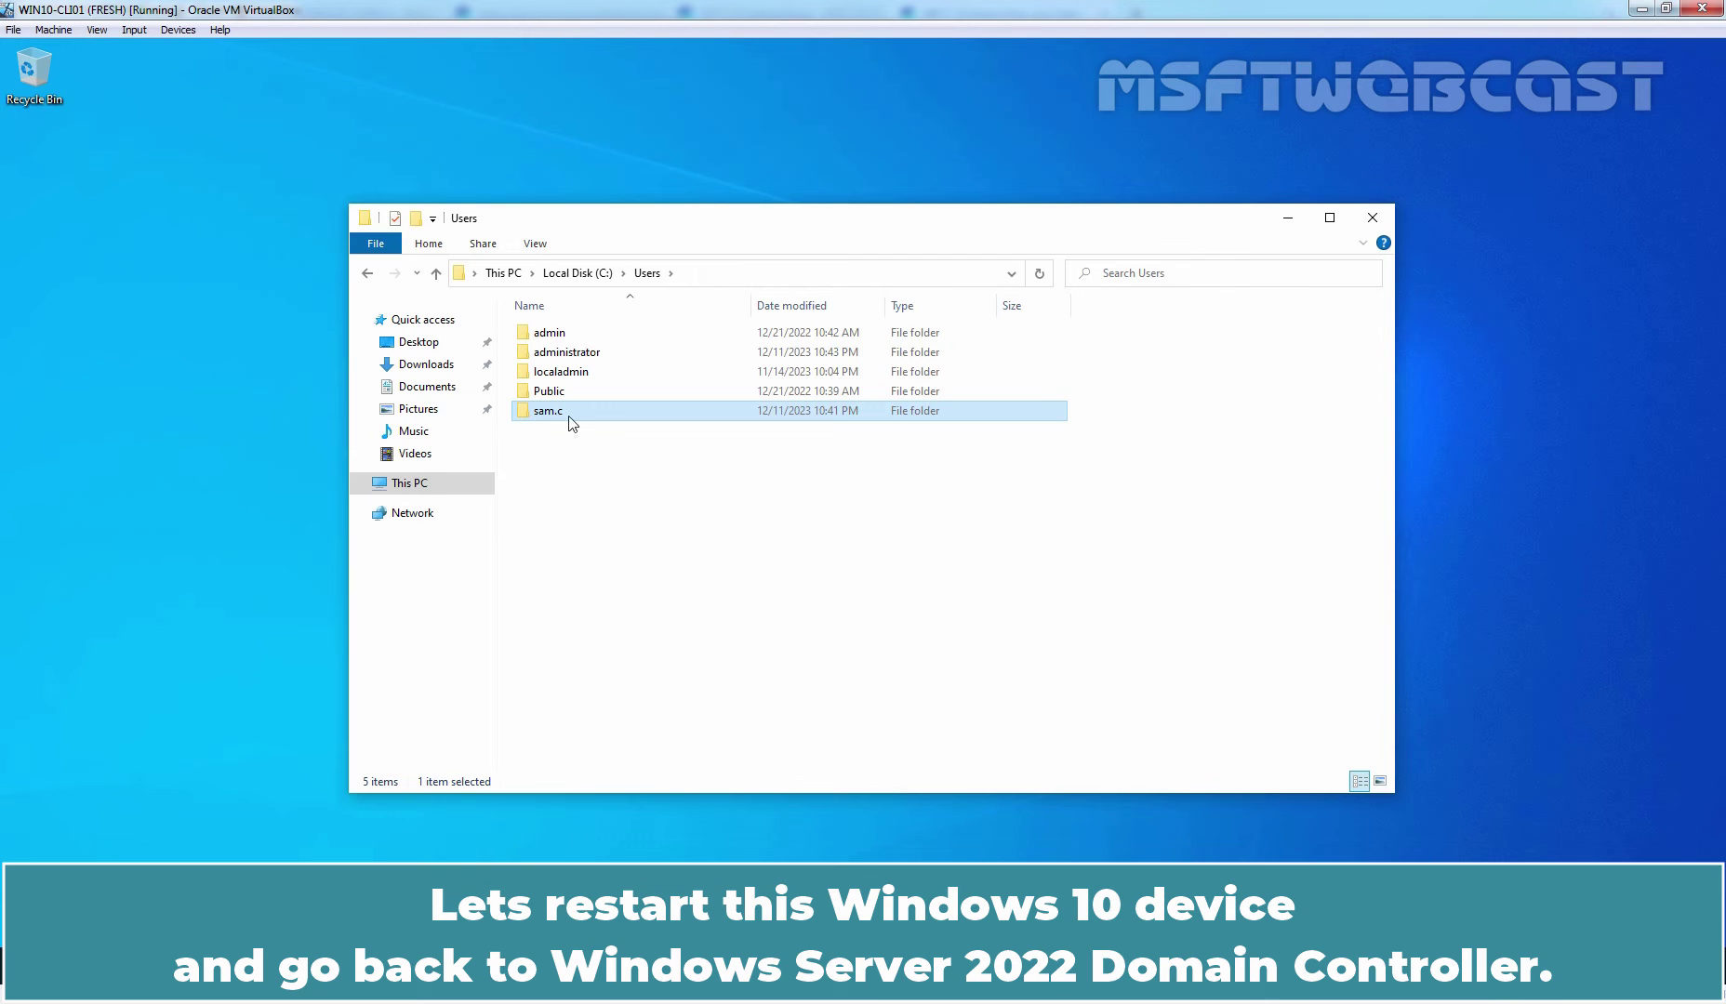
- Close File Explorer and restart the Windows 10 machine
{"action": "left_click", "coordinate": [1372, 219]}
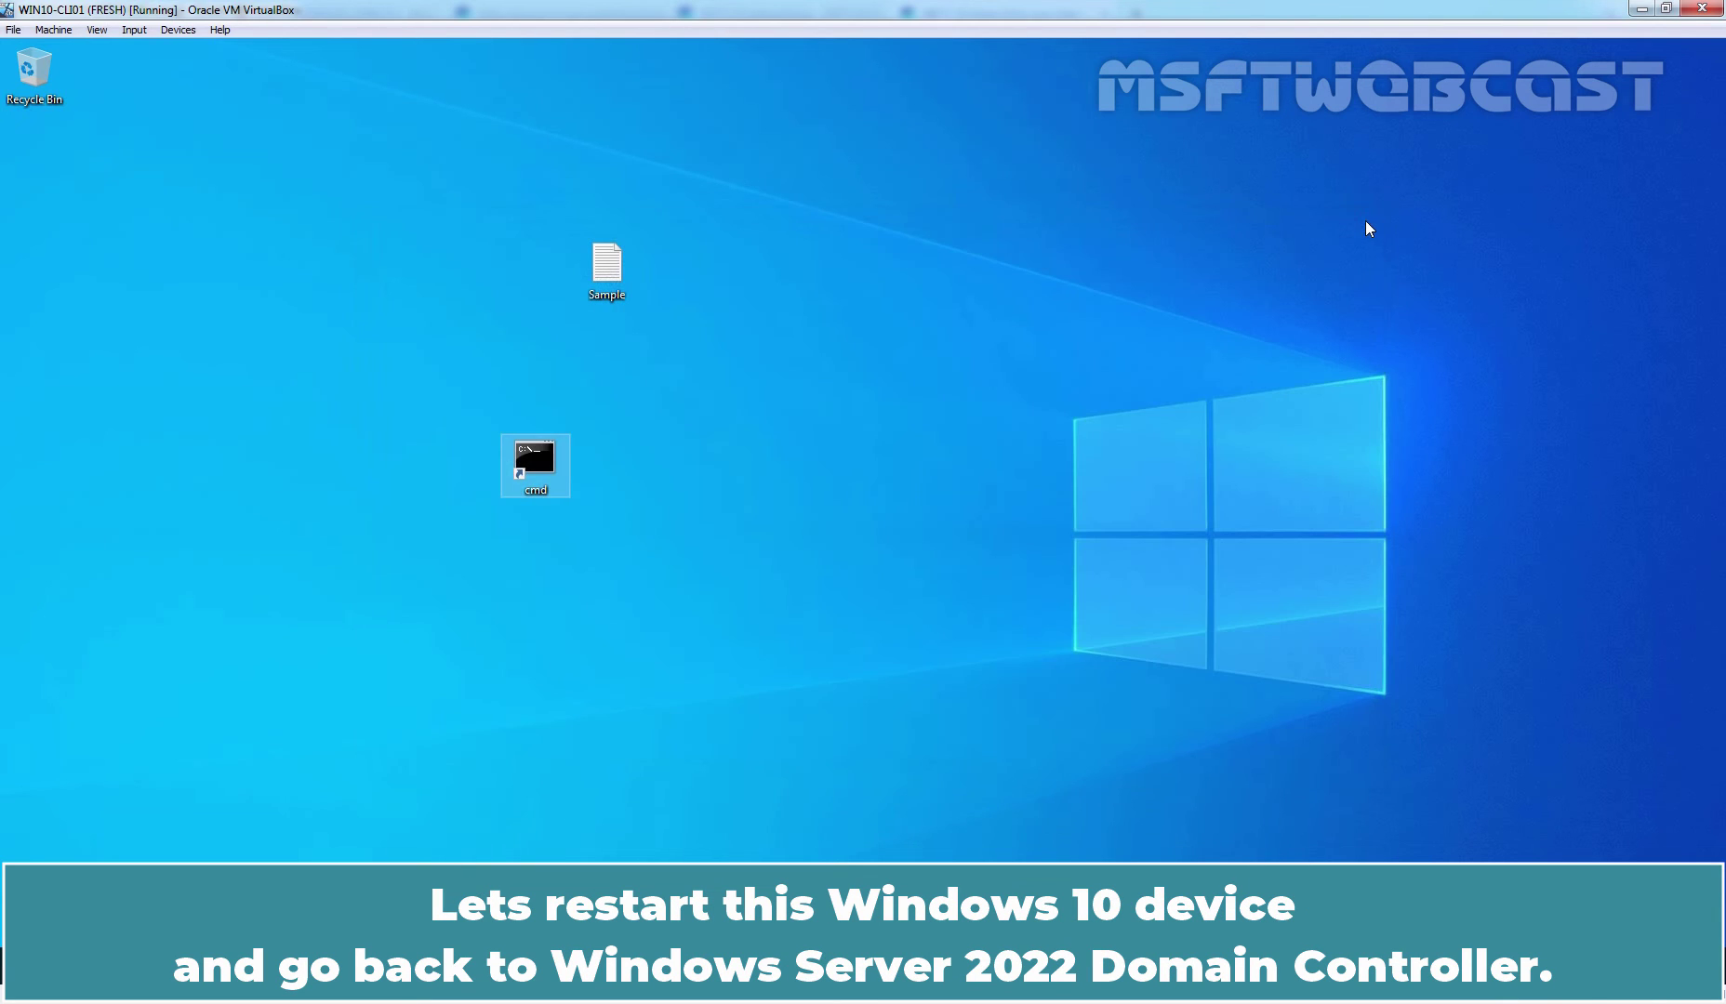
{"action": "key", "text": "alt+F4"}
{"action": "key", "text": "Down"}
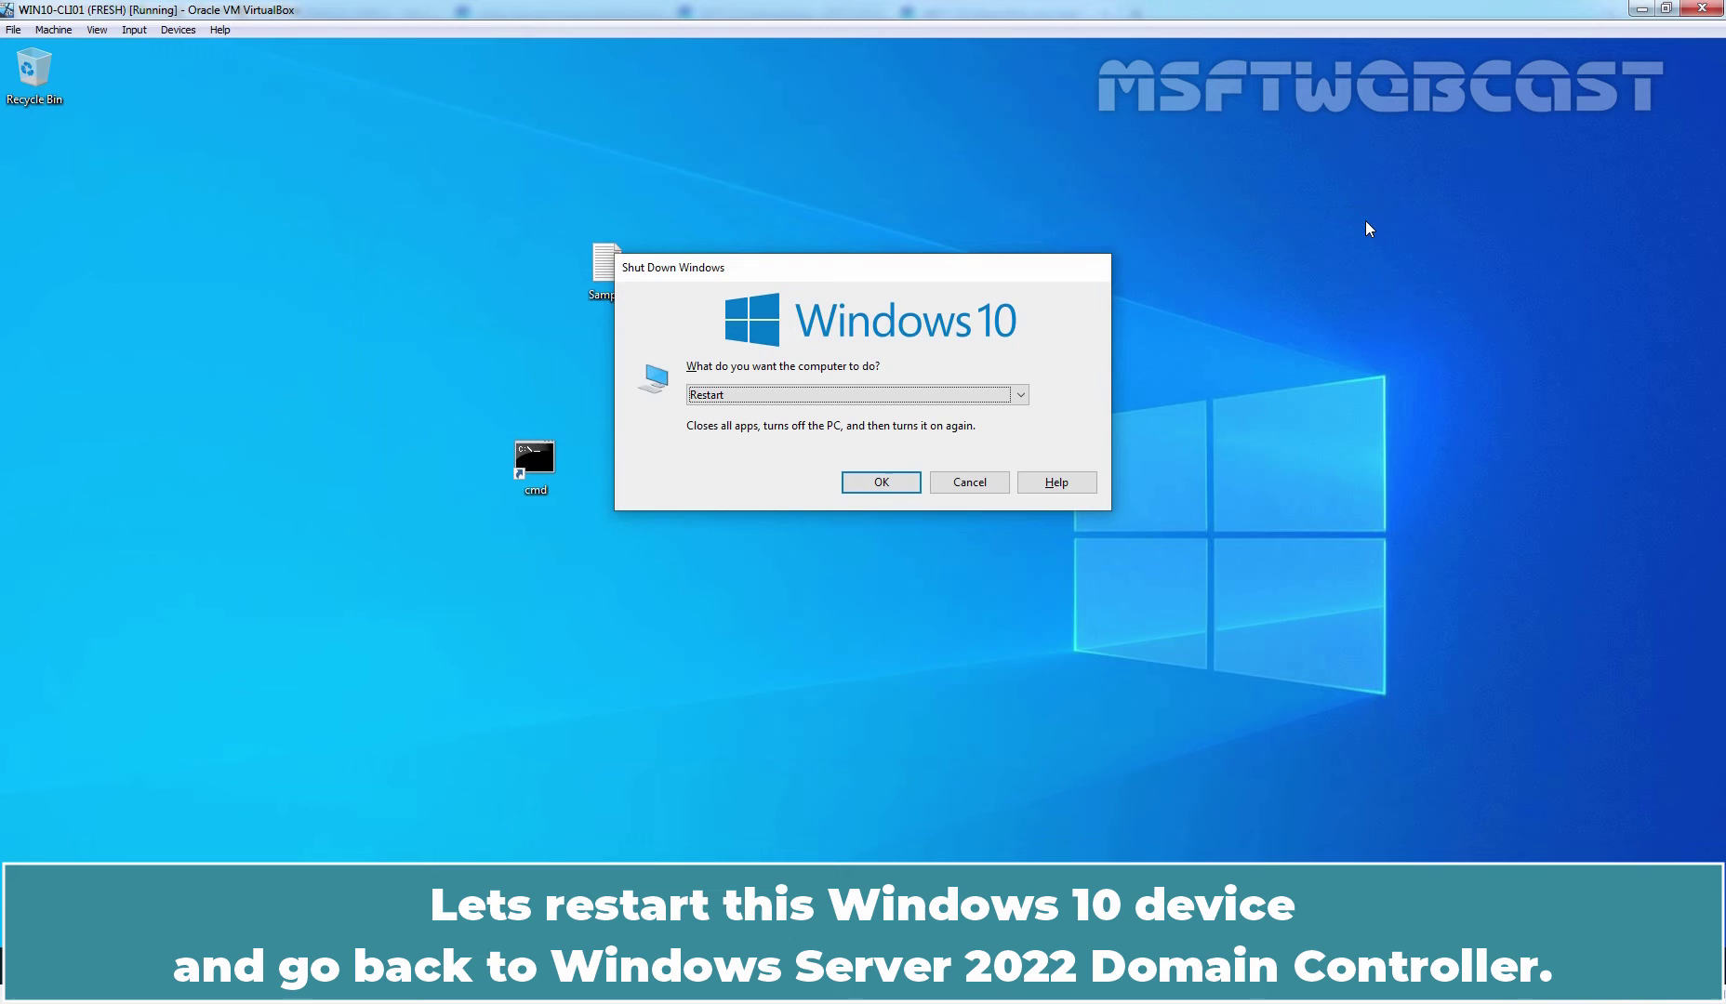
{"action": "key", "text": "Return"}
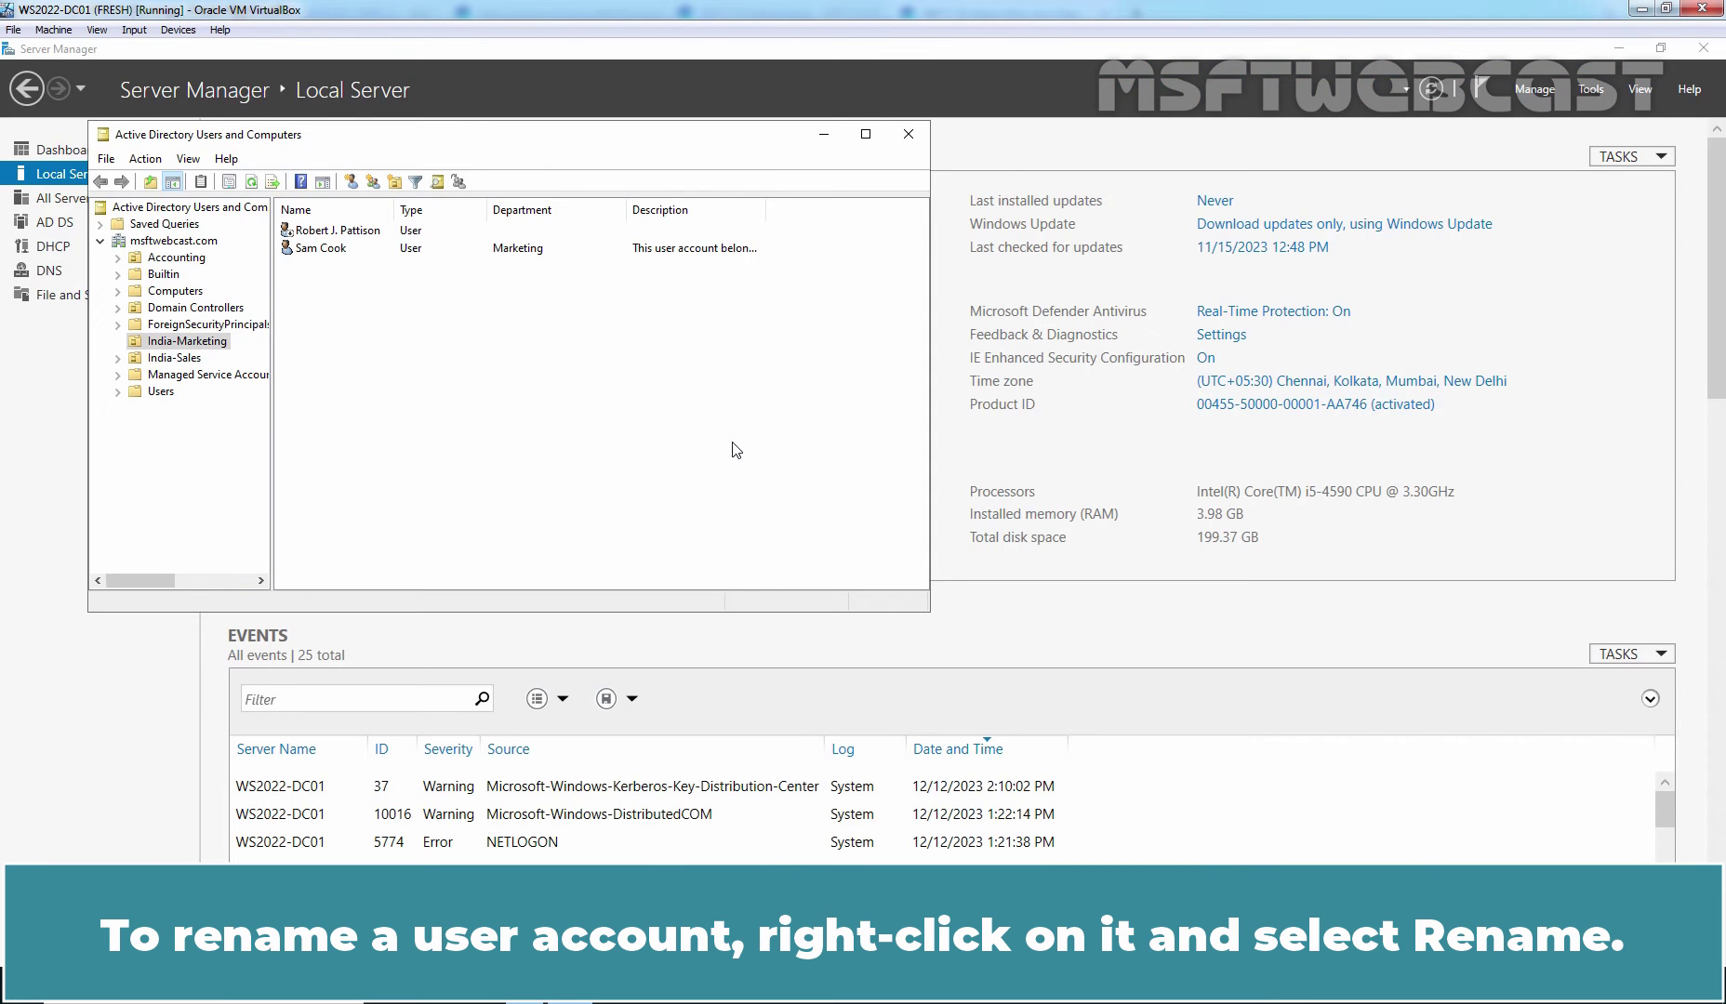
- Rename the Marketing user account to the new person's full name
{"action": "left_click", "coordinate": [308, 249]}
{"action": "right_click", "coordinate": [309, 252]}
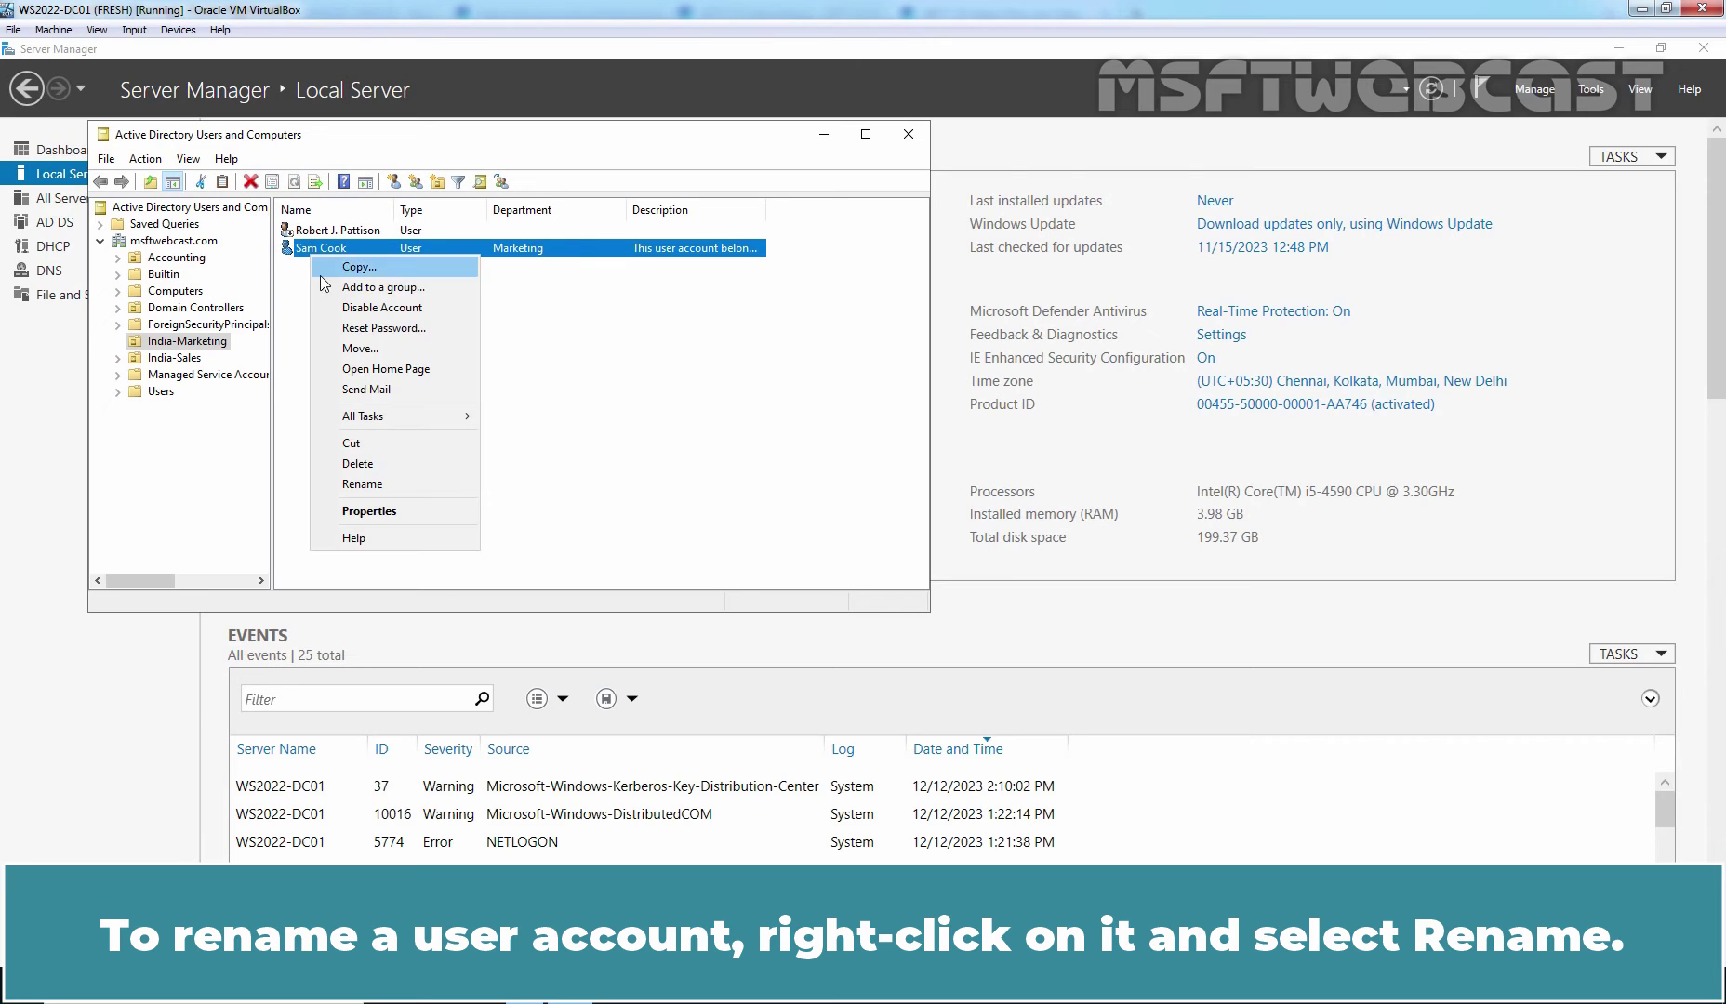
{"action": "left_click", "coordinate": [370, 487]}
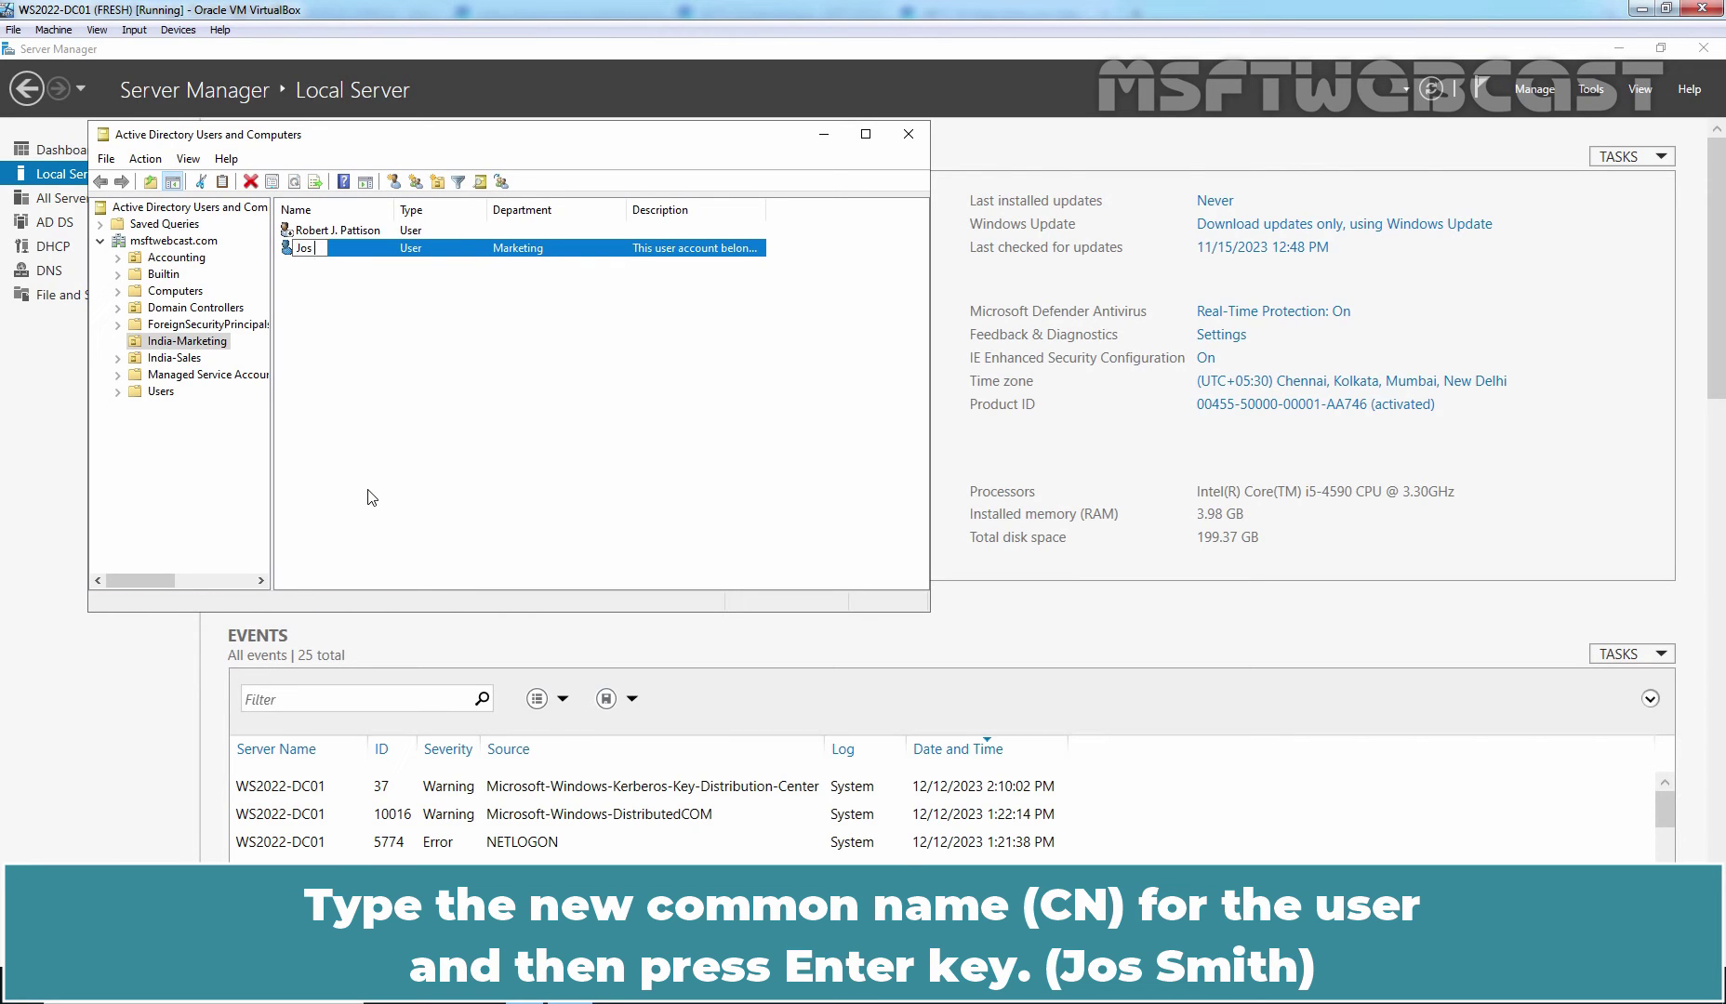
{"action": "key", "text": "Return"}
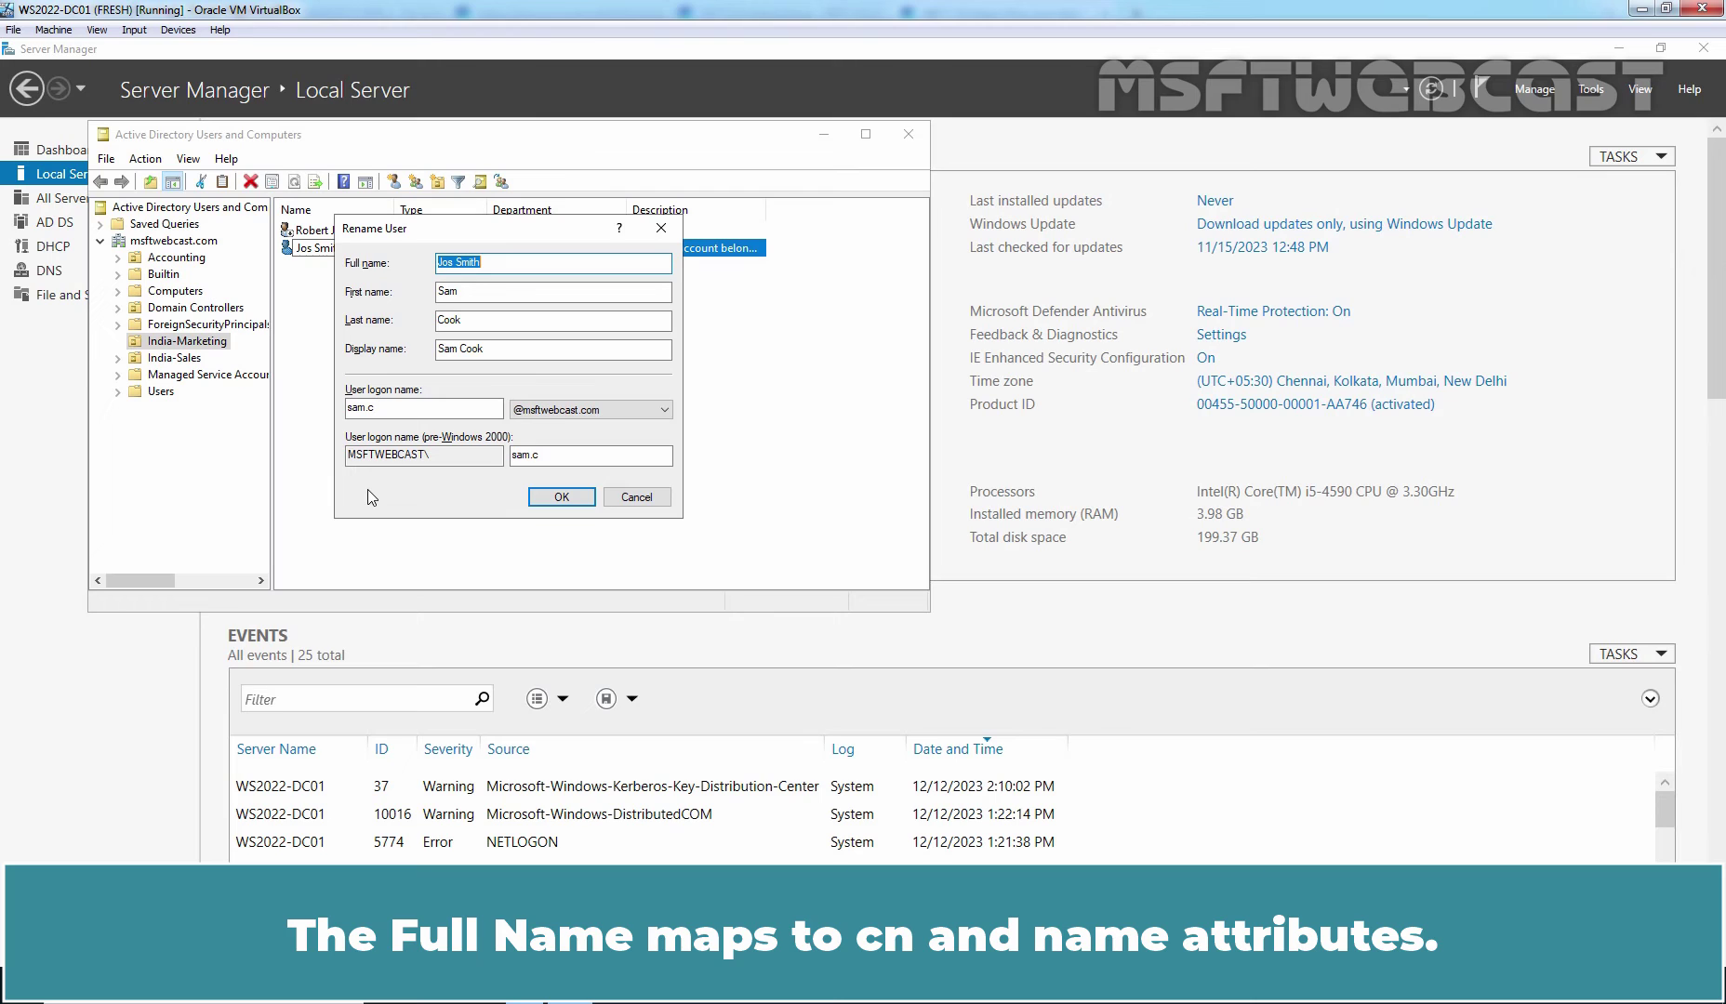
- Fill in the new first name, last name and user logon name, and apply them
{"action": "key", "text": "Tab"}
{"action": "type", "text": "Jos"}
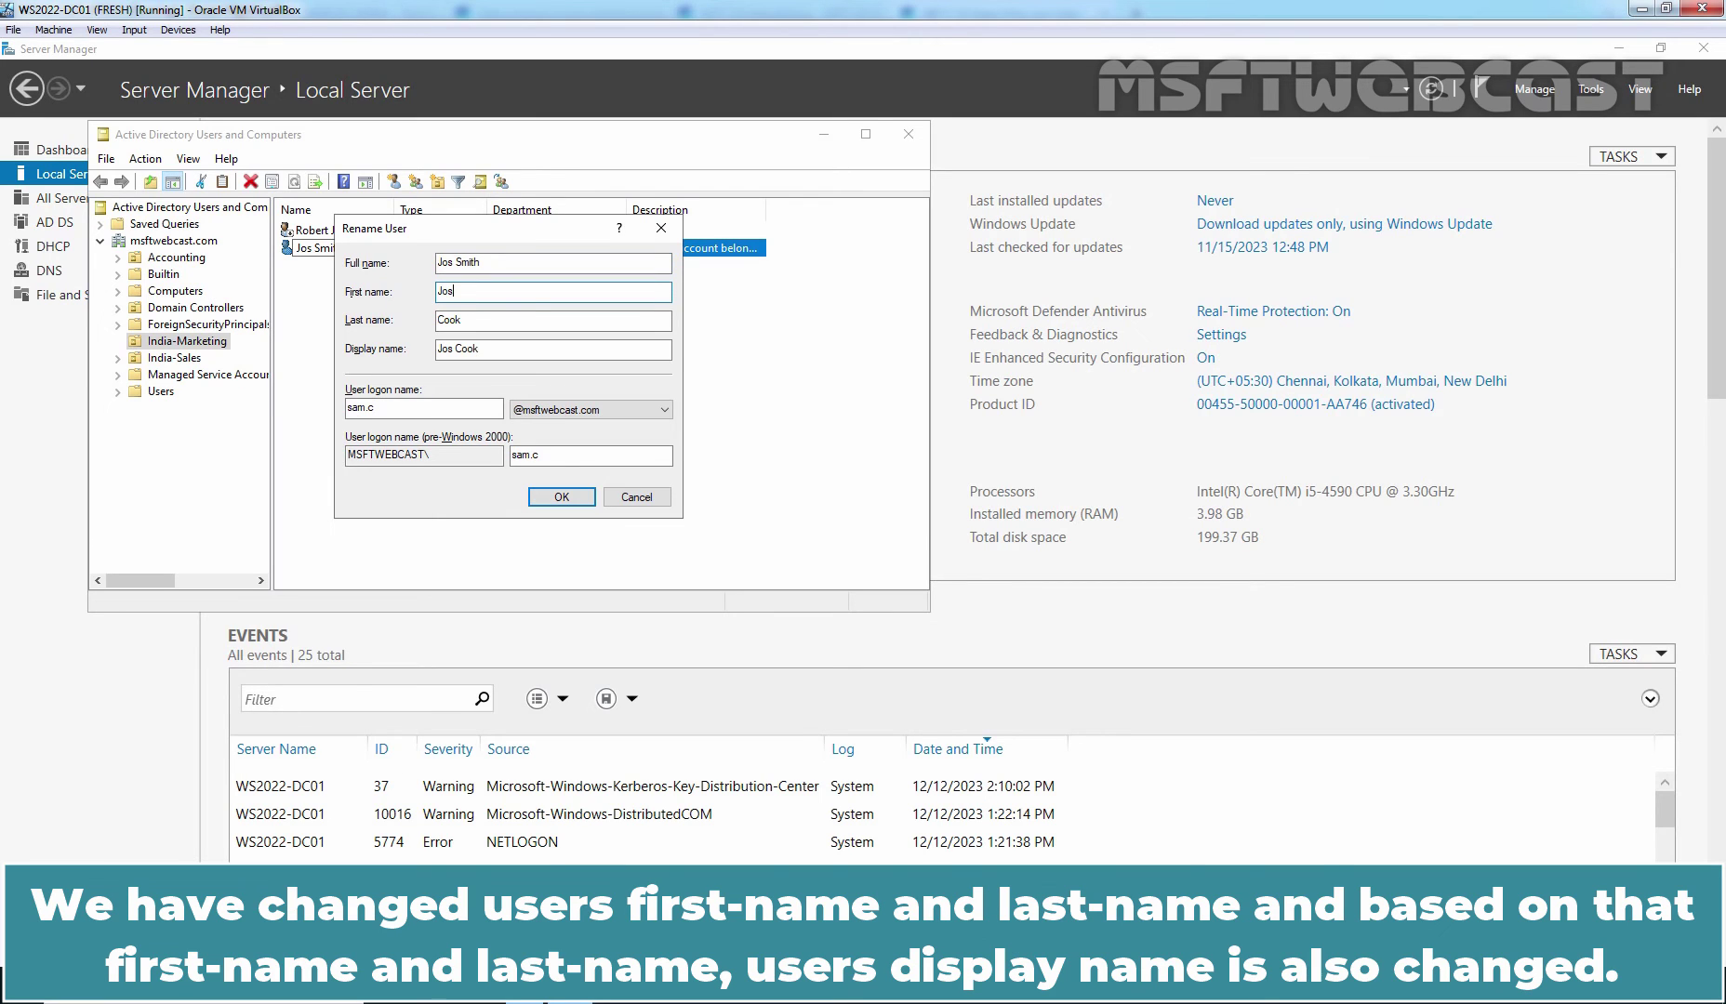
{"action": "key", "text": "Tab"}
{"action": "type", "text": "Smi"}
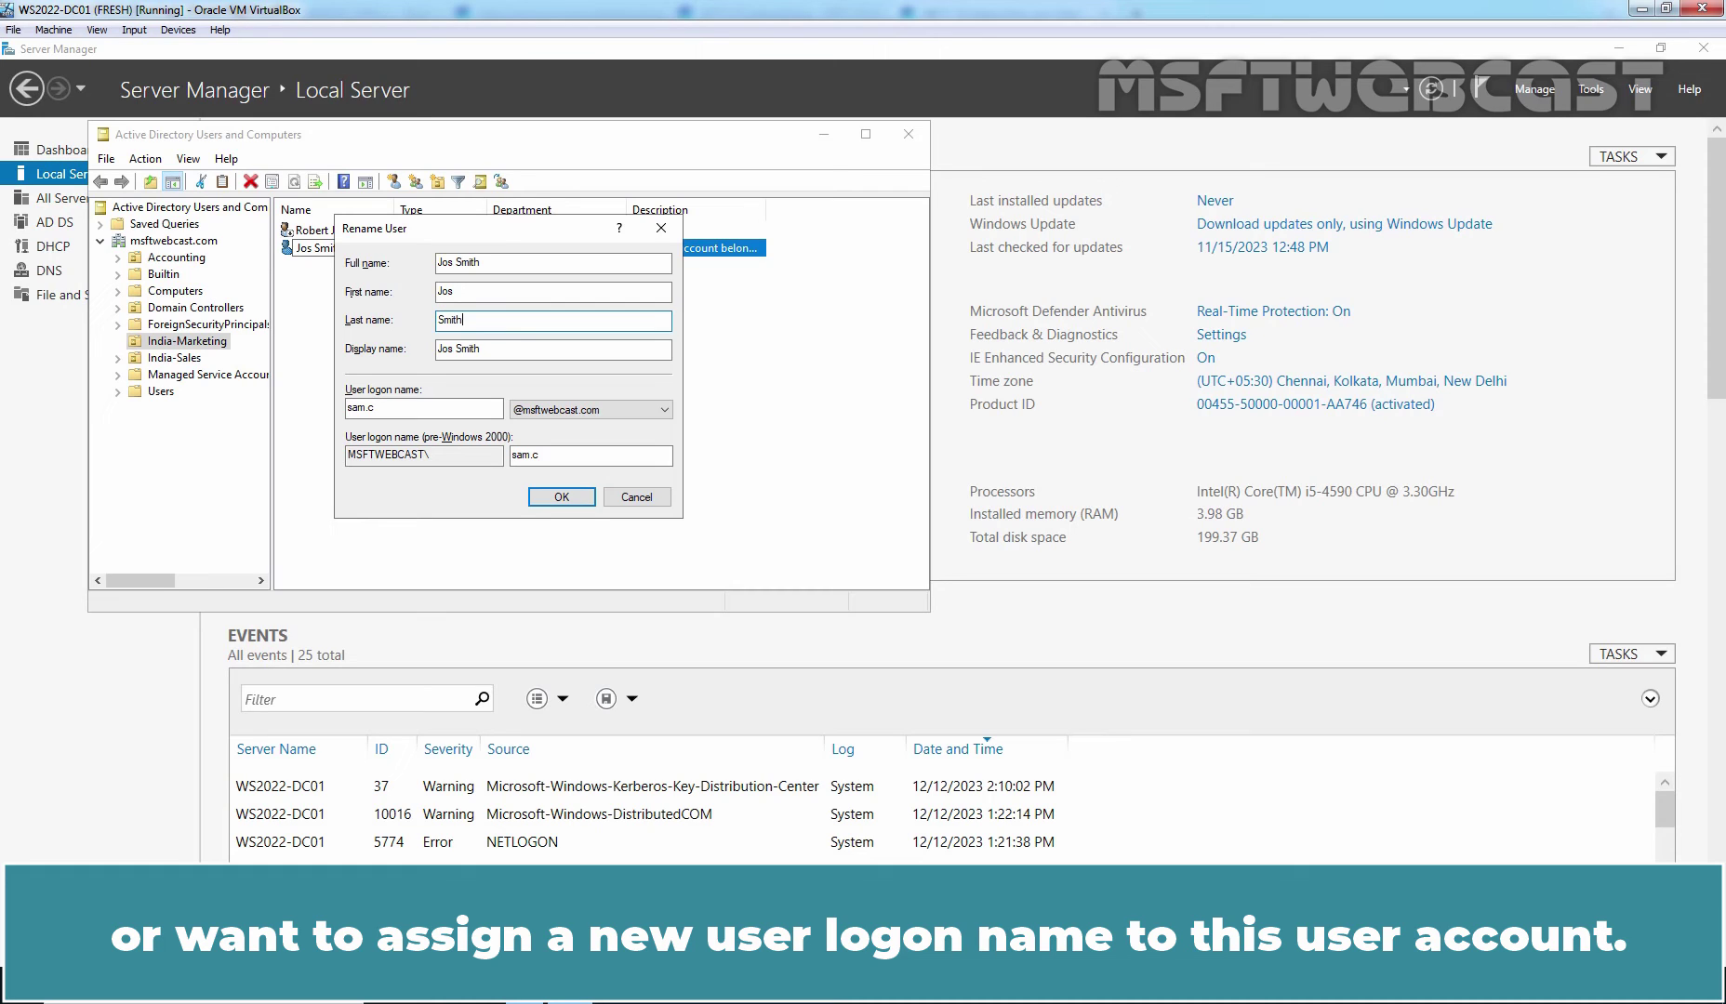
{"action": "key", "text": "Tab"}
{"action": "key", "text": "Tab"}
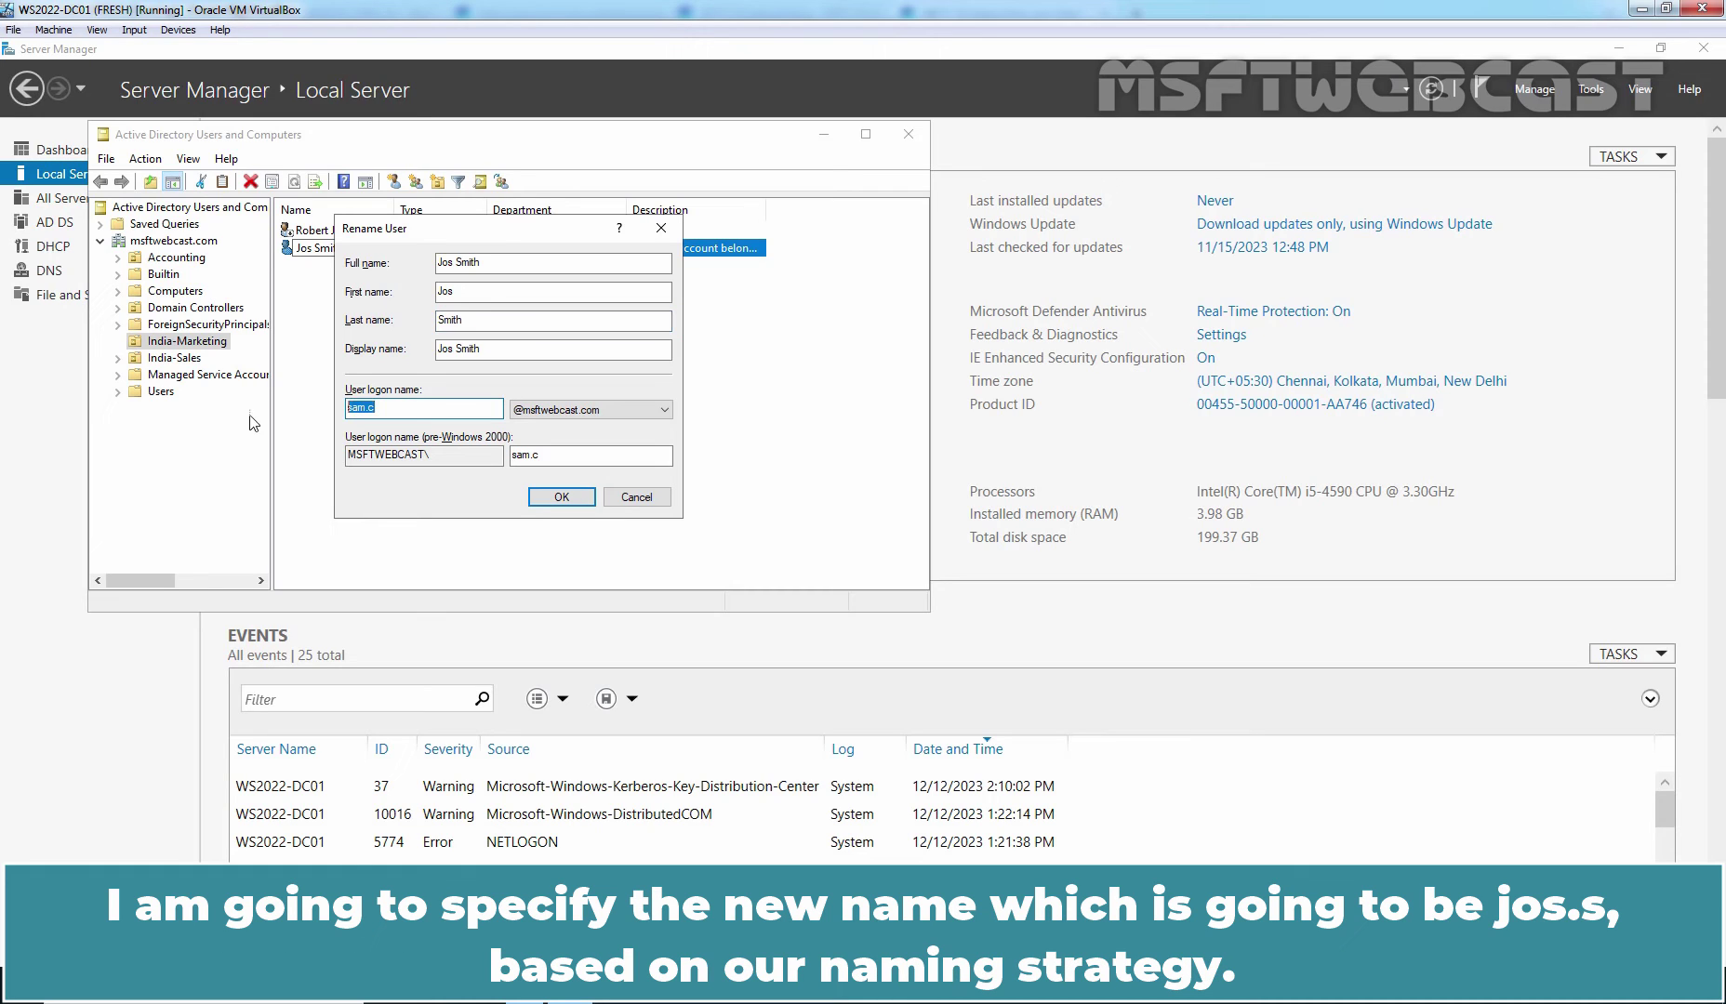
{"action": "type", "text": "jos.s"}
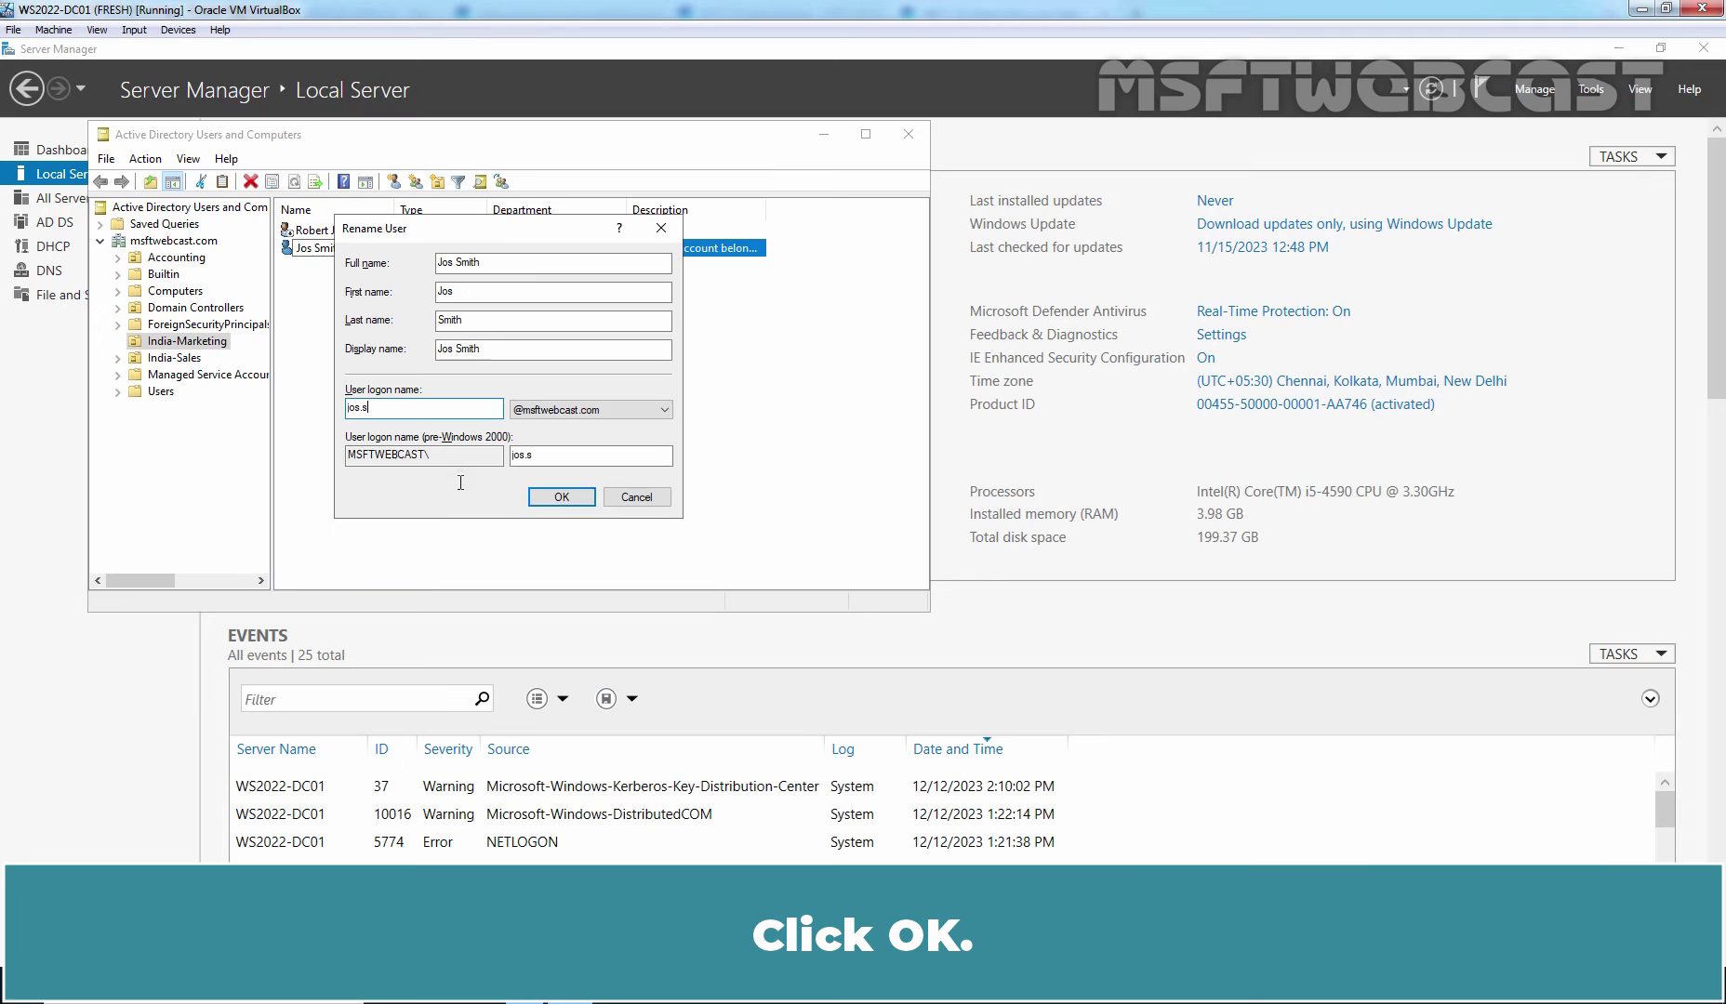
{"action": "left_click", "coordinate": [561, 497]}
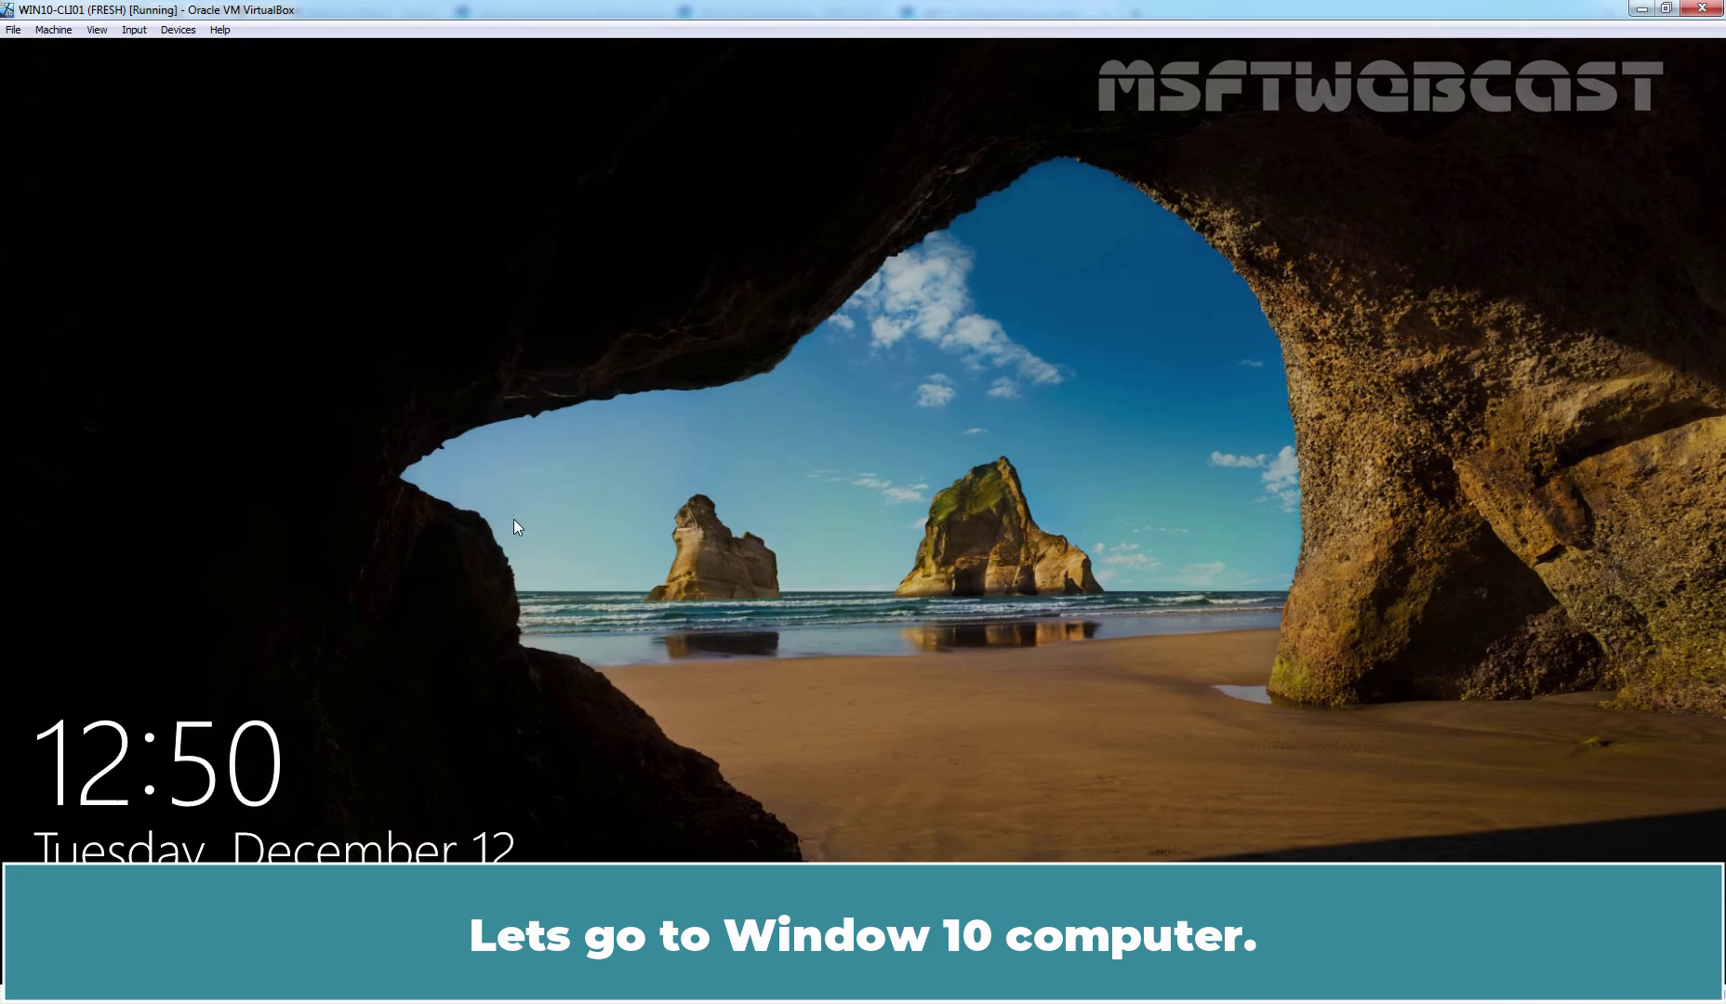
- Sign in as Other user with the renamed account's new e-mail-style logon and password
{"action": "left_click", "coordinate": [806, 498]}
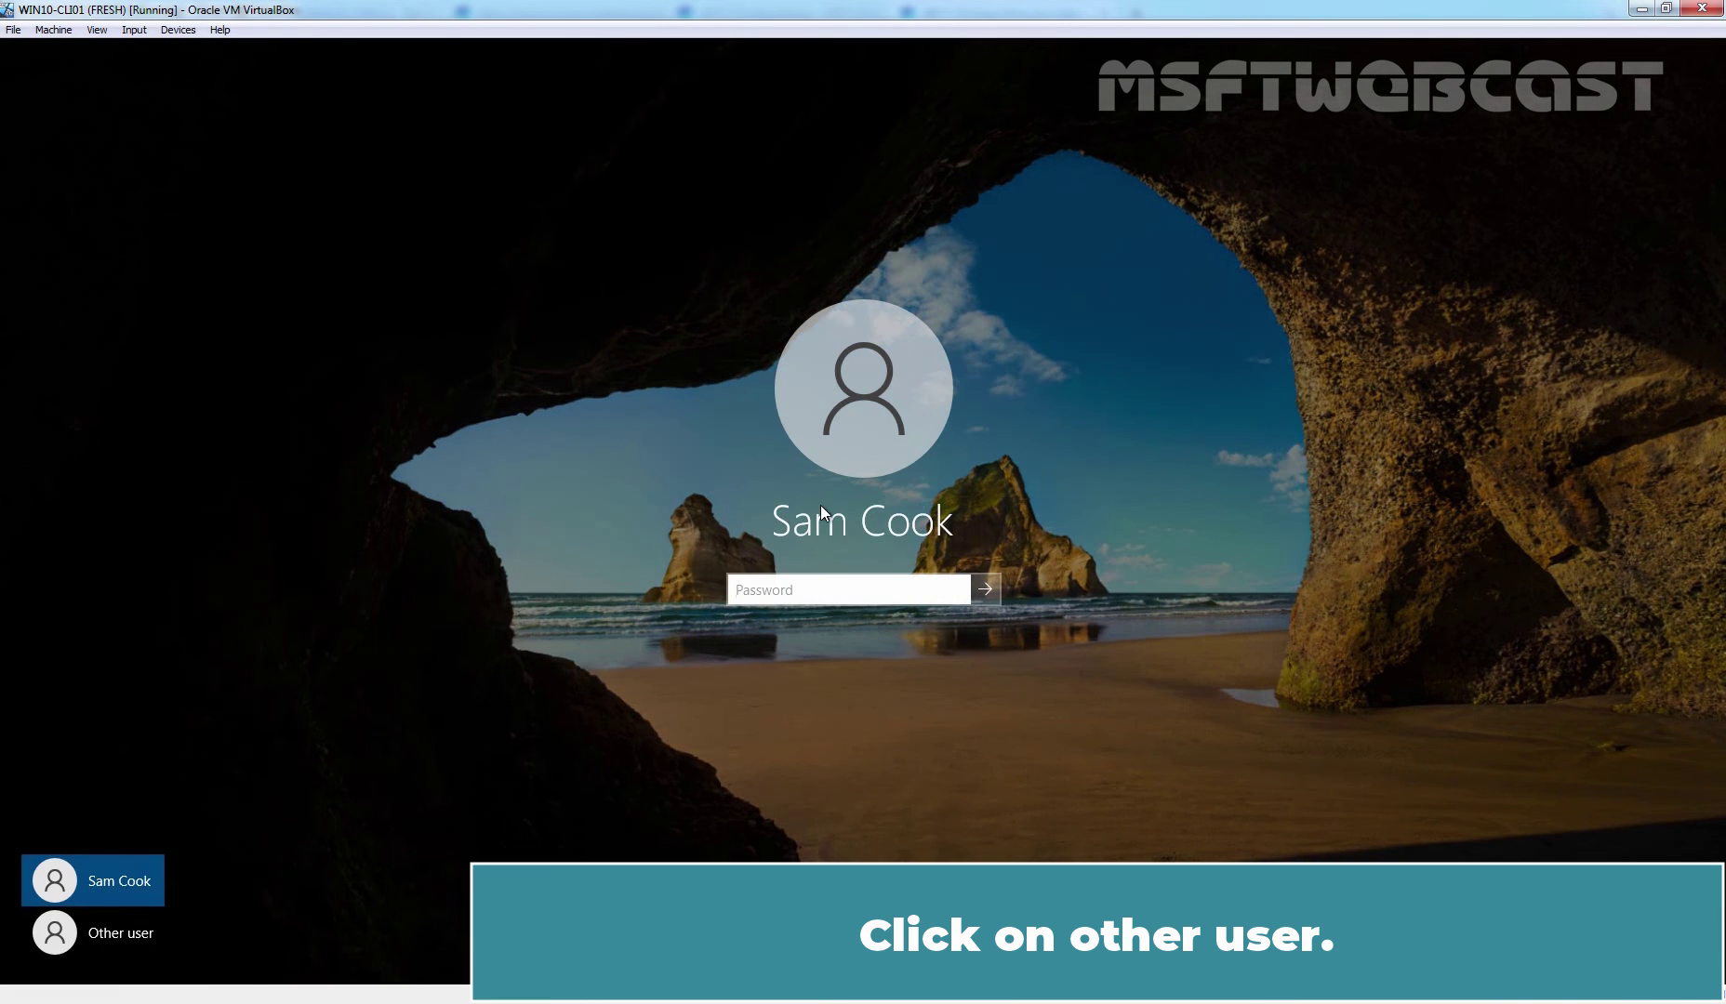
{"action": "left_click", "coordinate": [101, 927]}
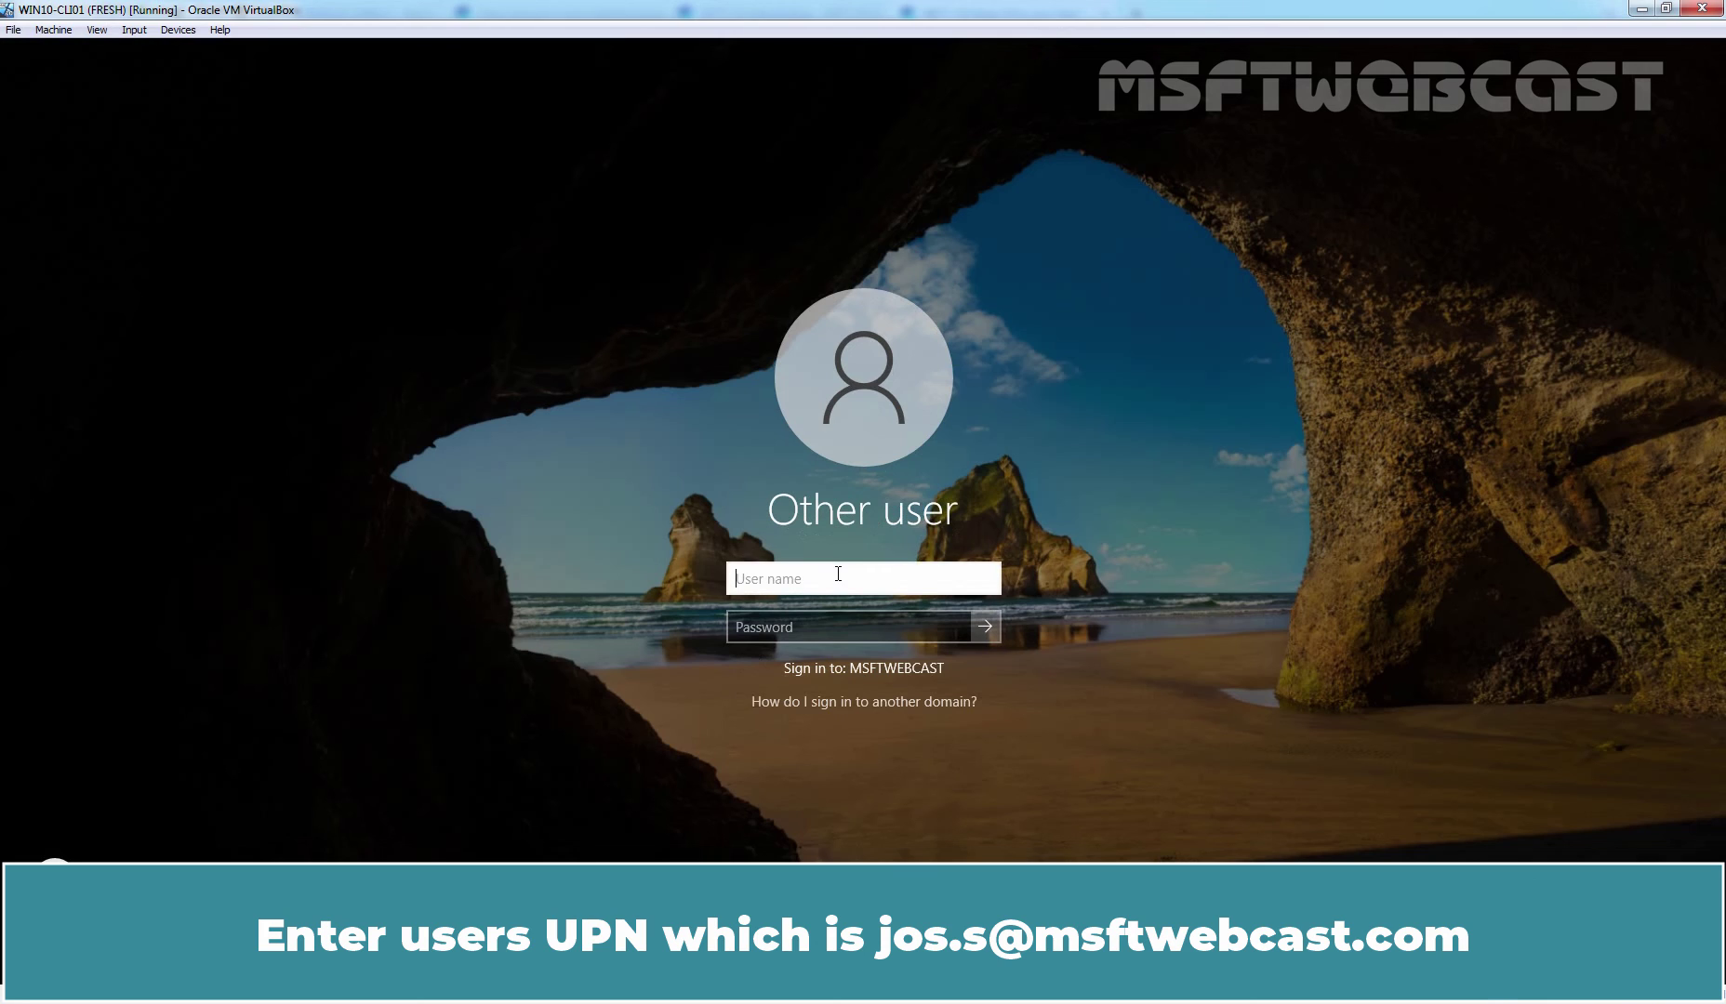
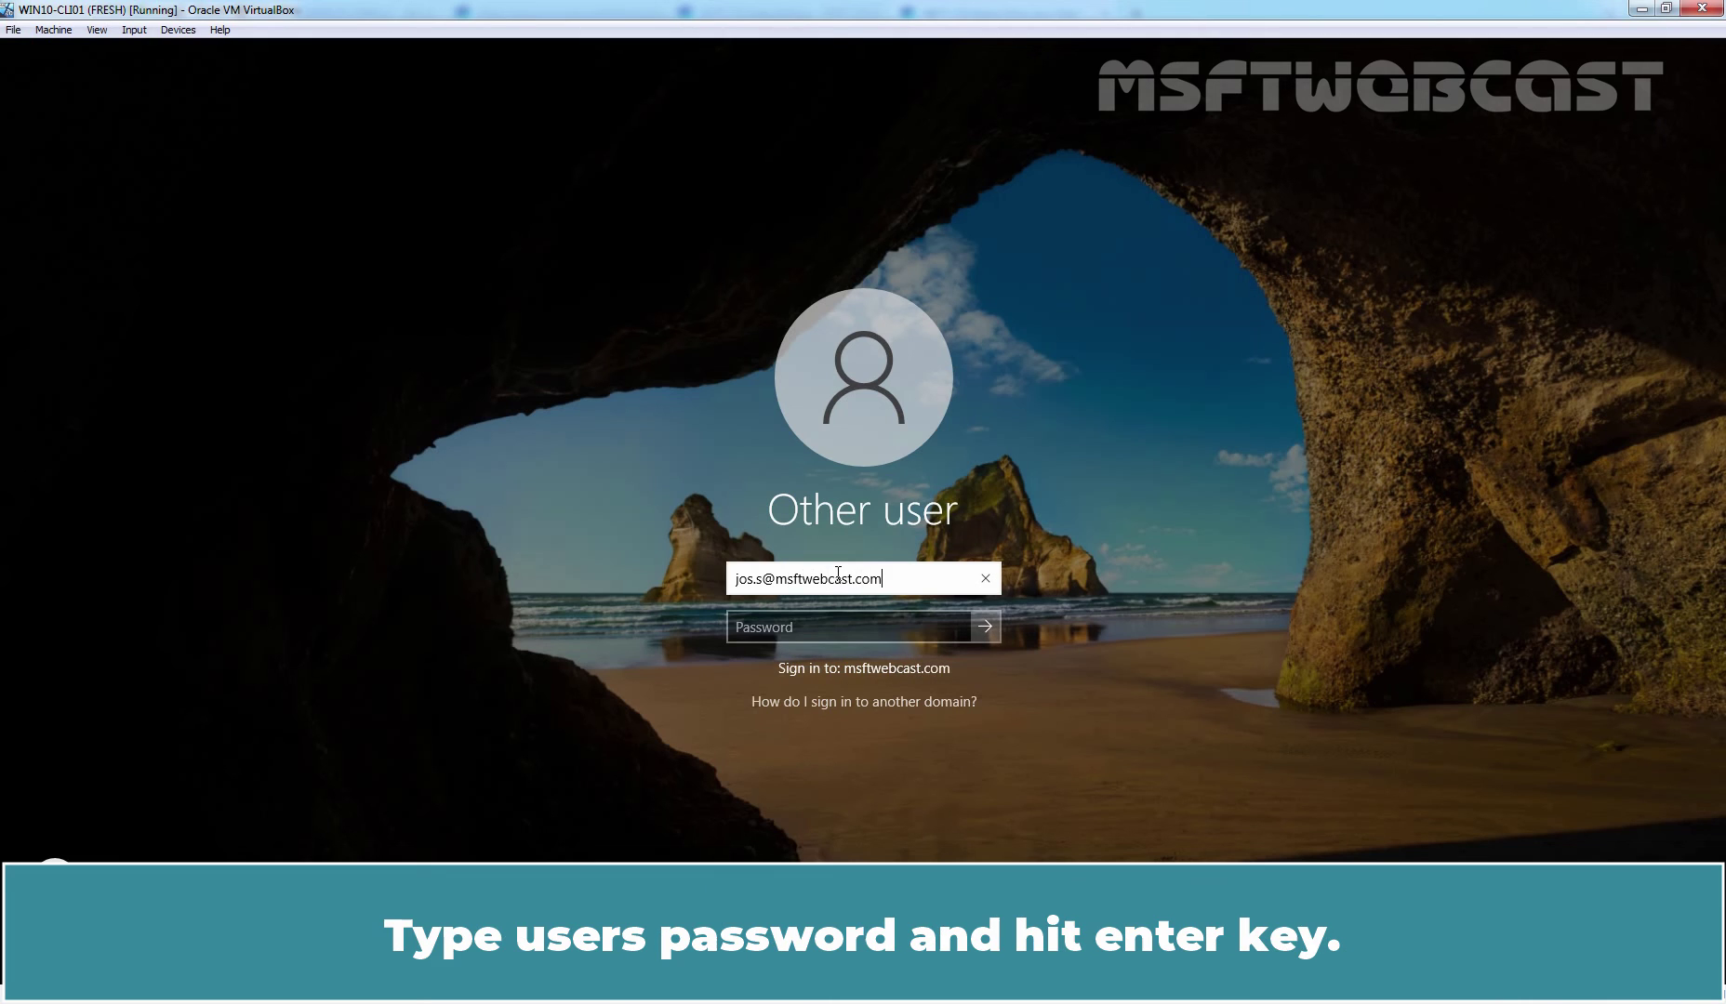
{"action": "key", "text": "Tab"}
{"action": "type", "text": "Pa$$w0rd12"}
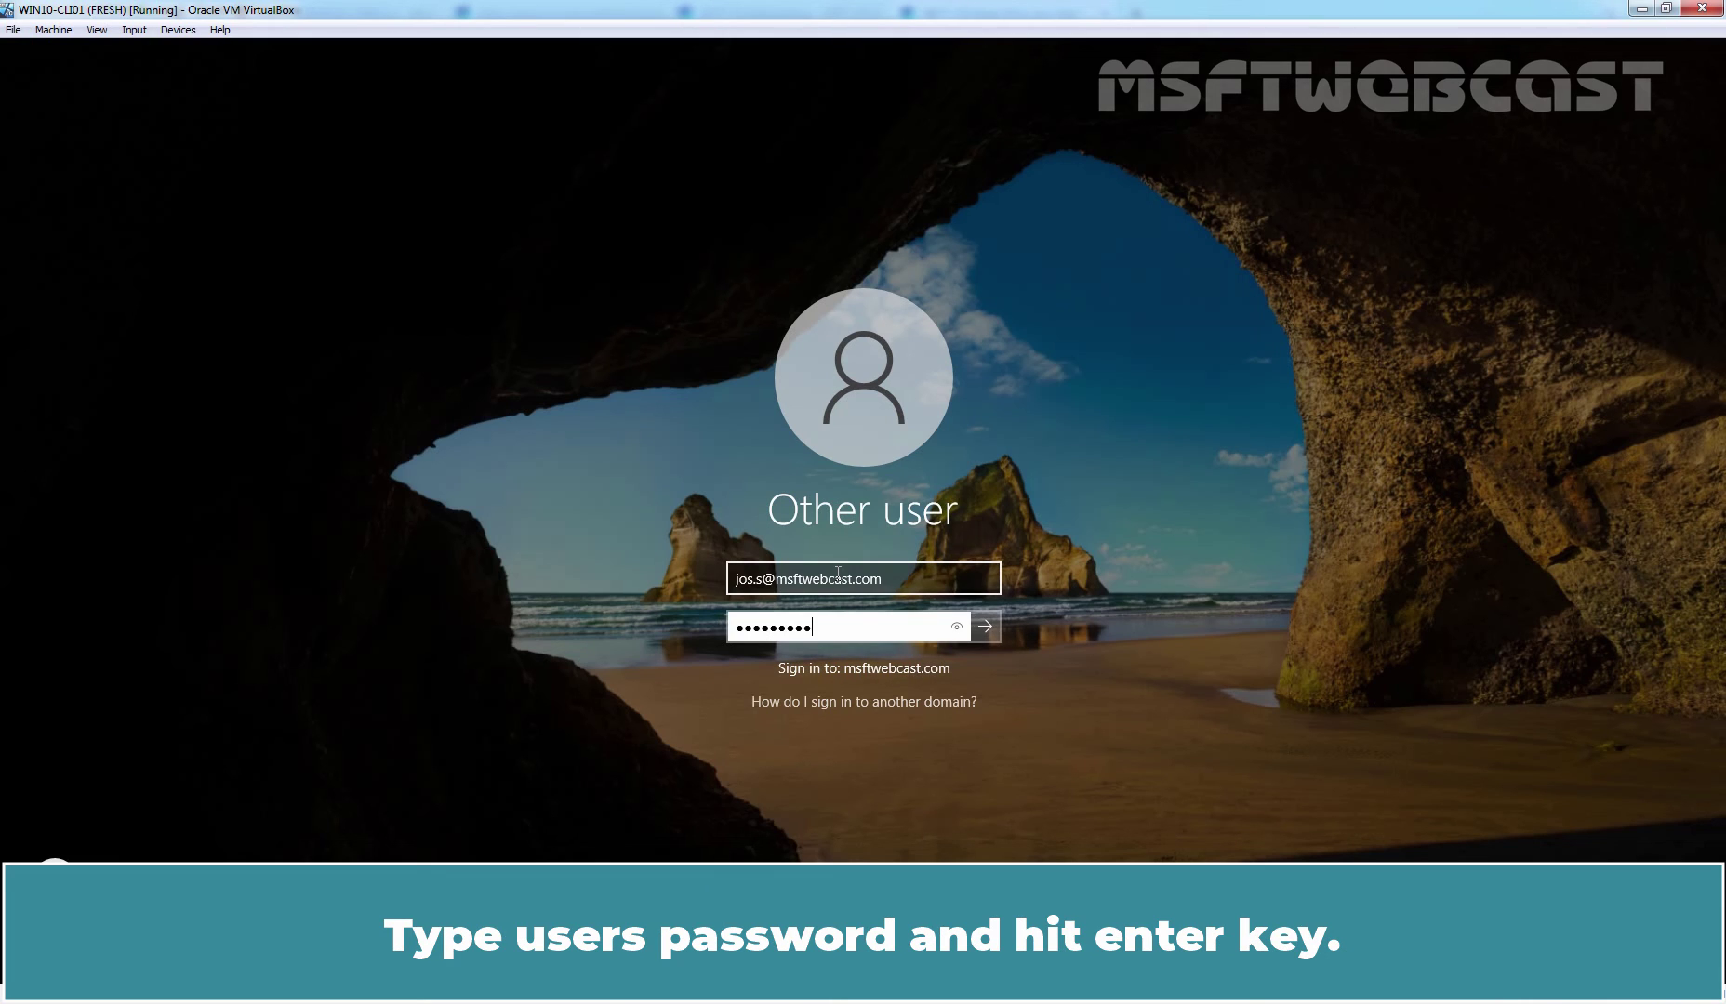
{"action": "key", "text": "Return"}
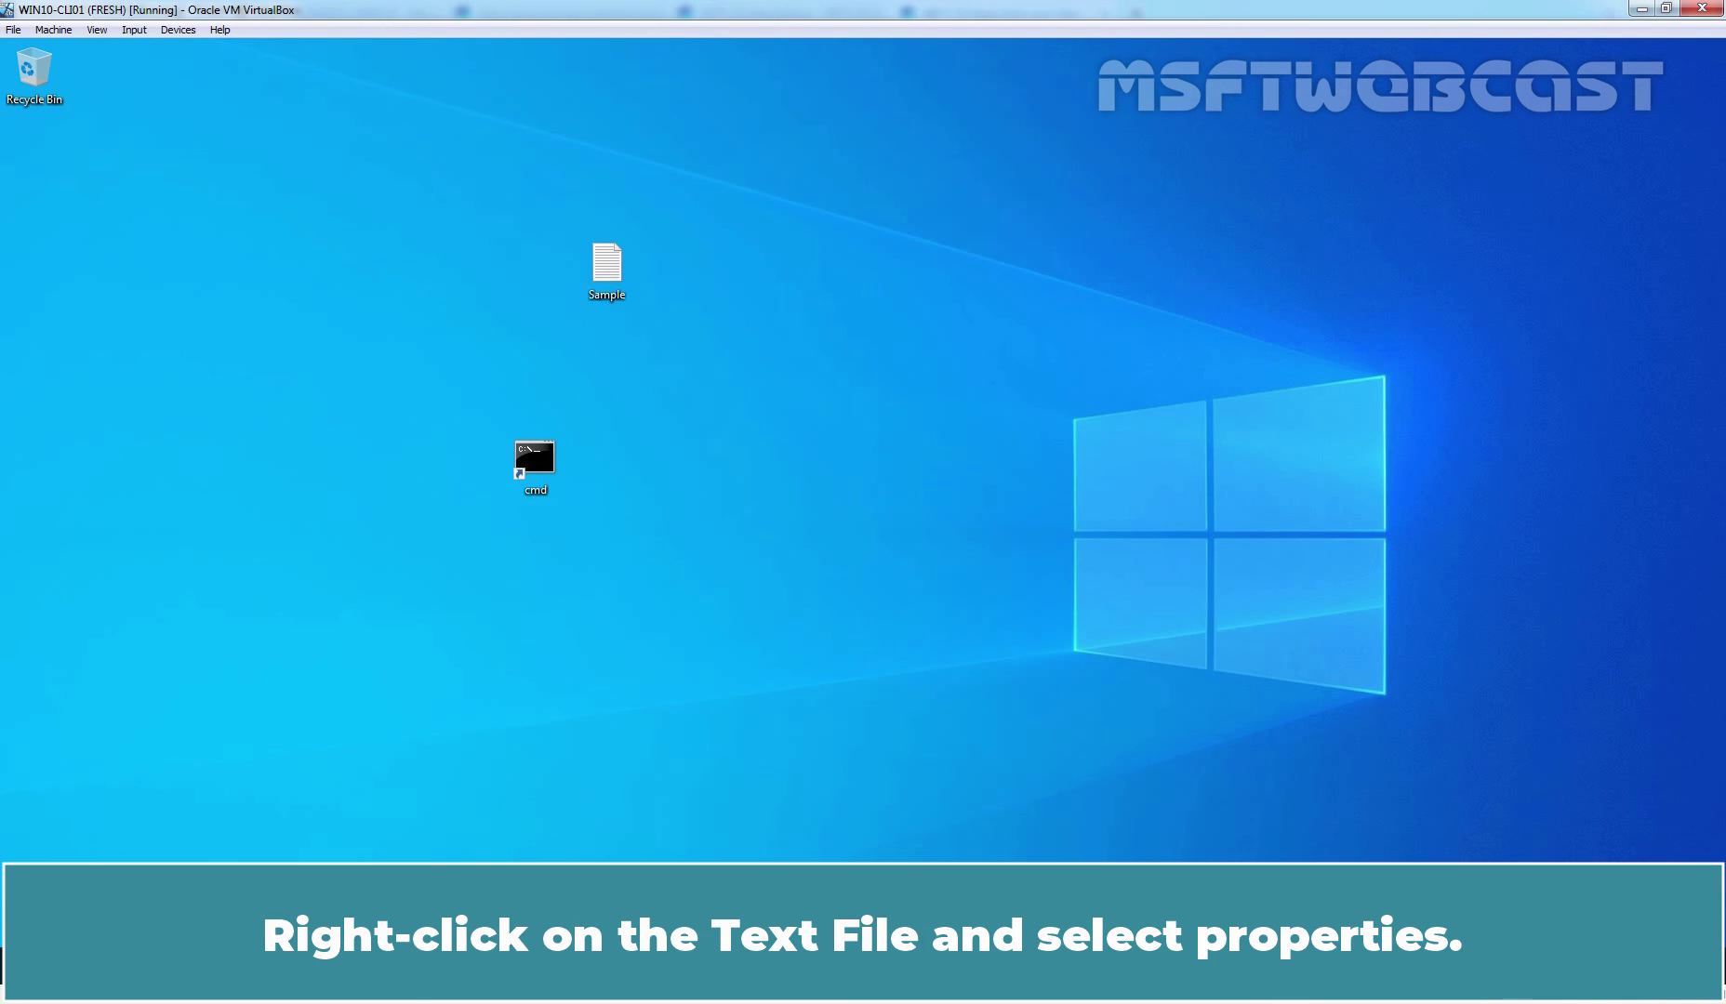
- Check the Sample file's Security tab and advanced settings for the renamed user's permissions and ownership
{"action": "right_click", "coordinate": [611, 269]}
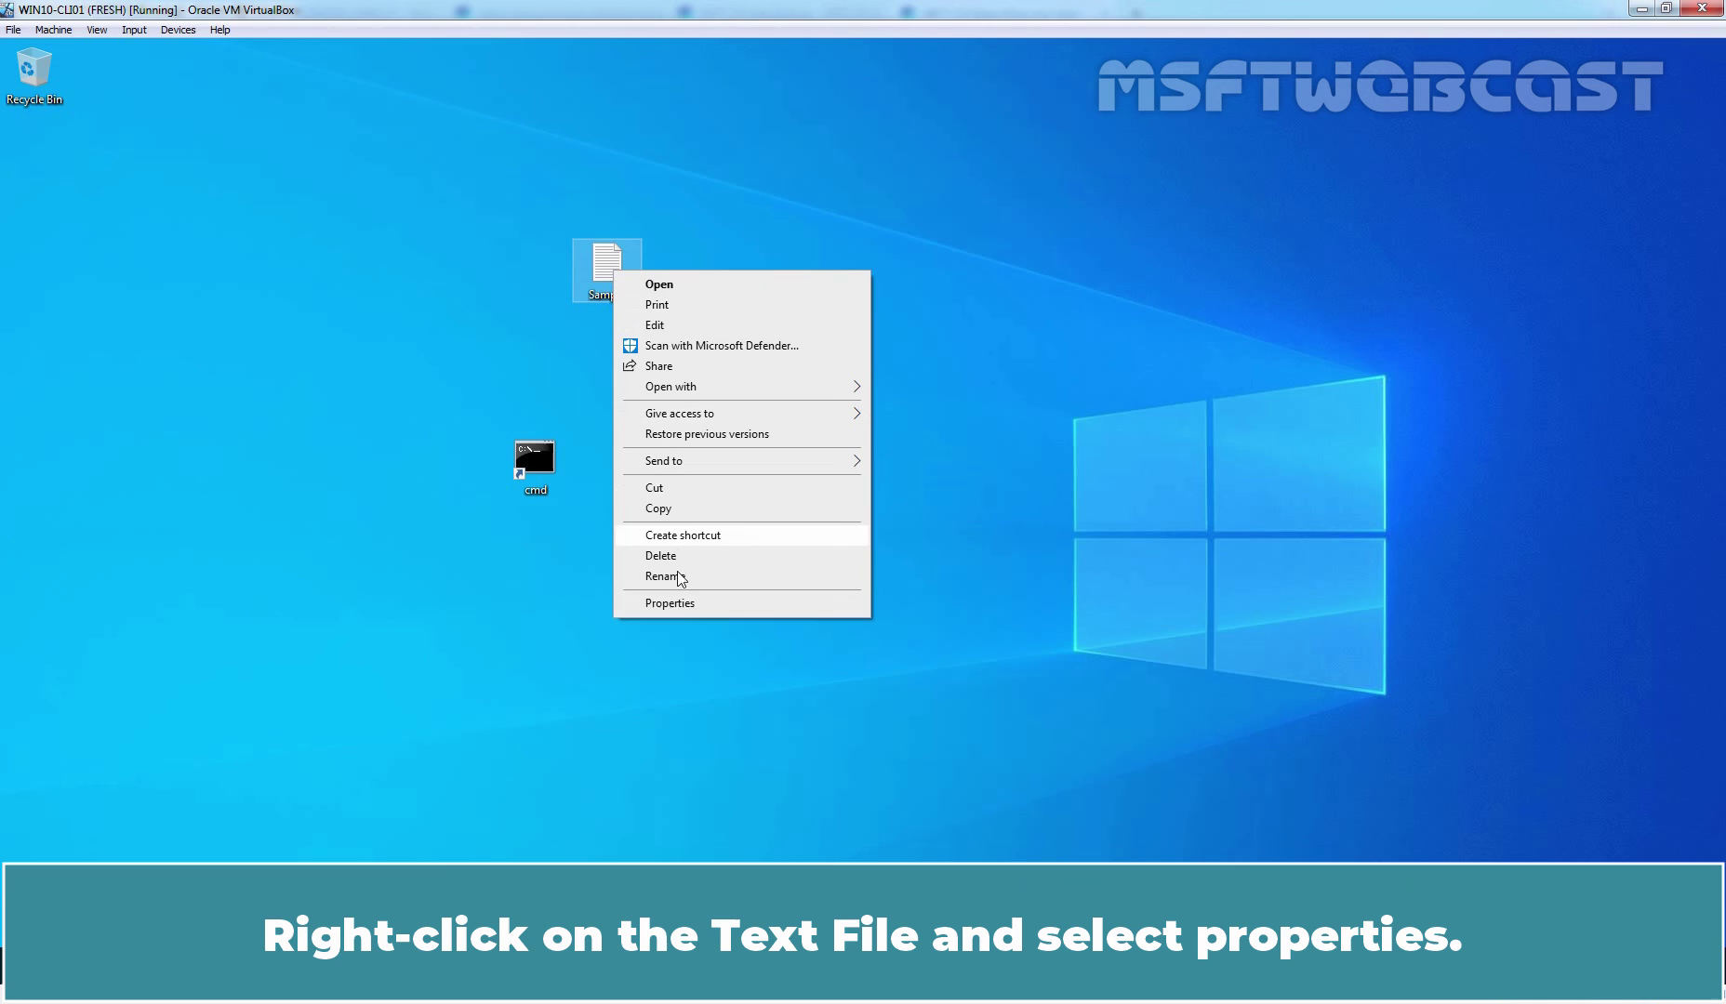
{"action": "left_click", "coordinate": [685, 605]}
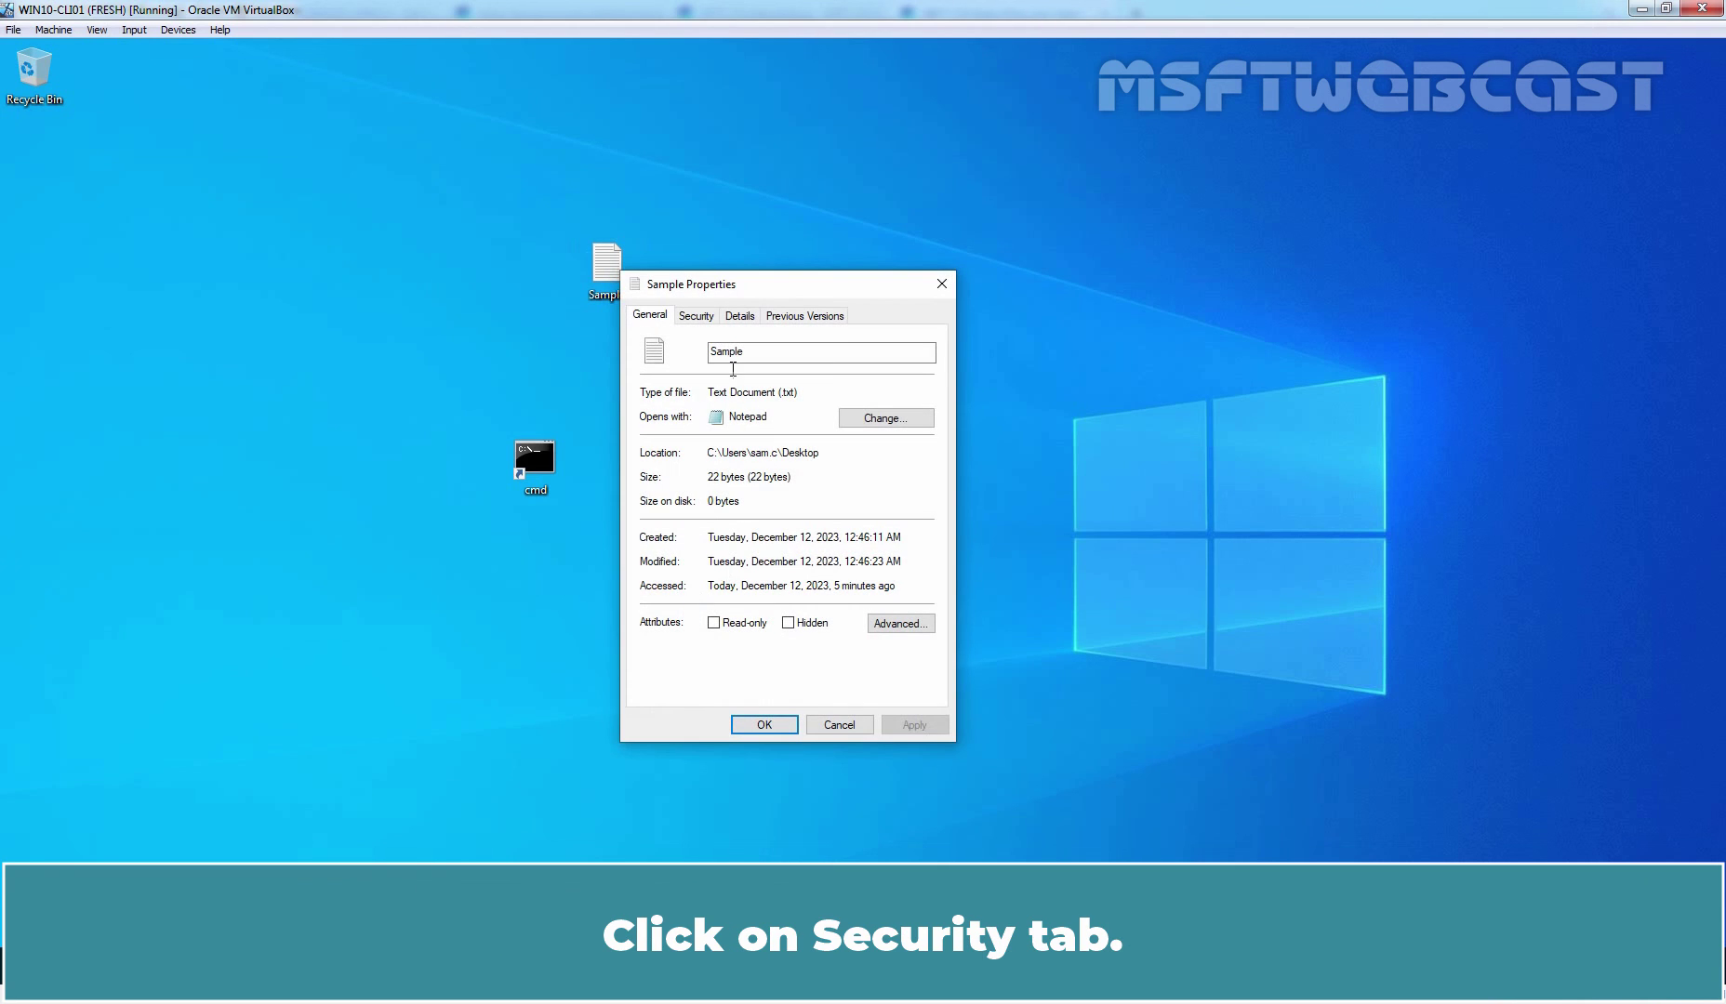
{"action": "left_click", "coordinate": [696, 316]}
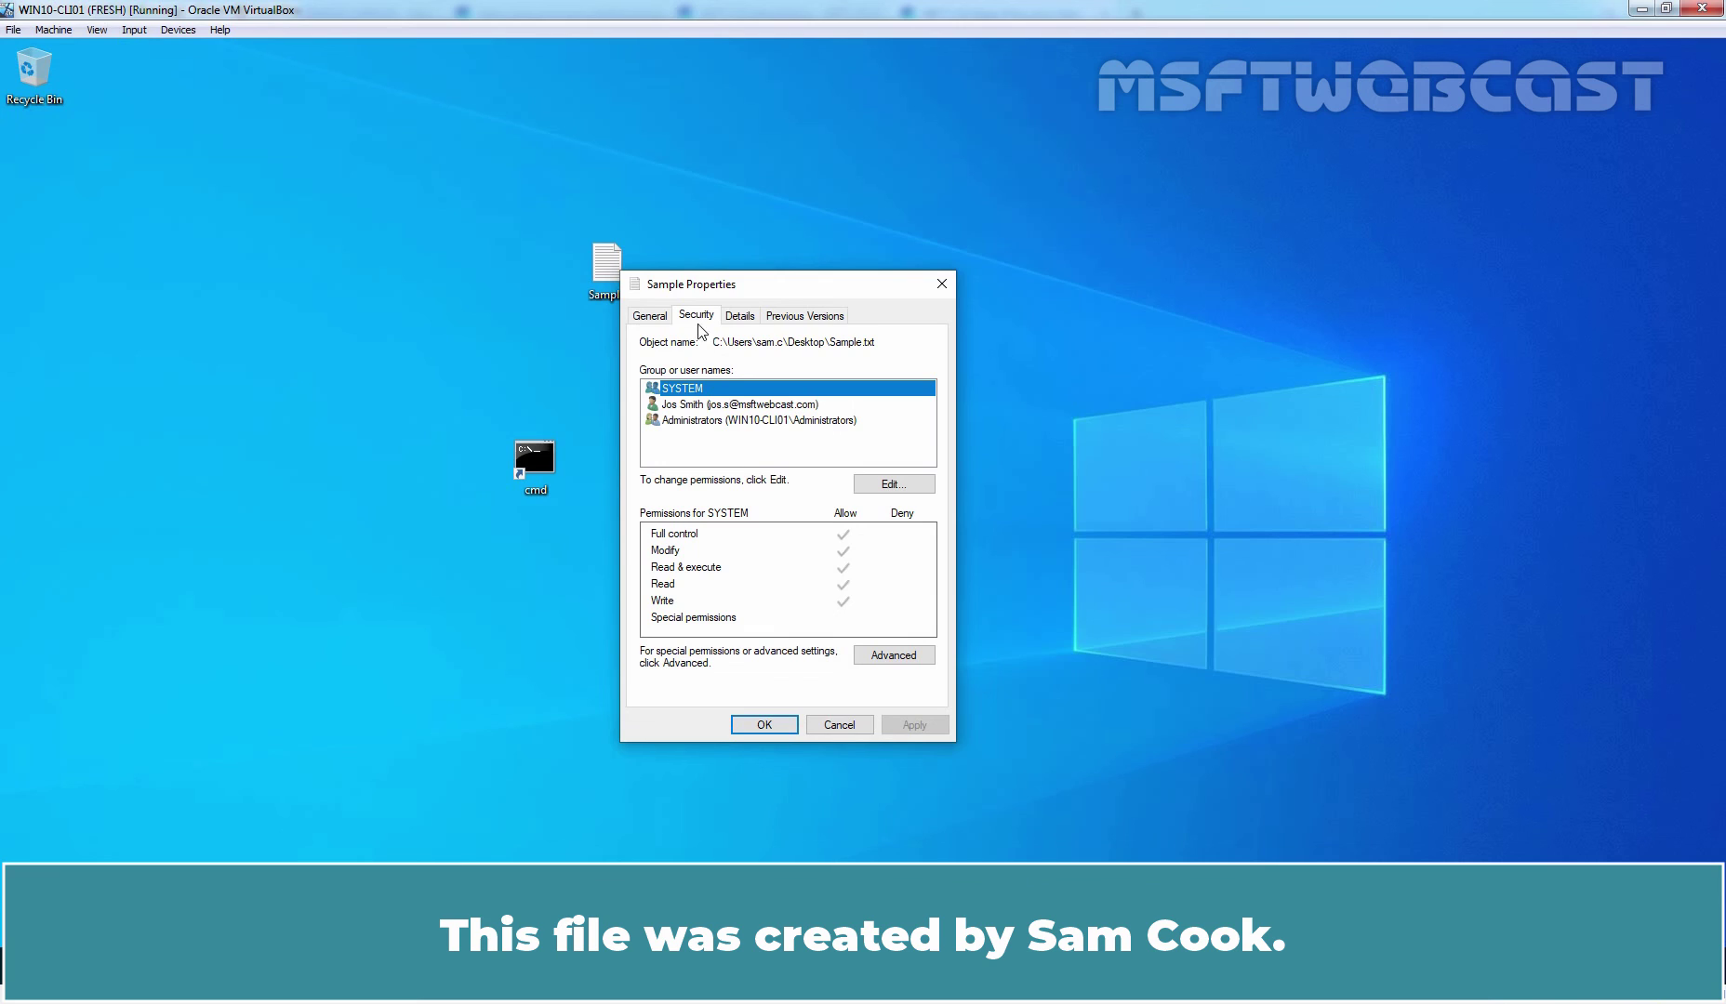
{"action": "left_click", "coordinate": [691, 405]}
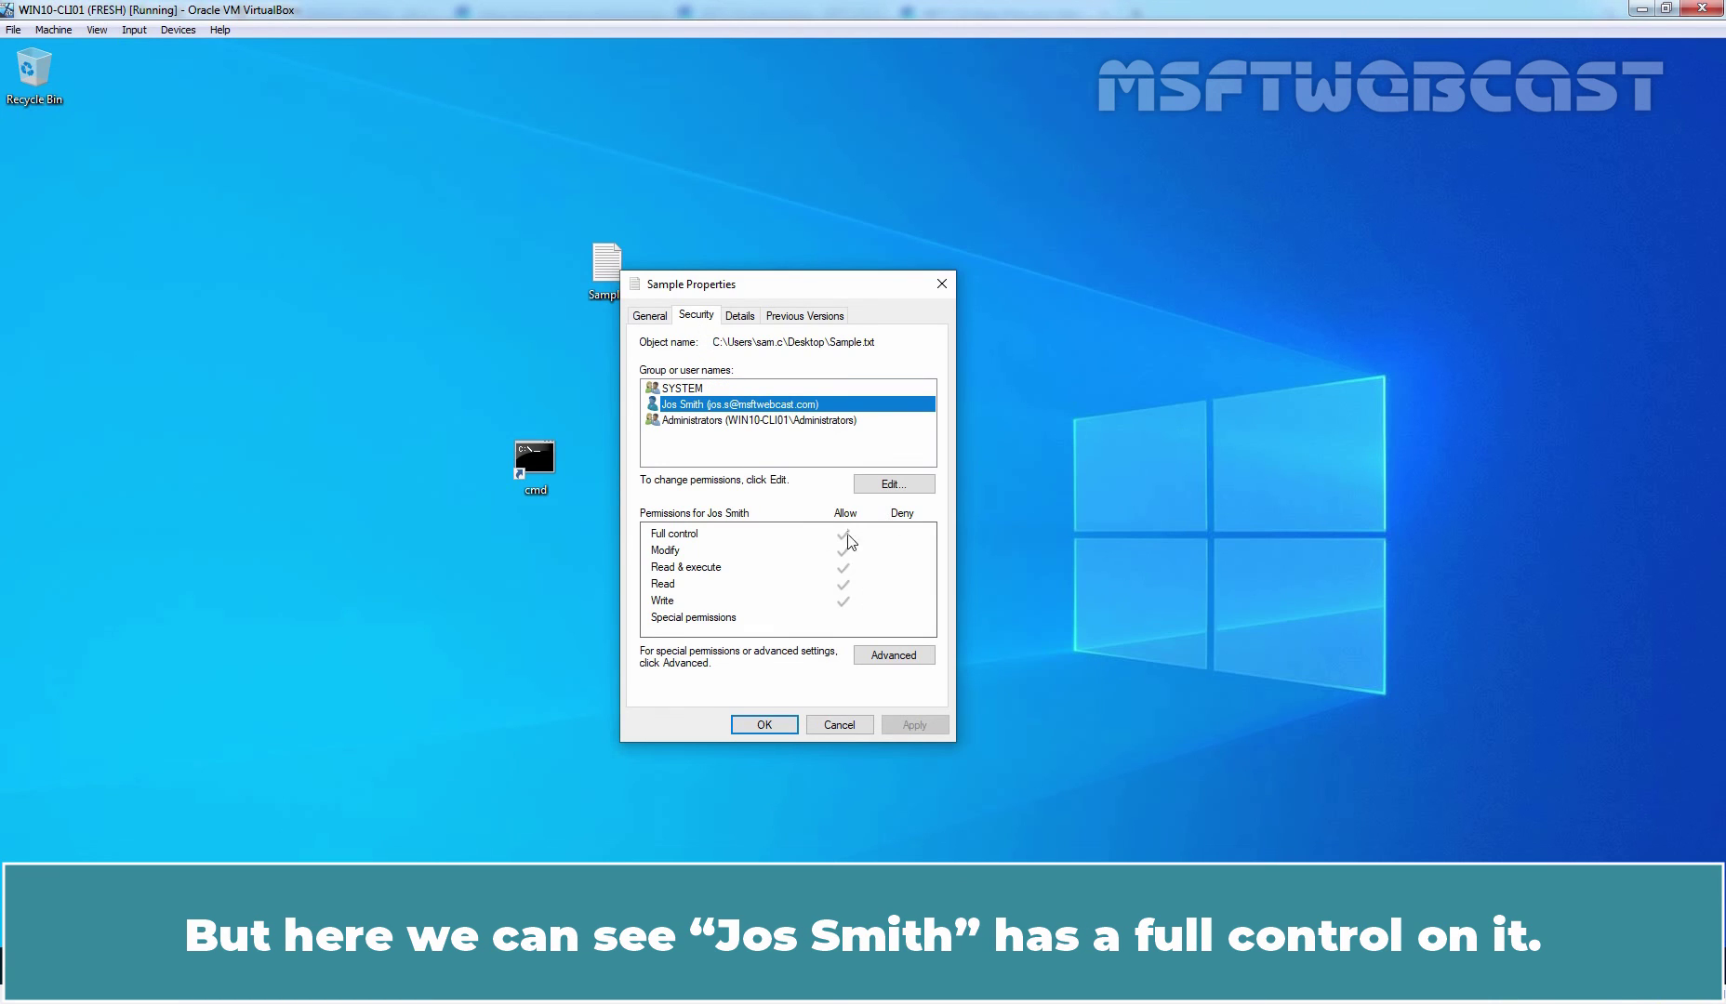
{"action": "left_click", "coordinate": [891, 658]}
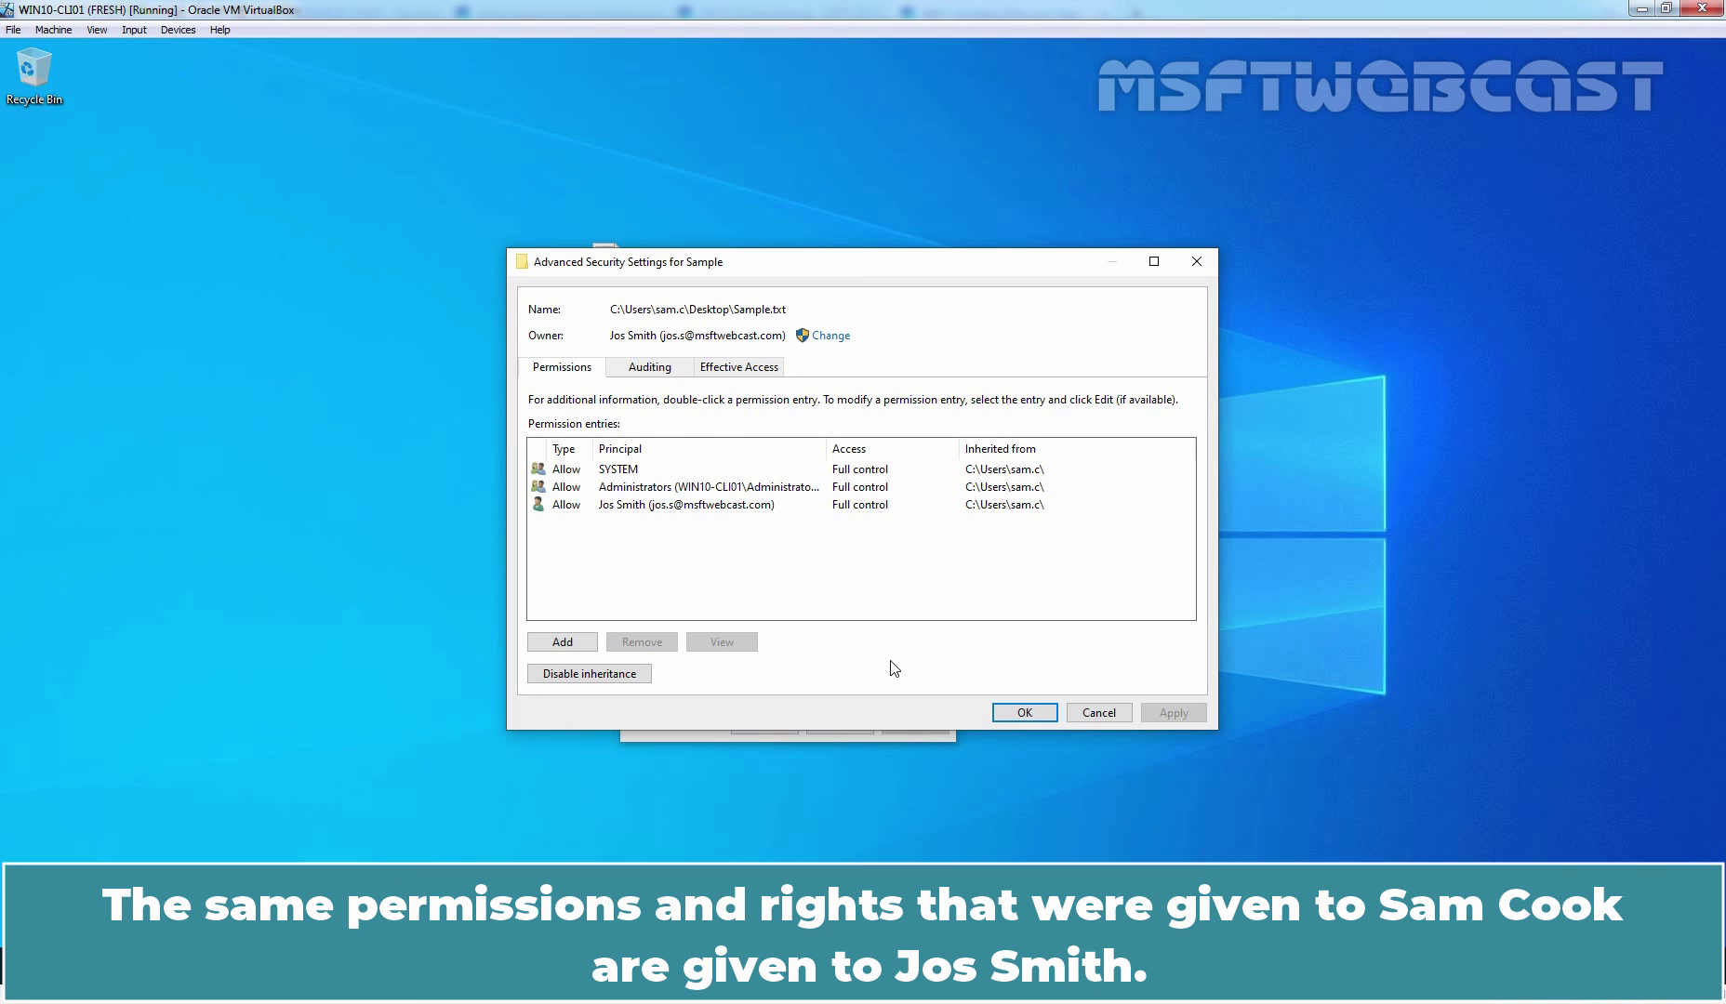
{"action": "left_click", "coordinate": [1023, 714]}
- Close Sample Properties and confirm the Start menu shows the account's new display name
{"action": "left_click", "coordinate": [764, 726]}
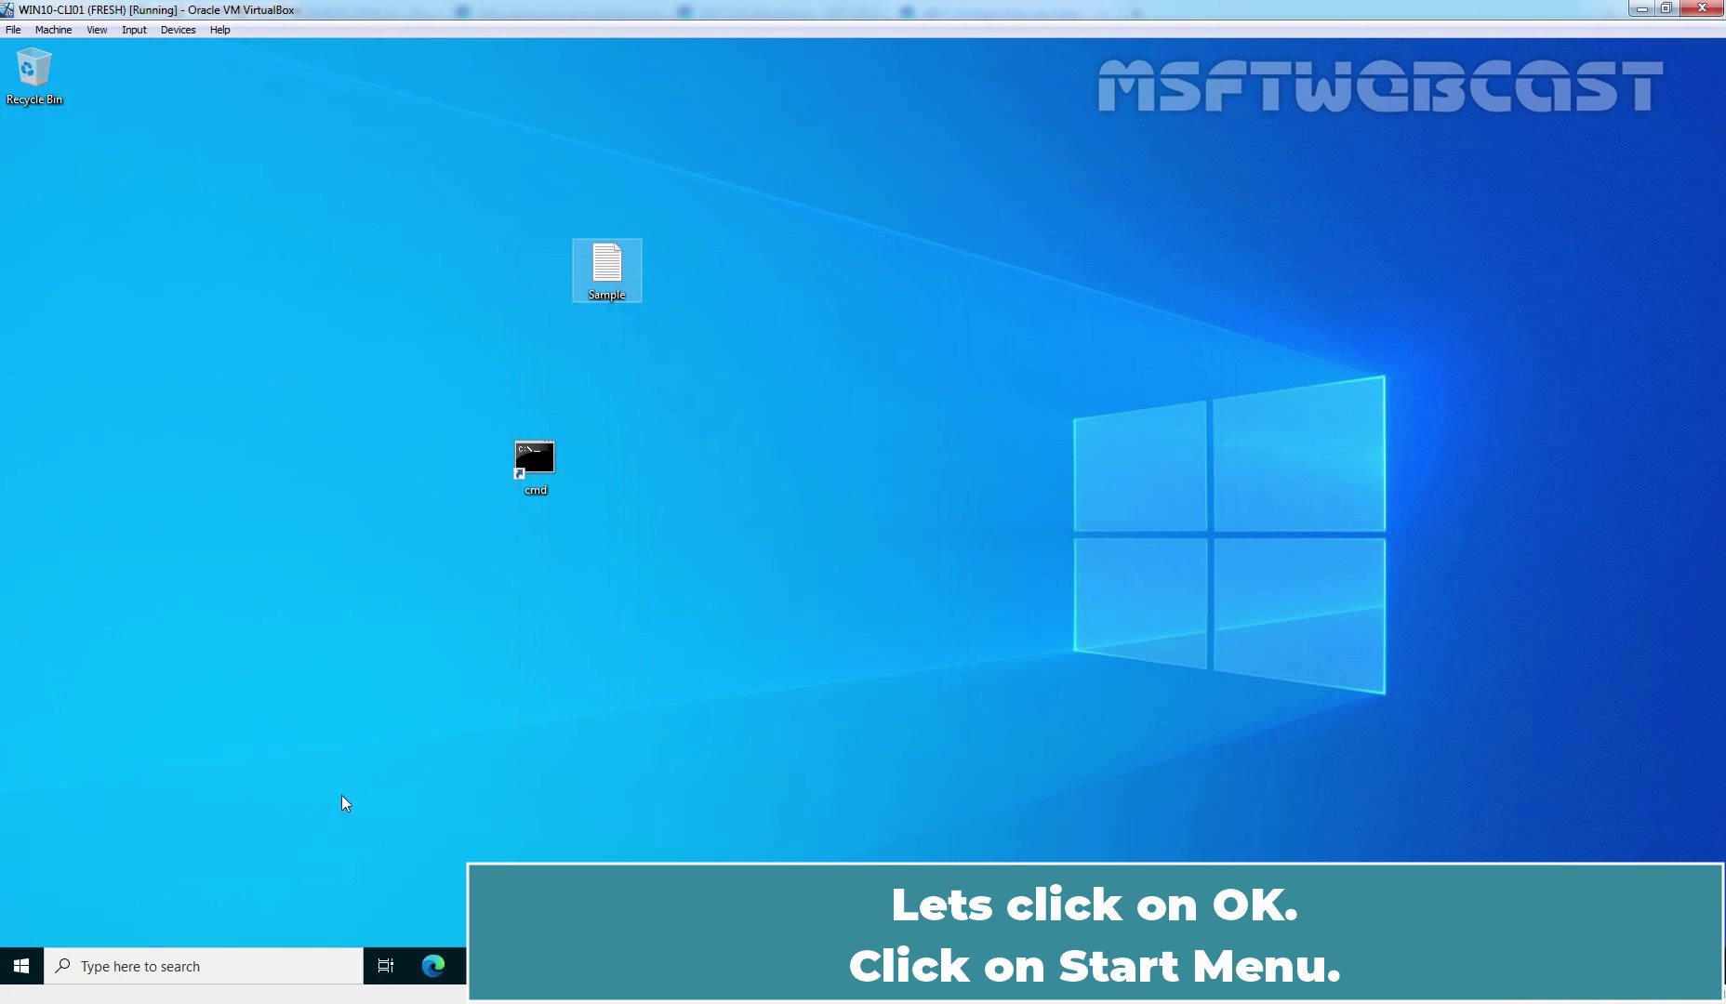
{"action": "left_click", "coordinate": [28, 963]}
{"action": "left_click", "coordinate": [28, 746]}
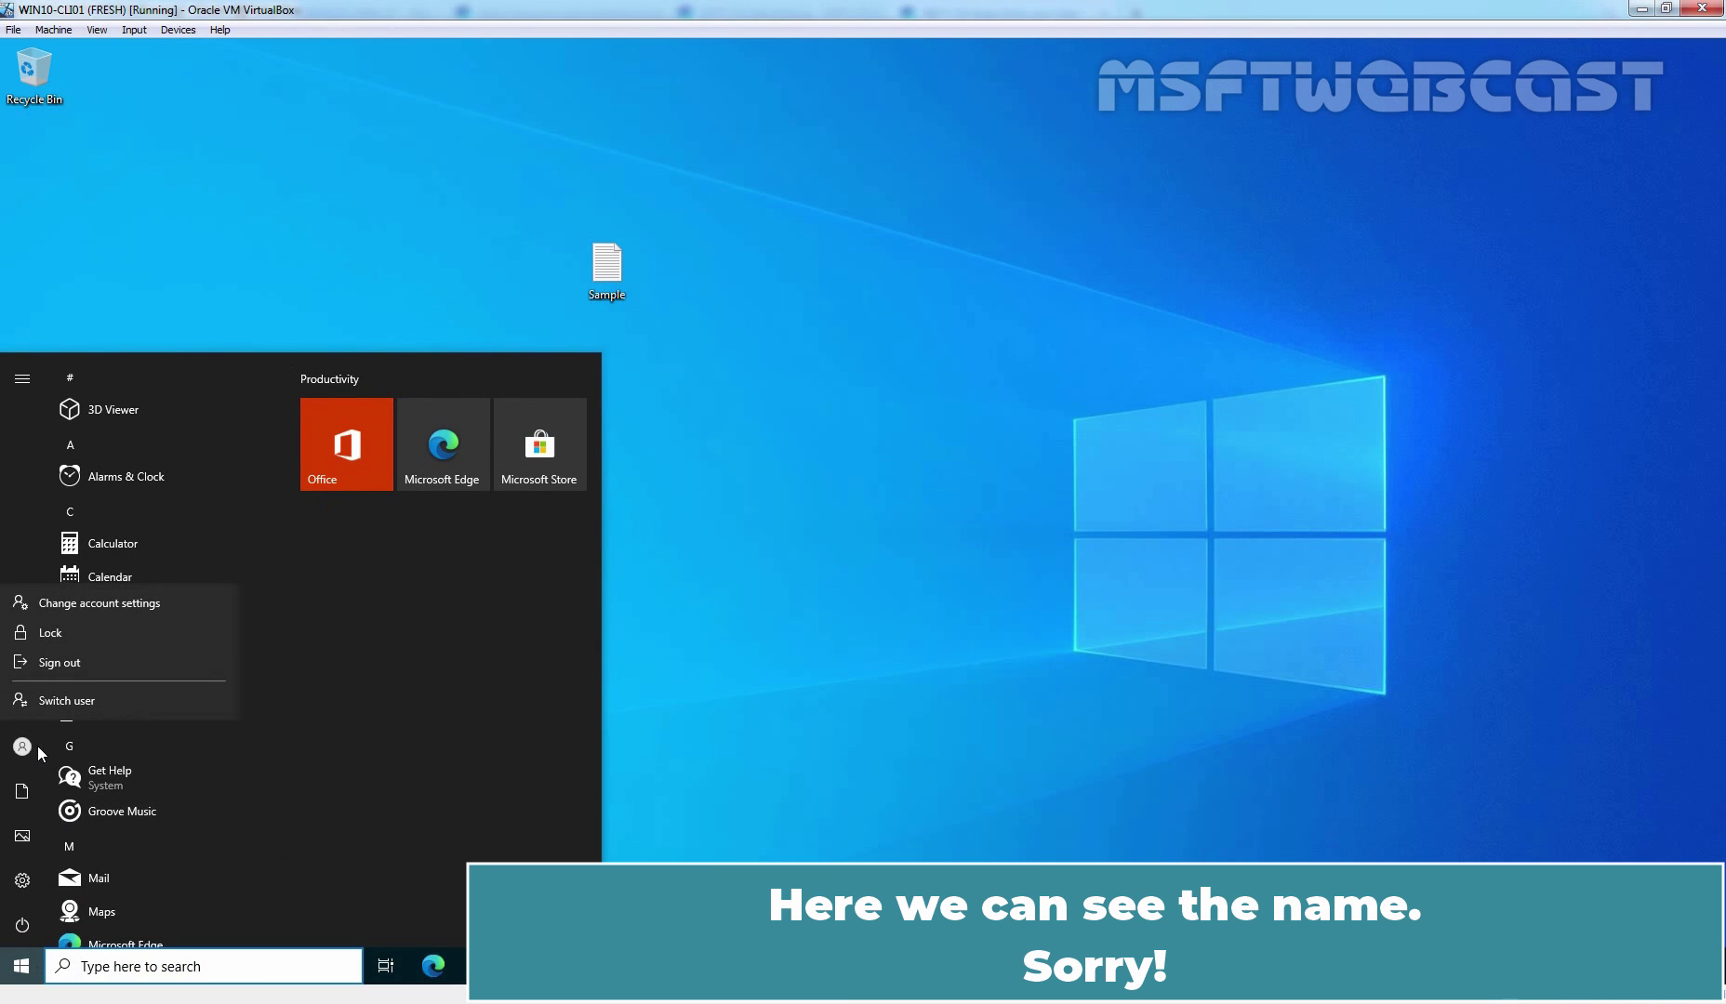
{"action": "left_click", "coordinate": [27, 377]}
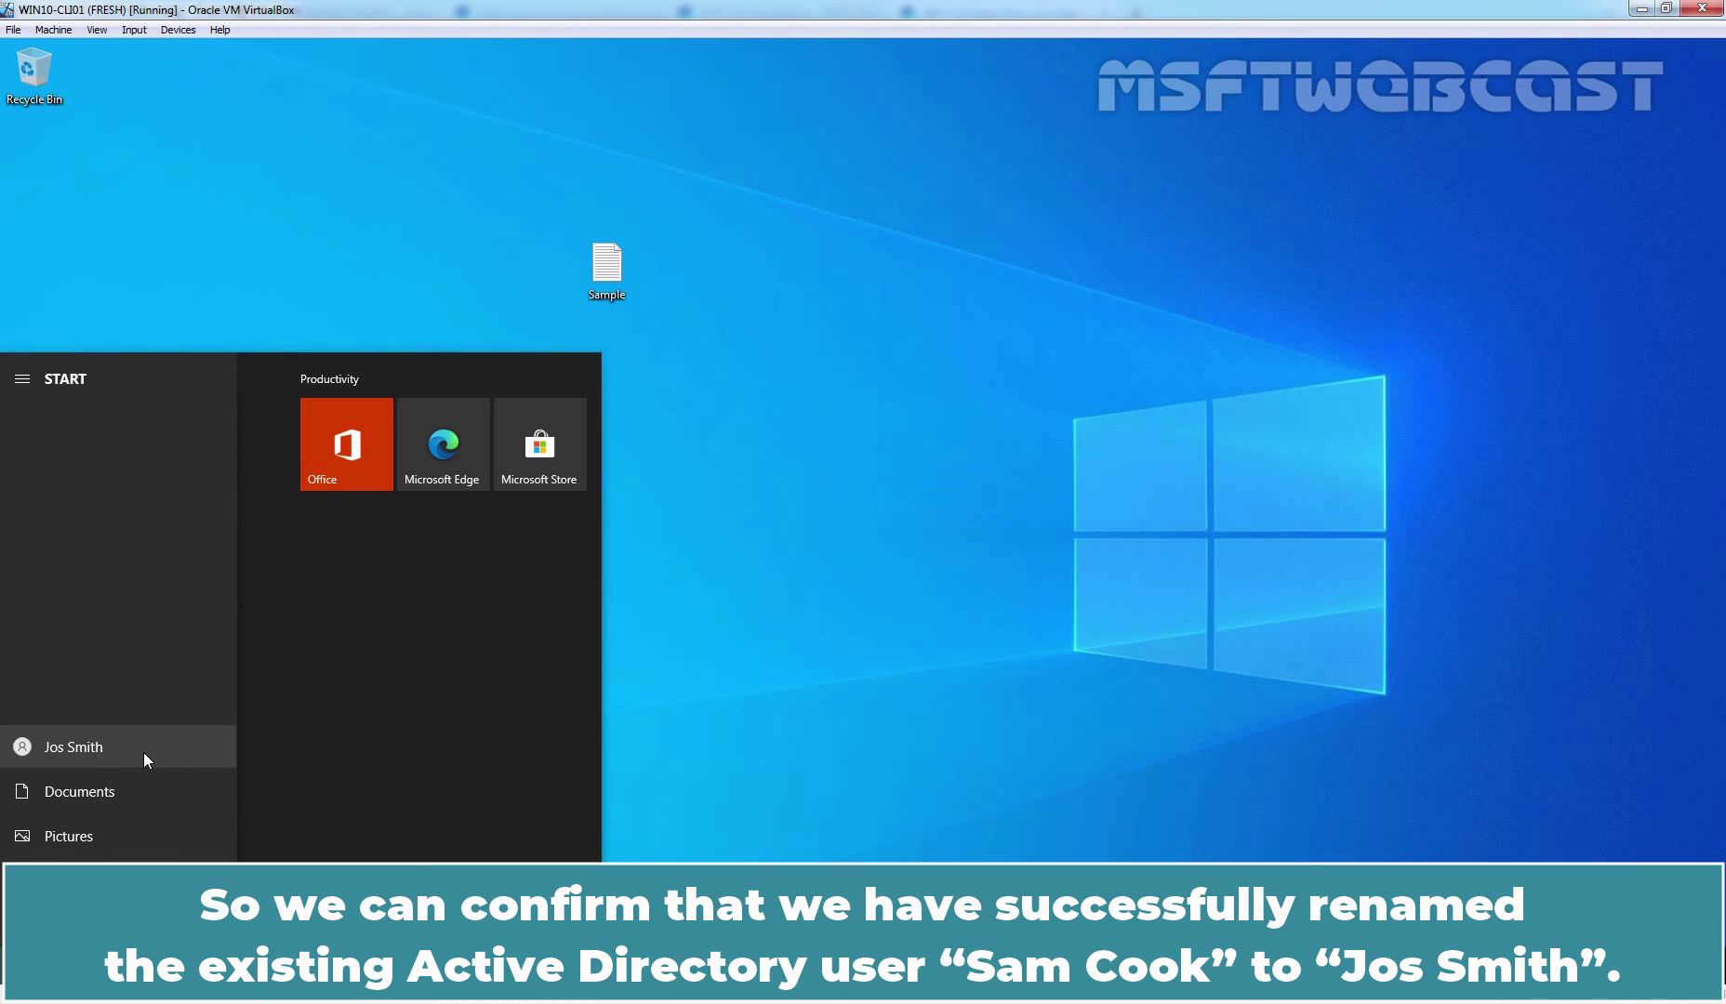
{"action": "left_click", "coordinate": [890, 503]}
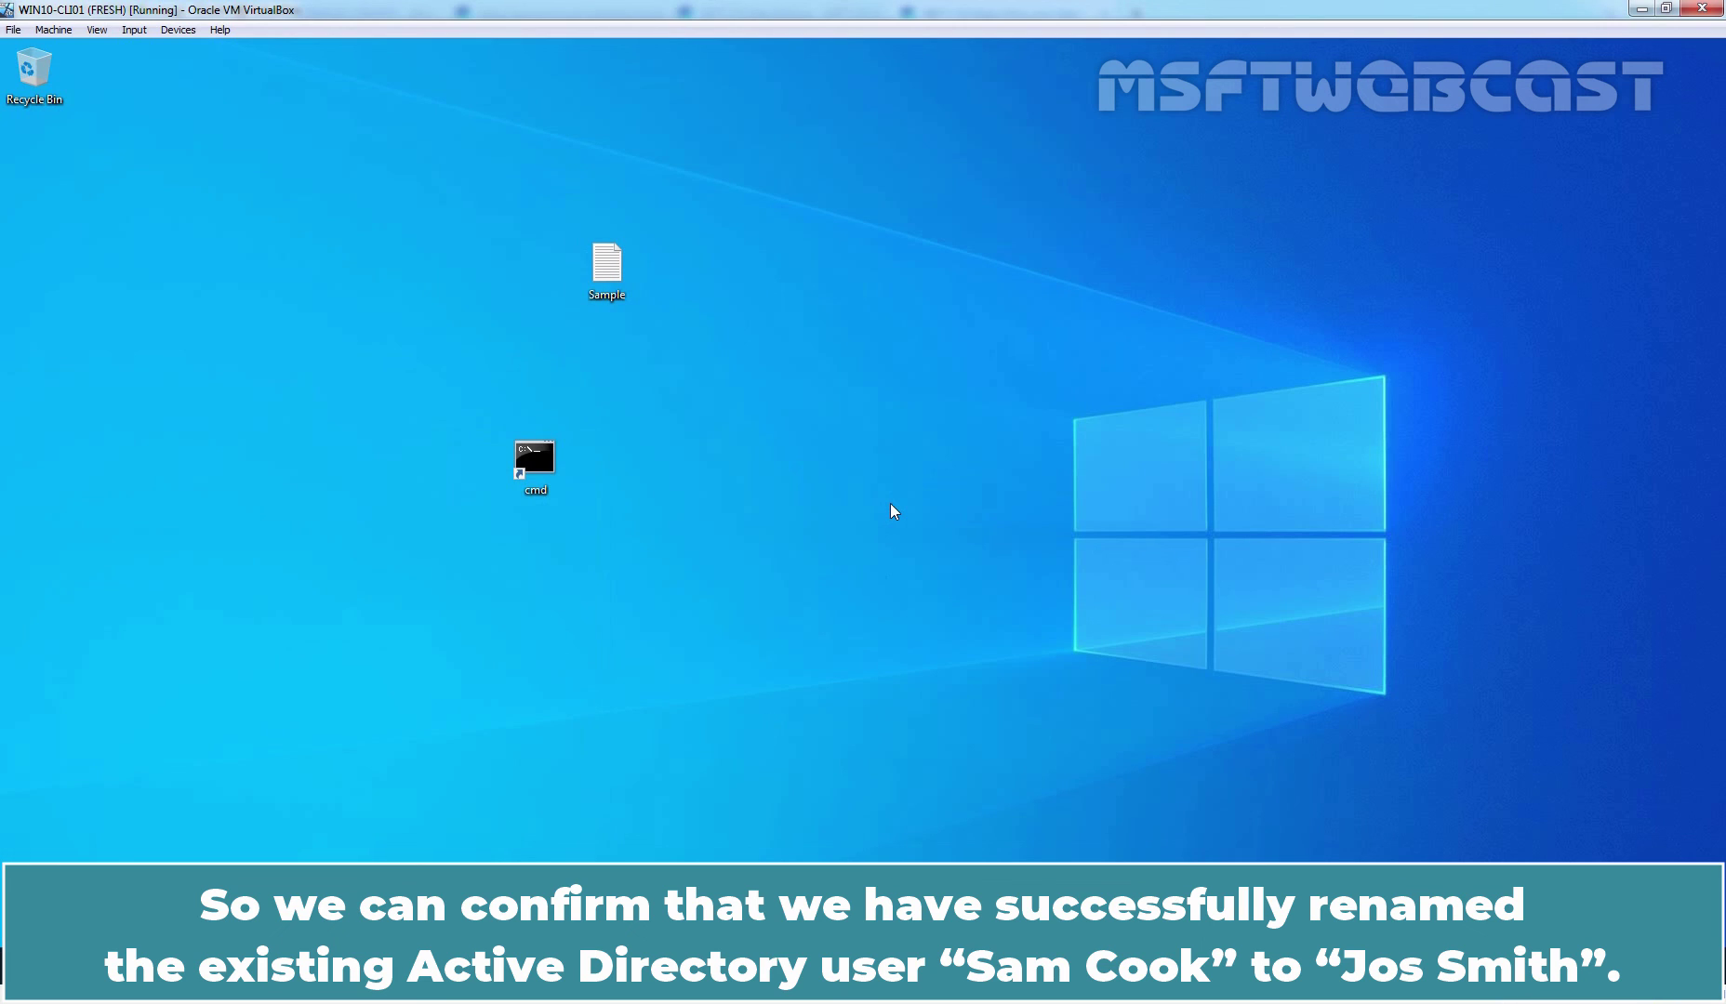